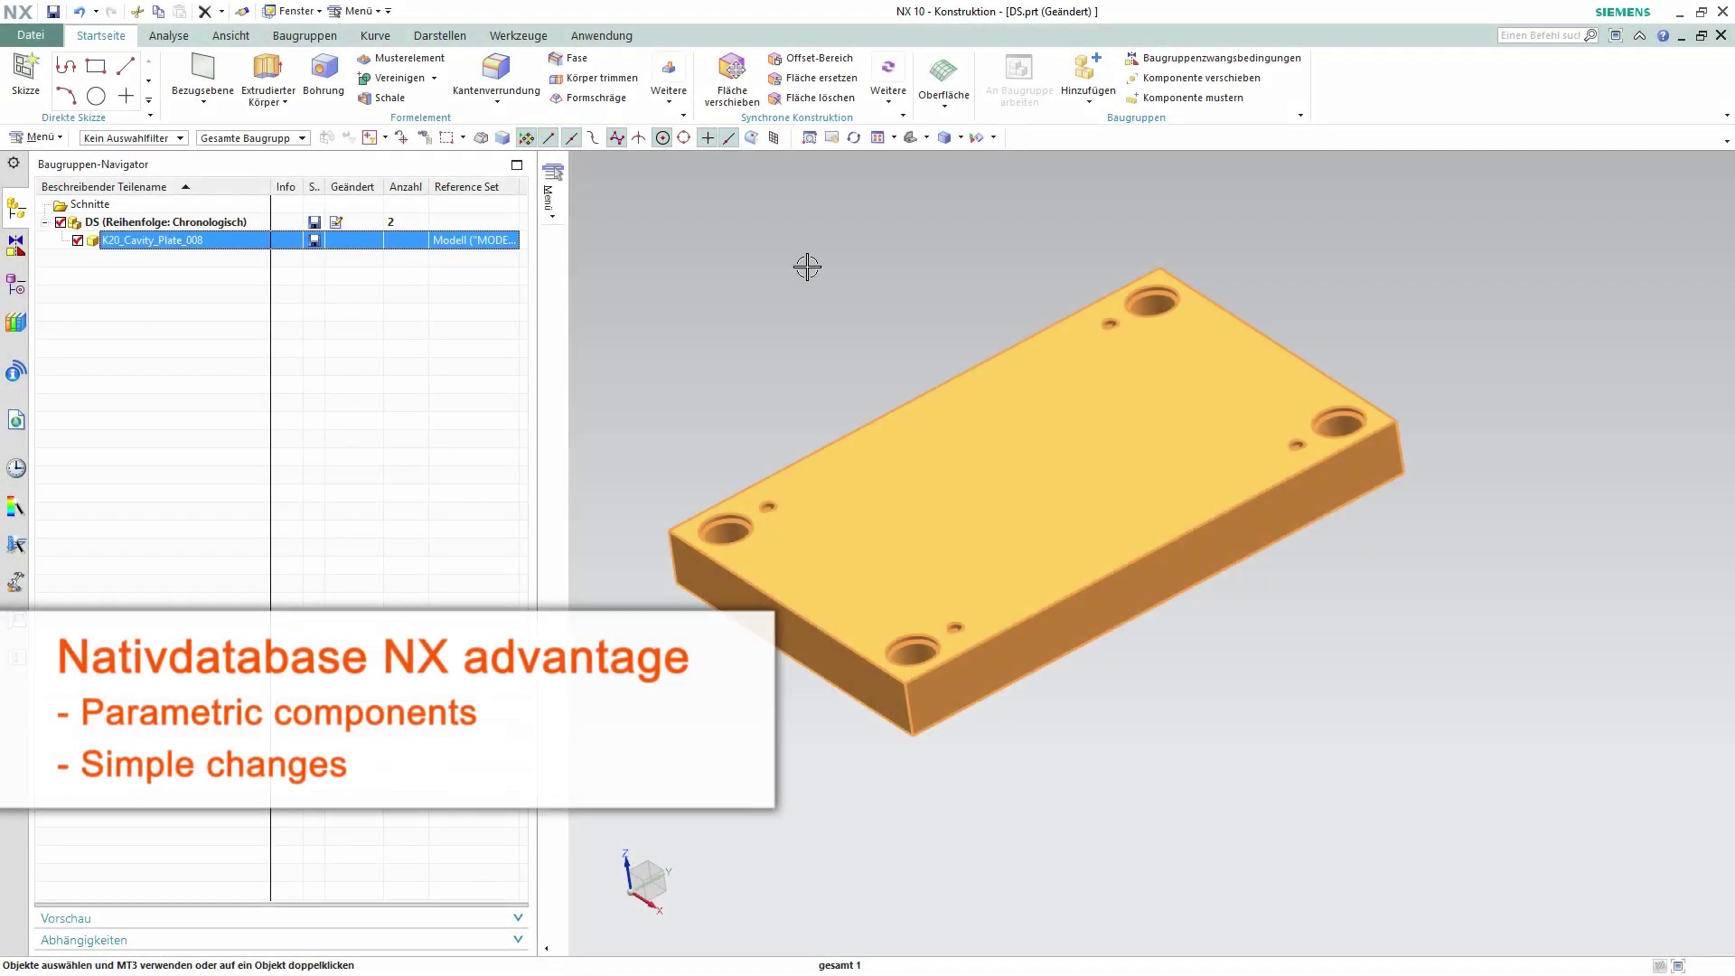
Edit the cavity plate's reusable parameters to b1 446, l1 496 and material 1.2085.
right_click(1001, 396)
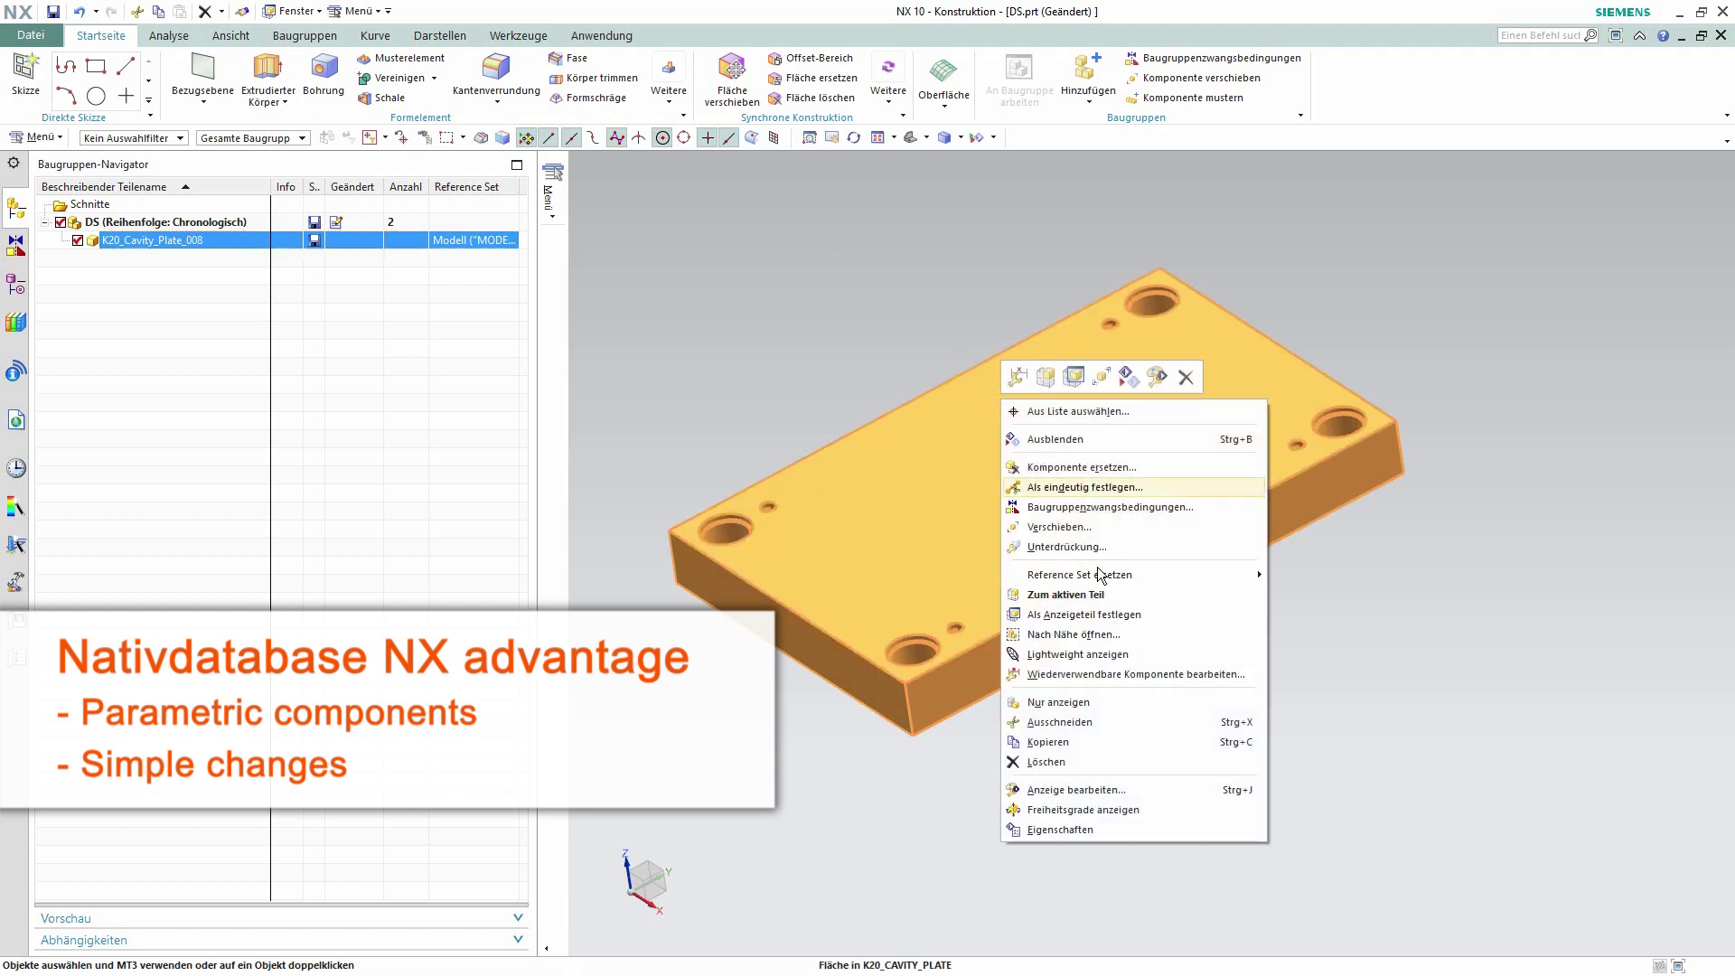
left_click(1094, 674)
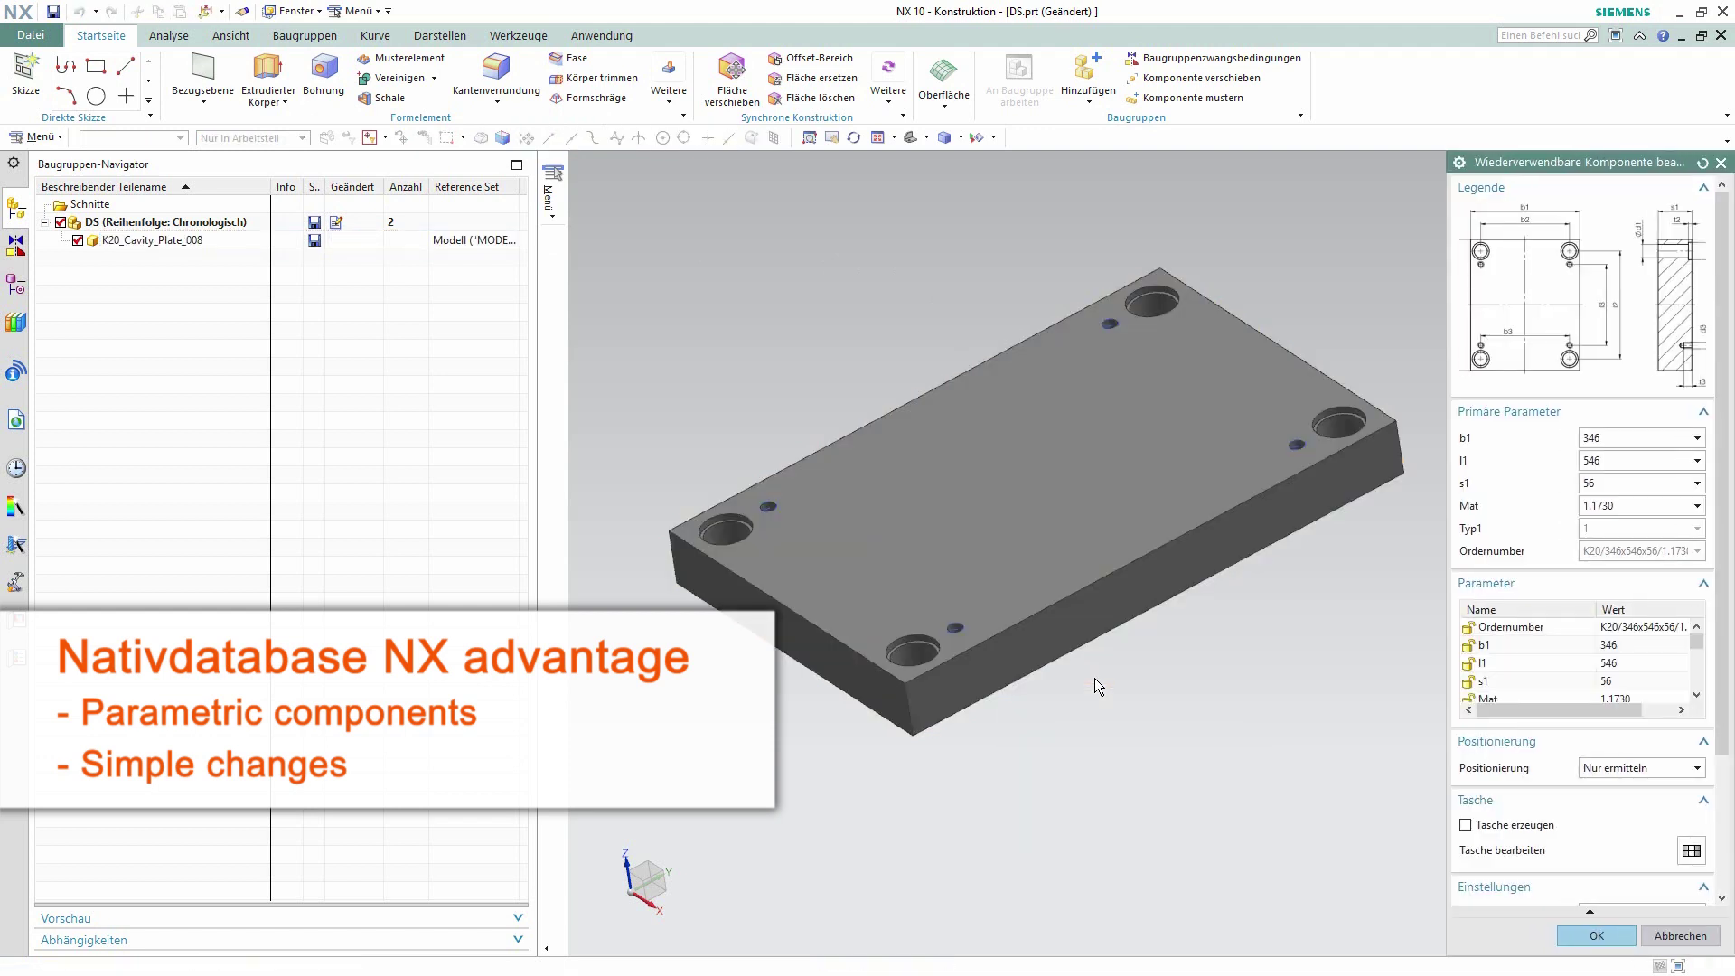
left_click(1611, 437)
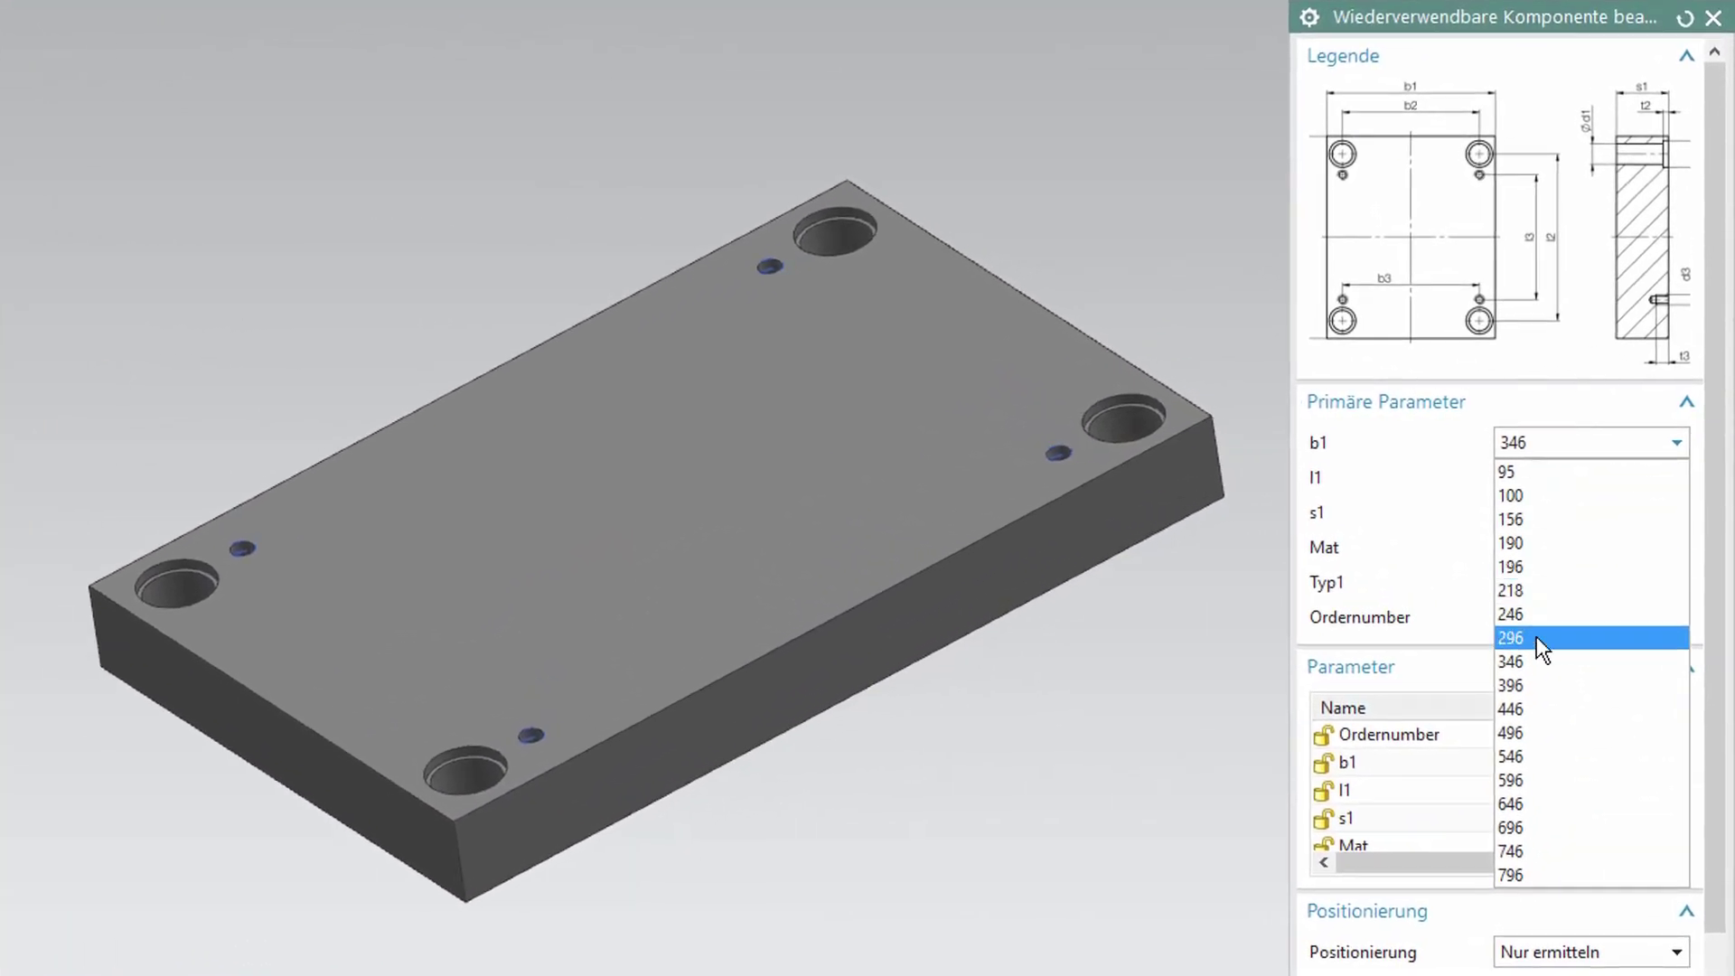
left_click(1538, 713)
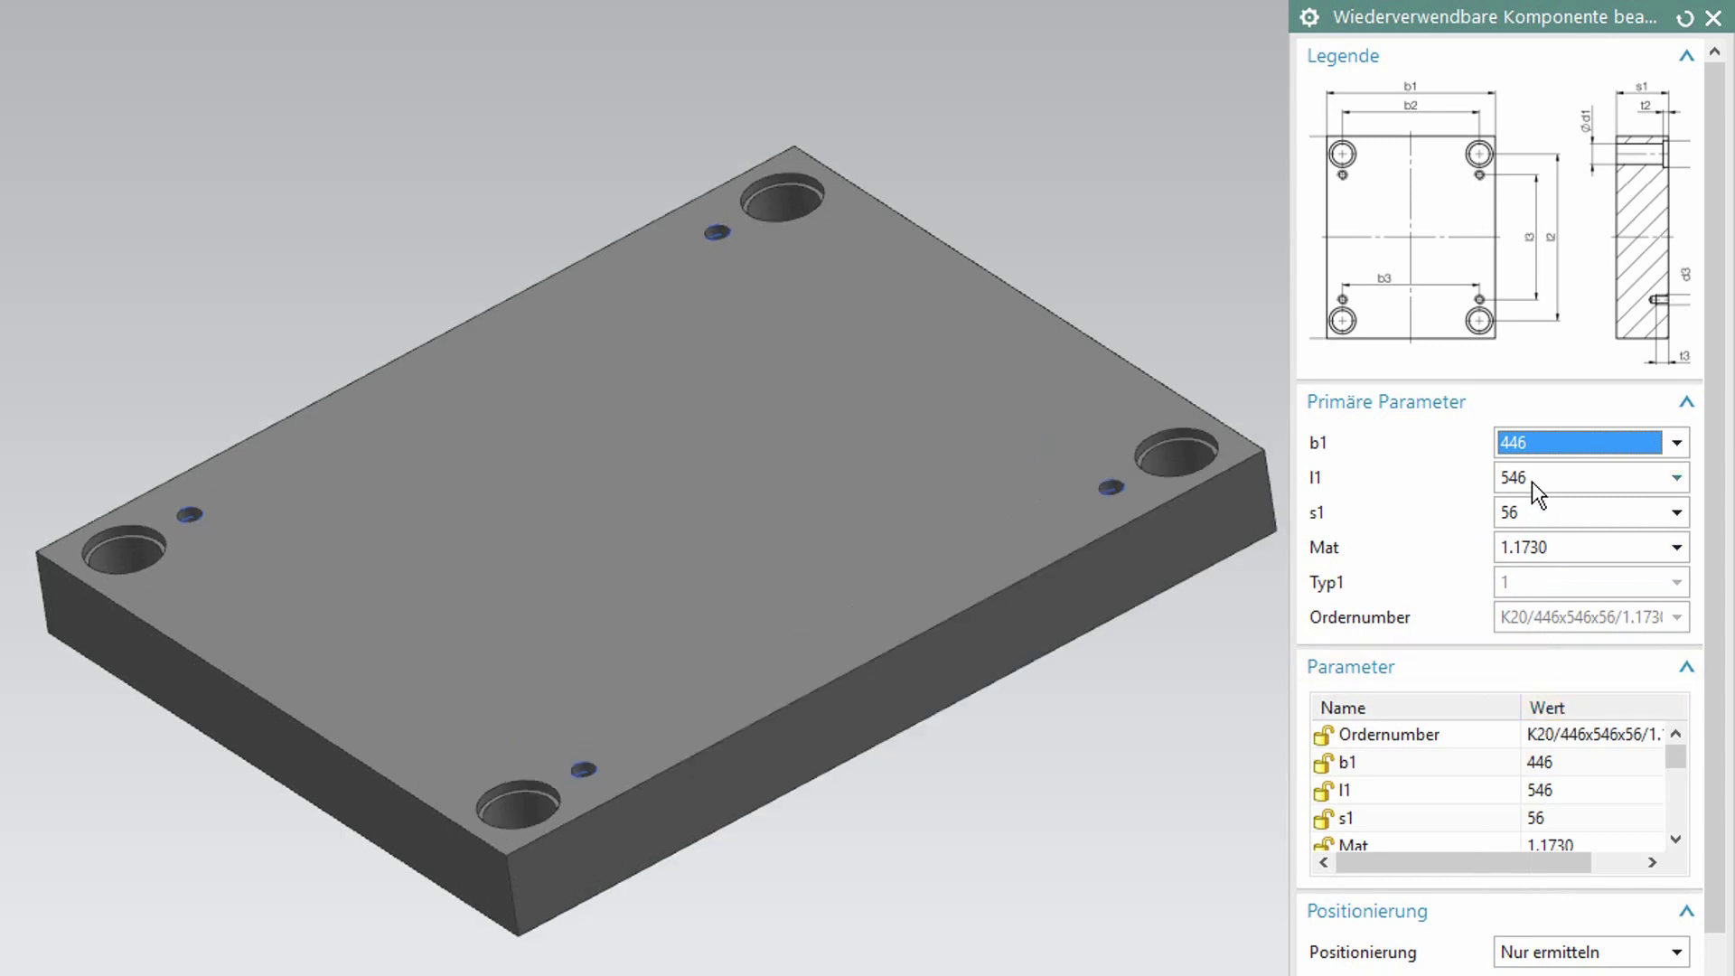
left_click(1532, 481)
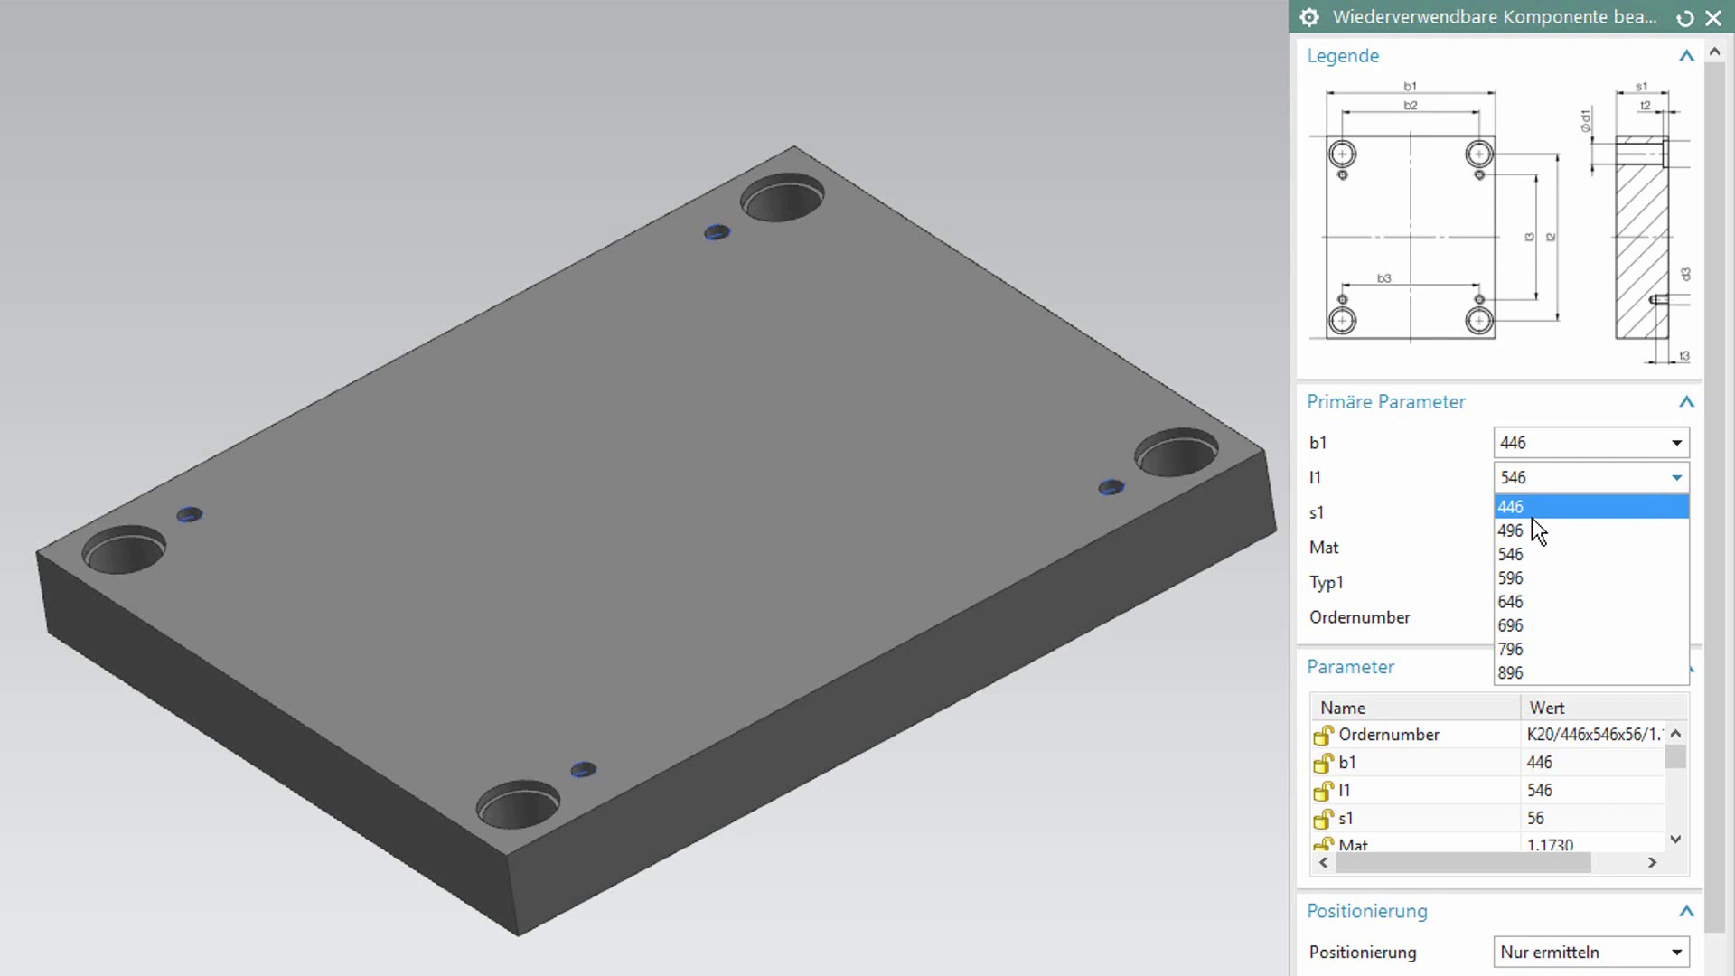
left_click(1532, 526)
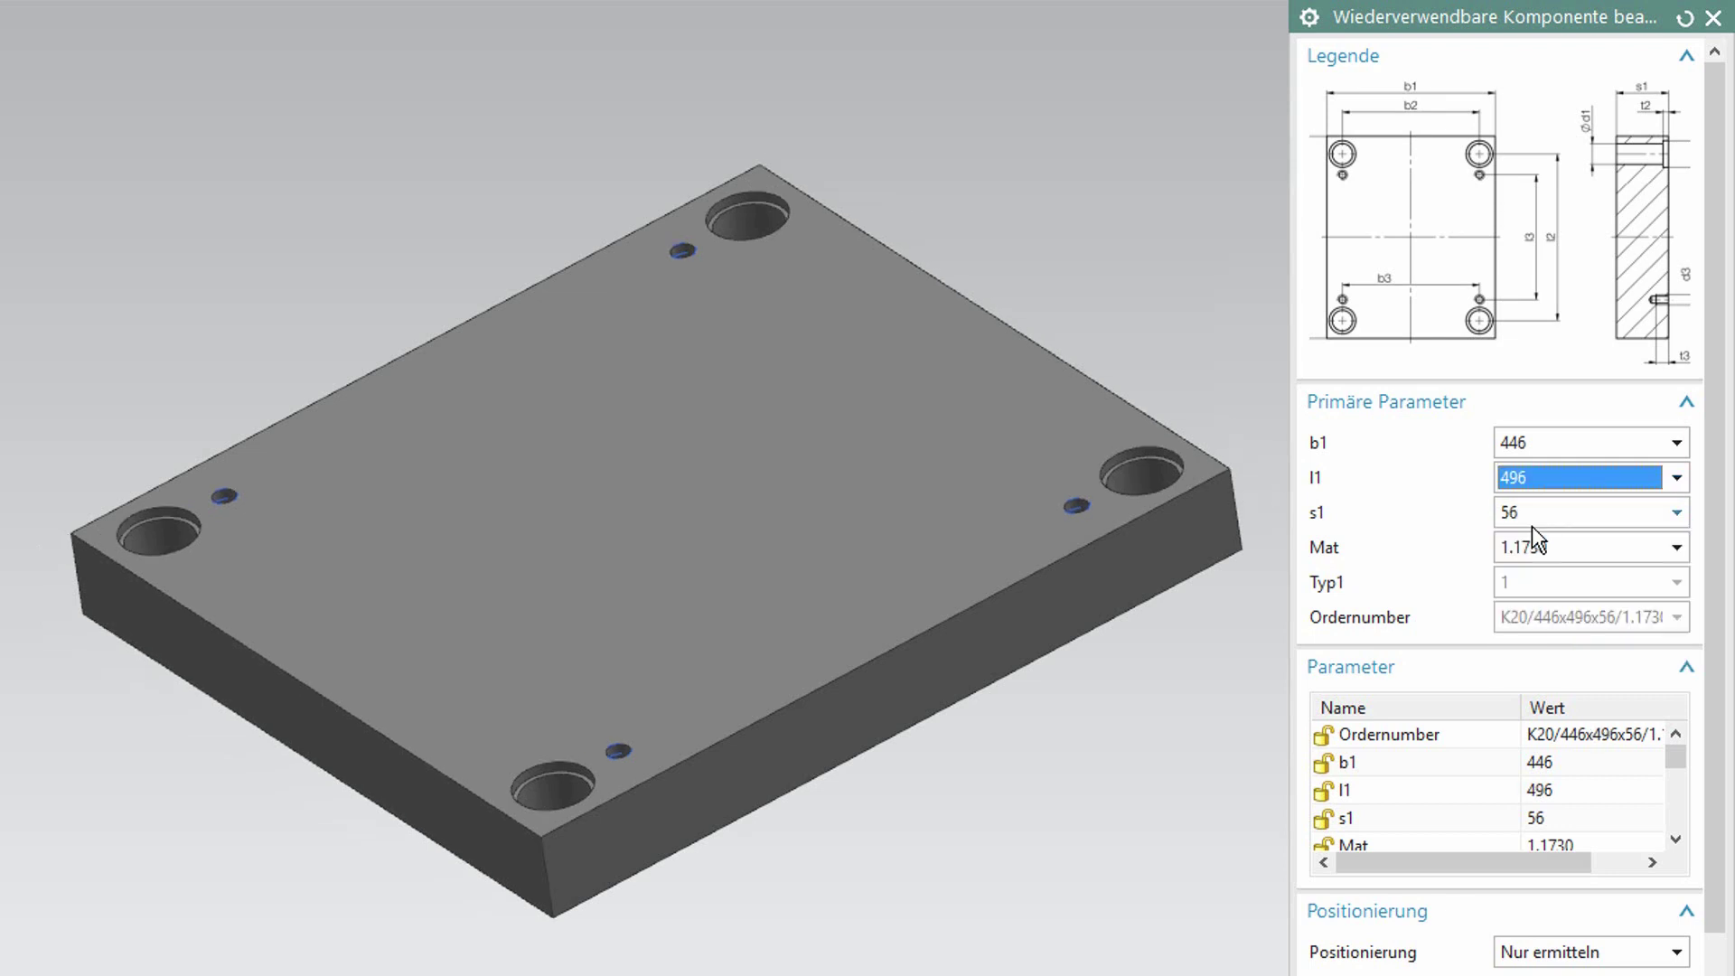
left_click(1532, 545)
left_click(1533, 599)
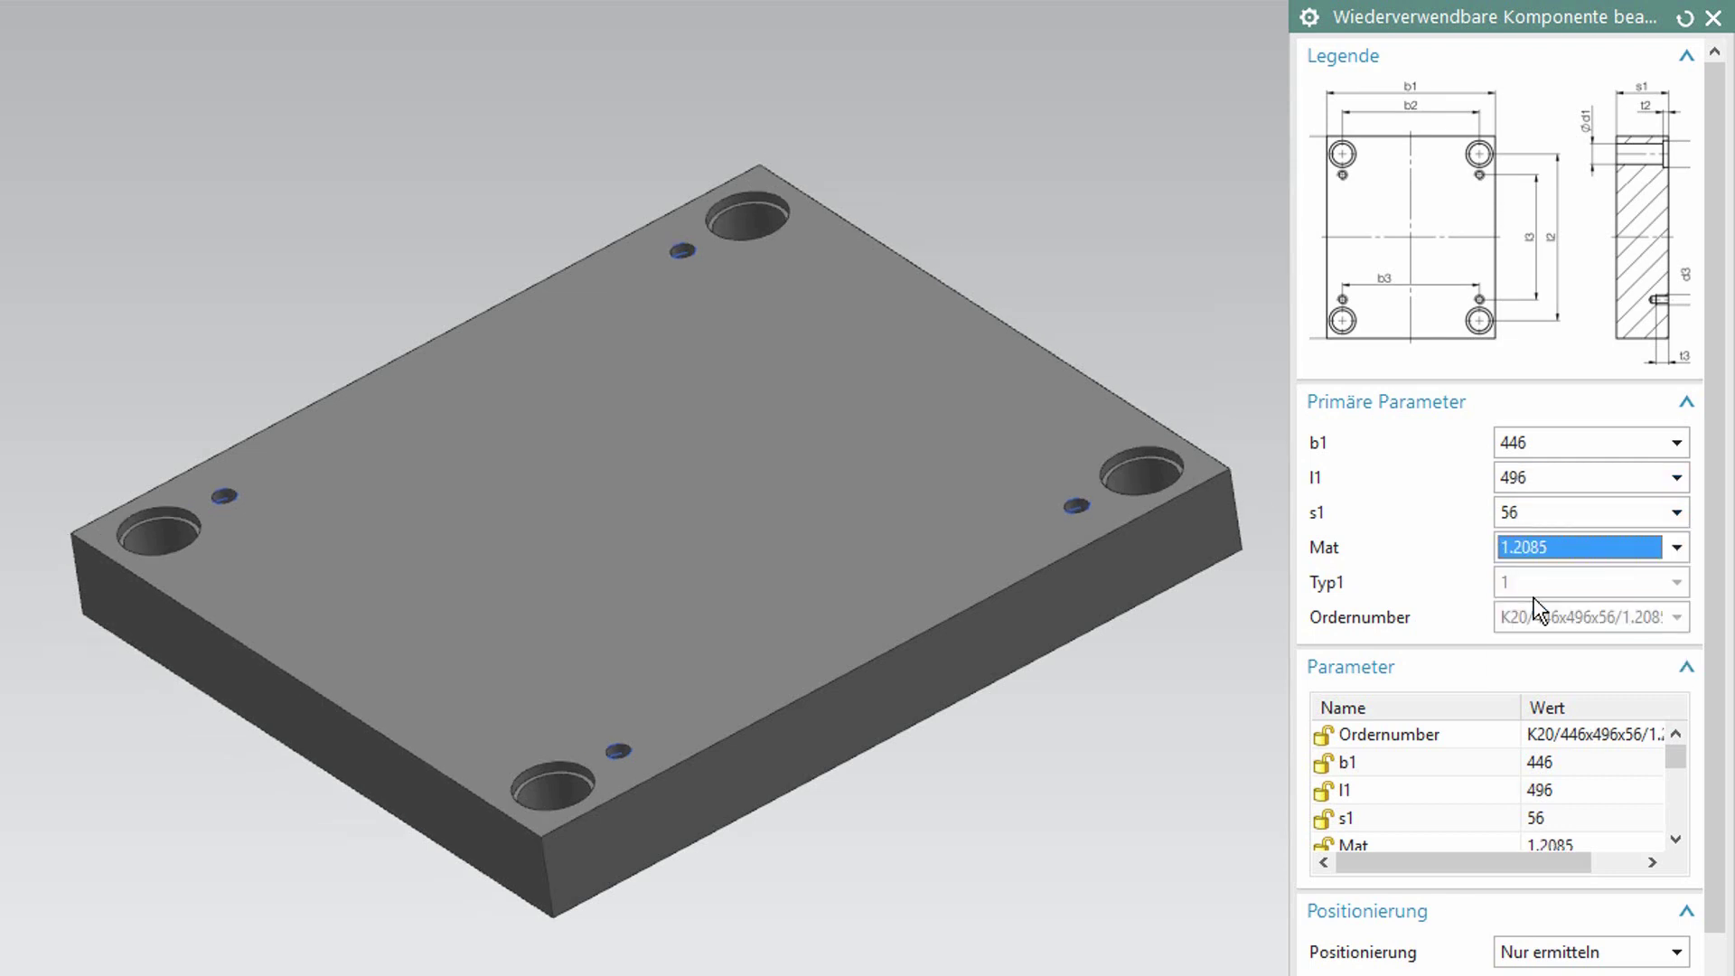
scroll(1553, 784, "down", 1)
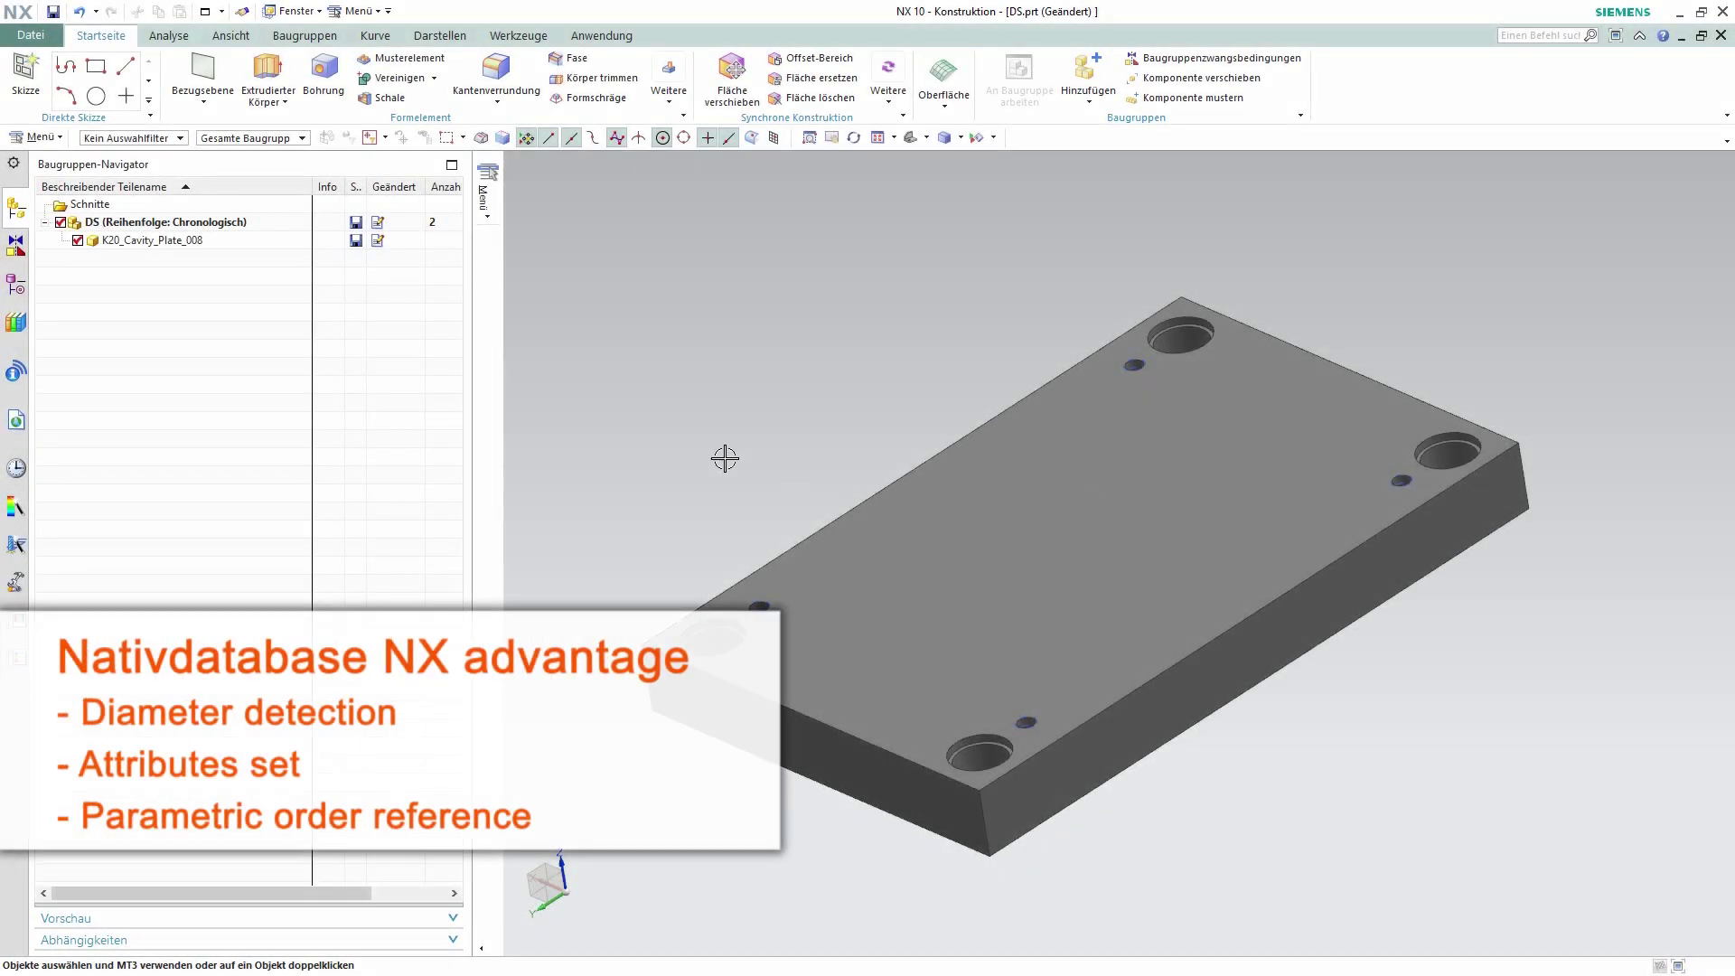
Drag the Z04 pillar from the reuse library's Hasco Z1 Guide elements > Guide pillars into the assembly.
left_click(15, 323)
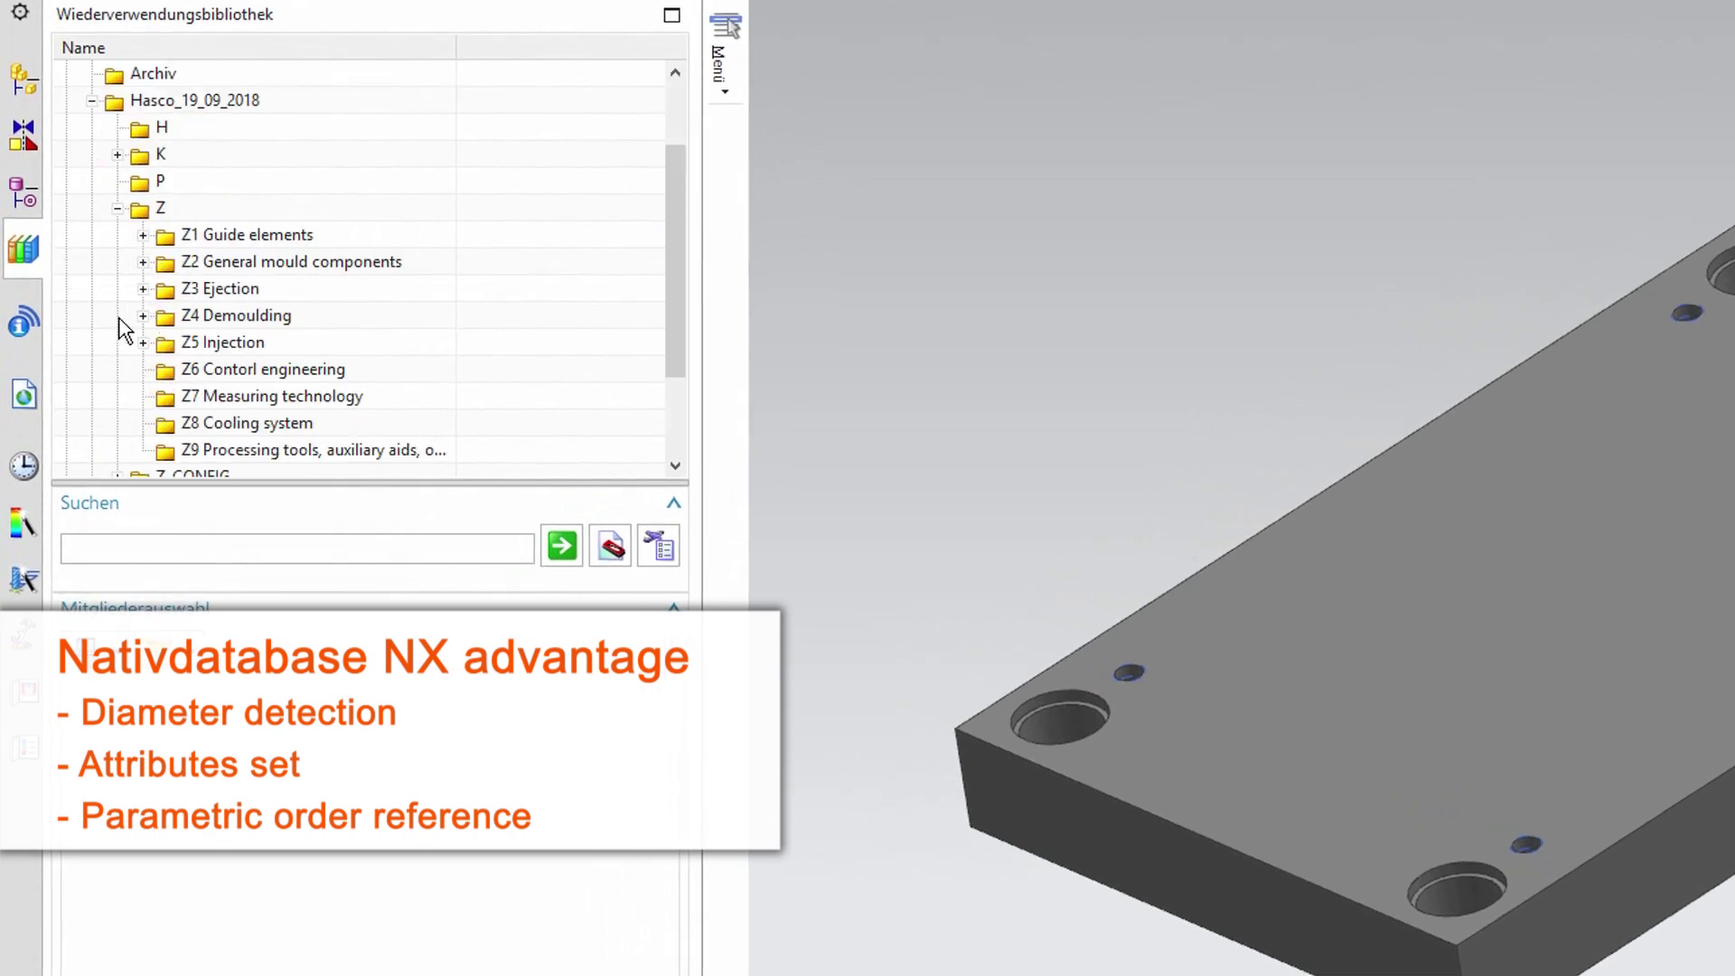
scroll(124, 330, "down", 1)
double_click(168, 157)
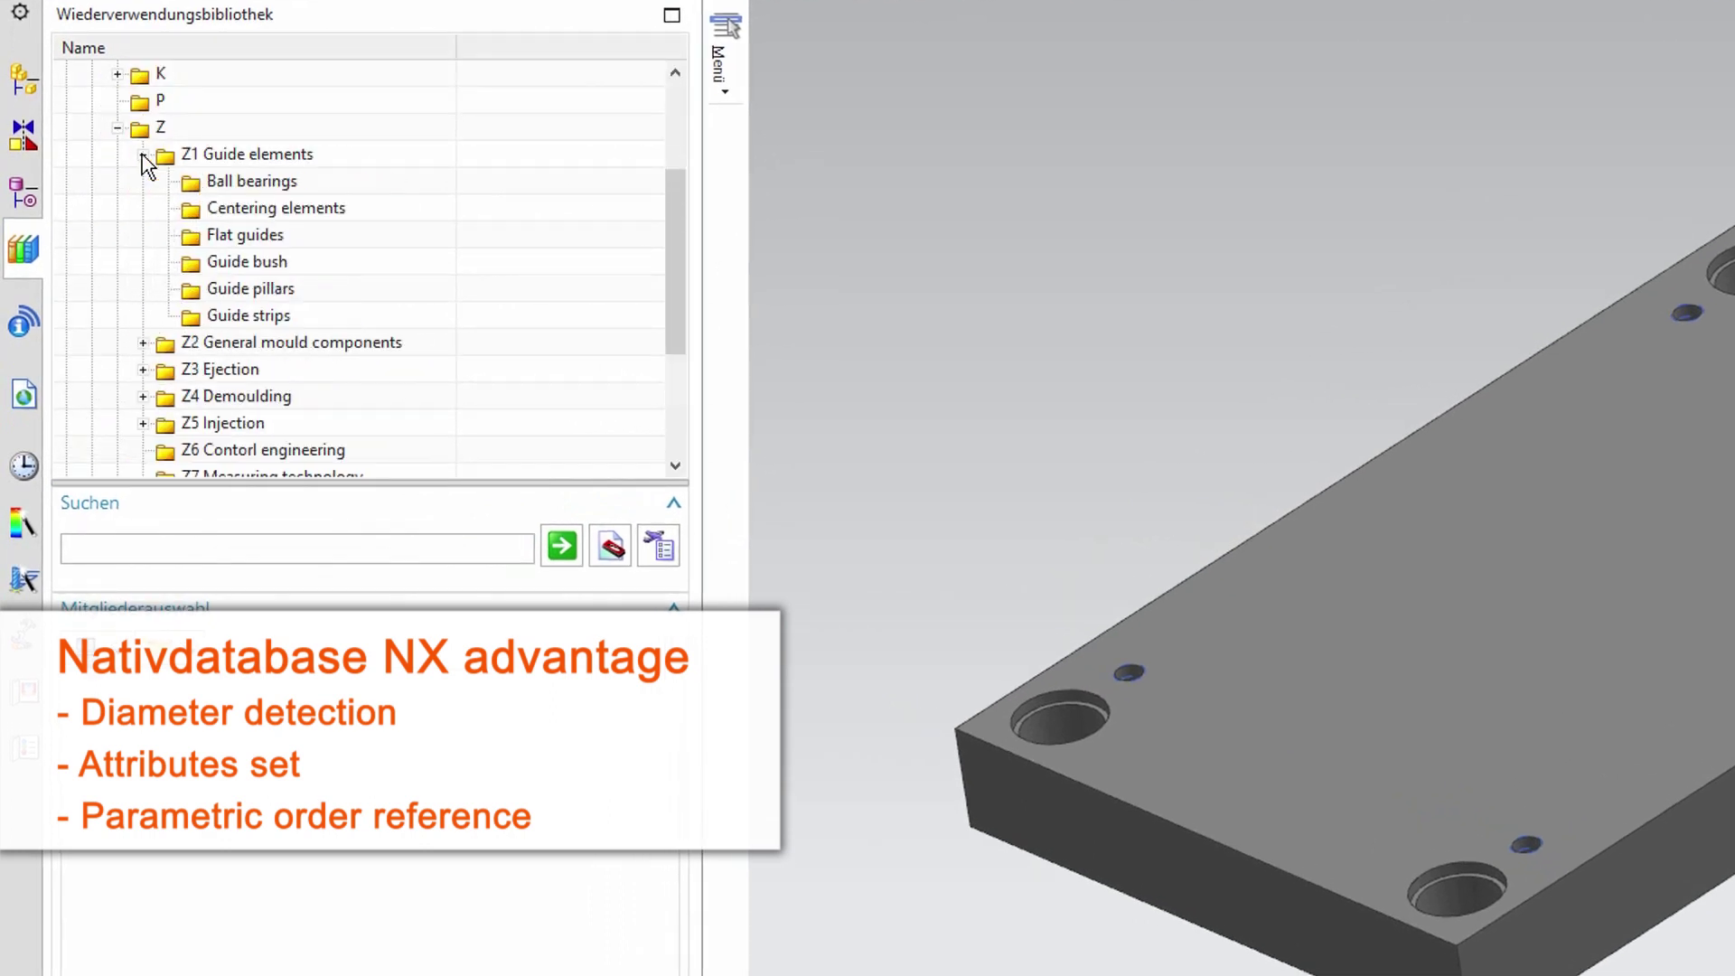
left_click(210, 288)
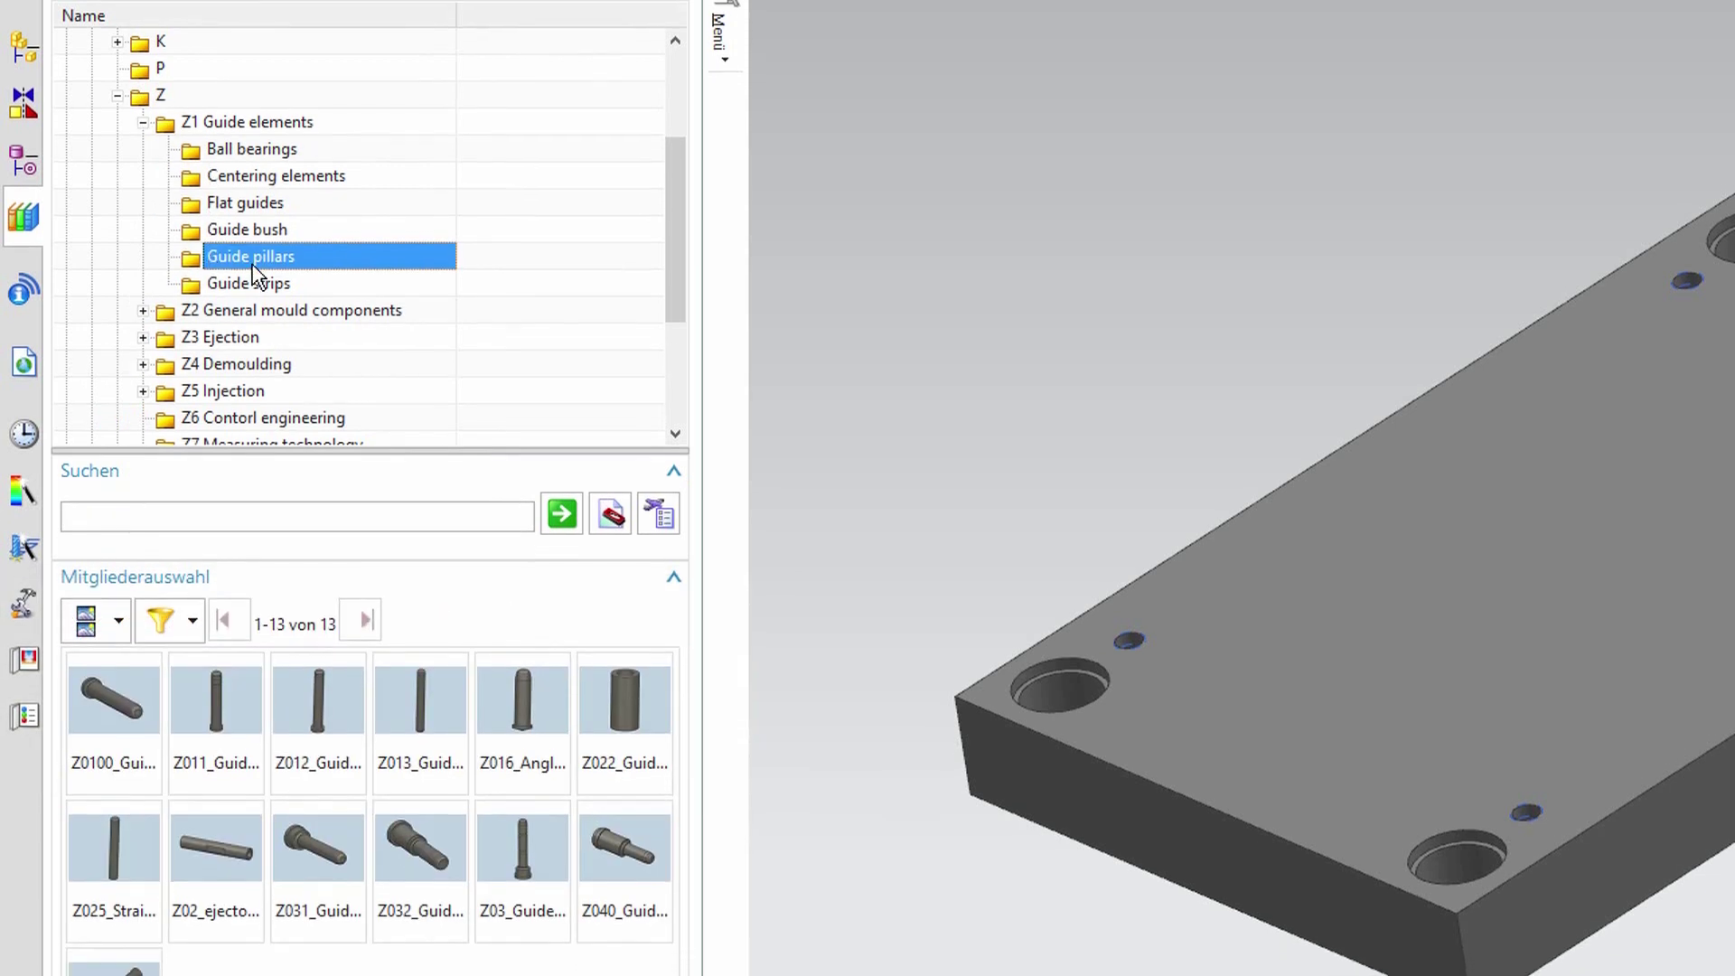
left_click_drag(143, 881, 1057, 544)
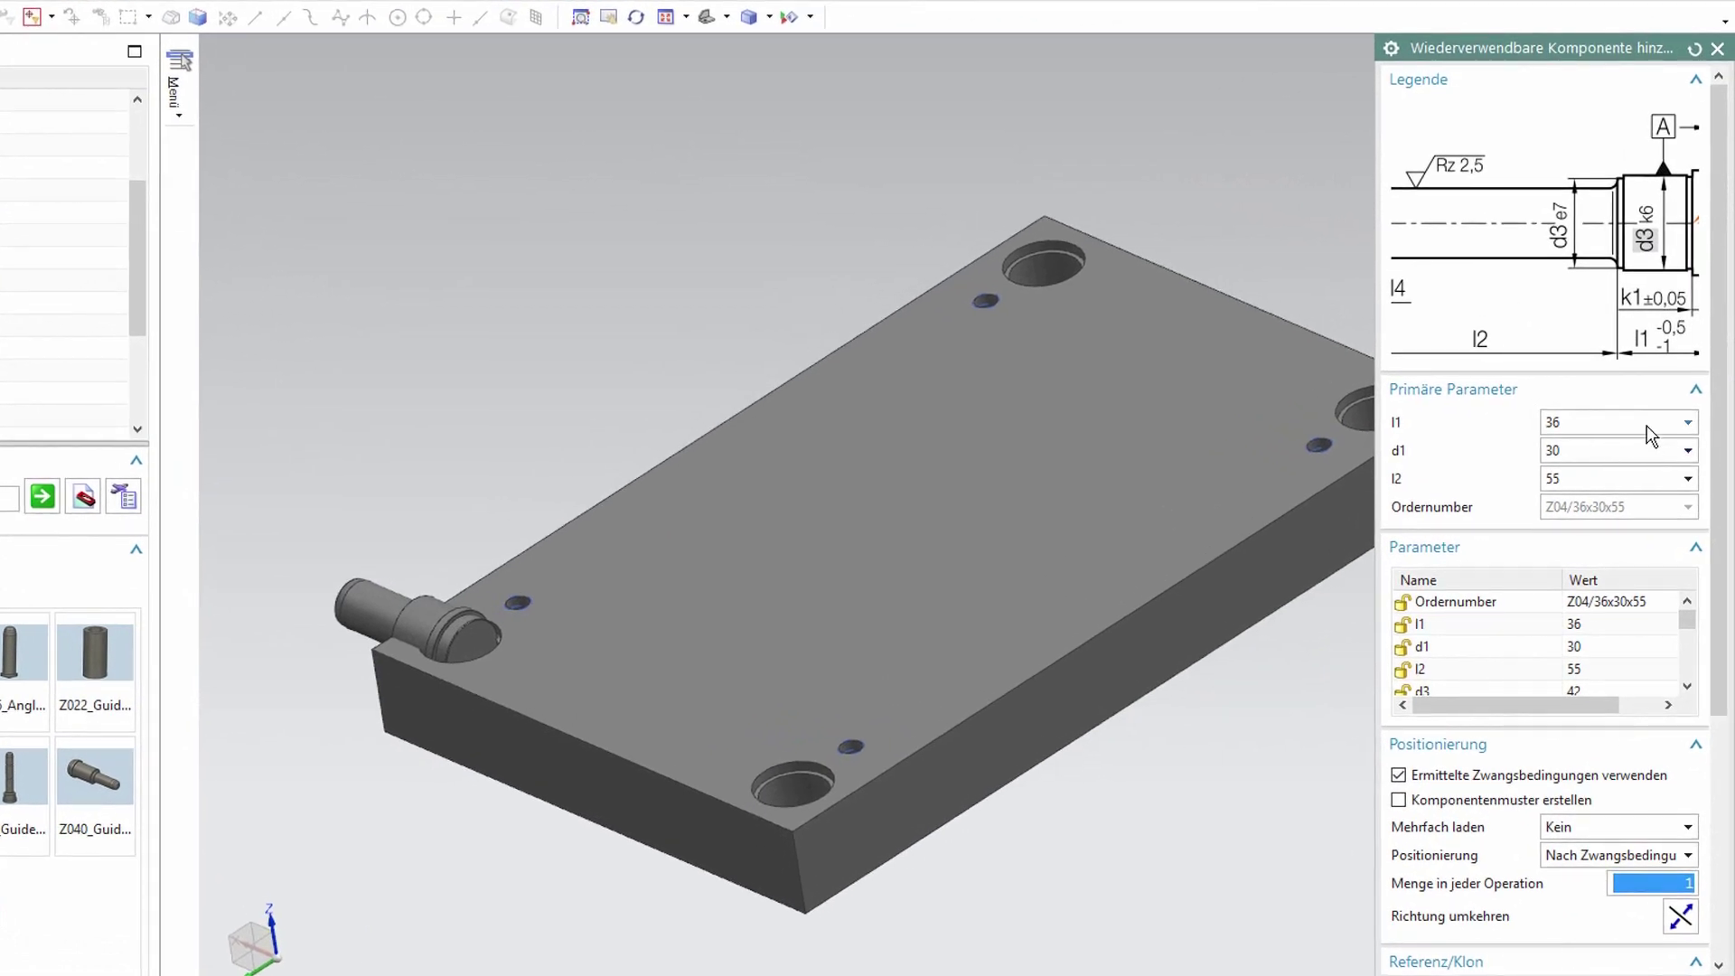
Set the Z04 guide pillar to l1 56 and l2 95 and confirm.
left_click(1647, 425)
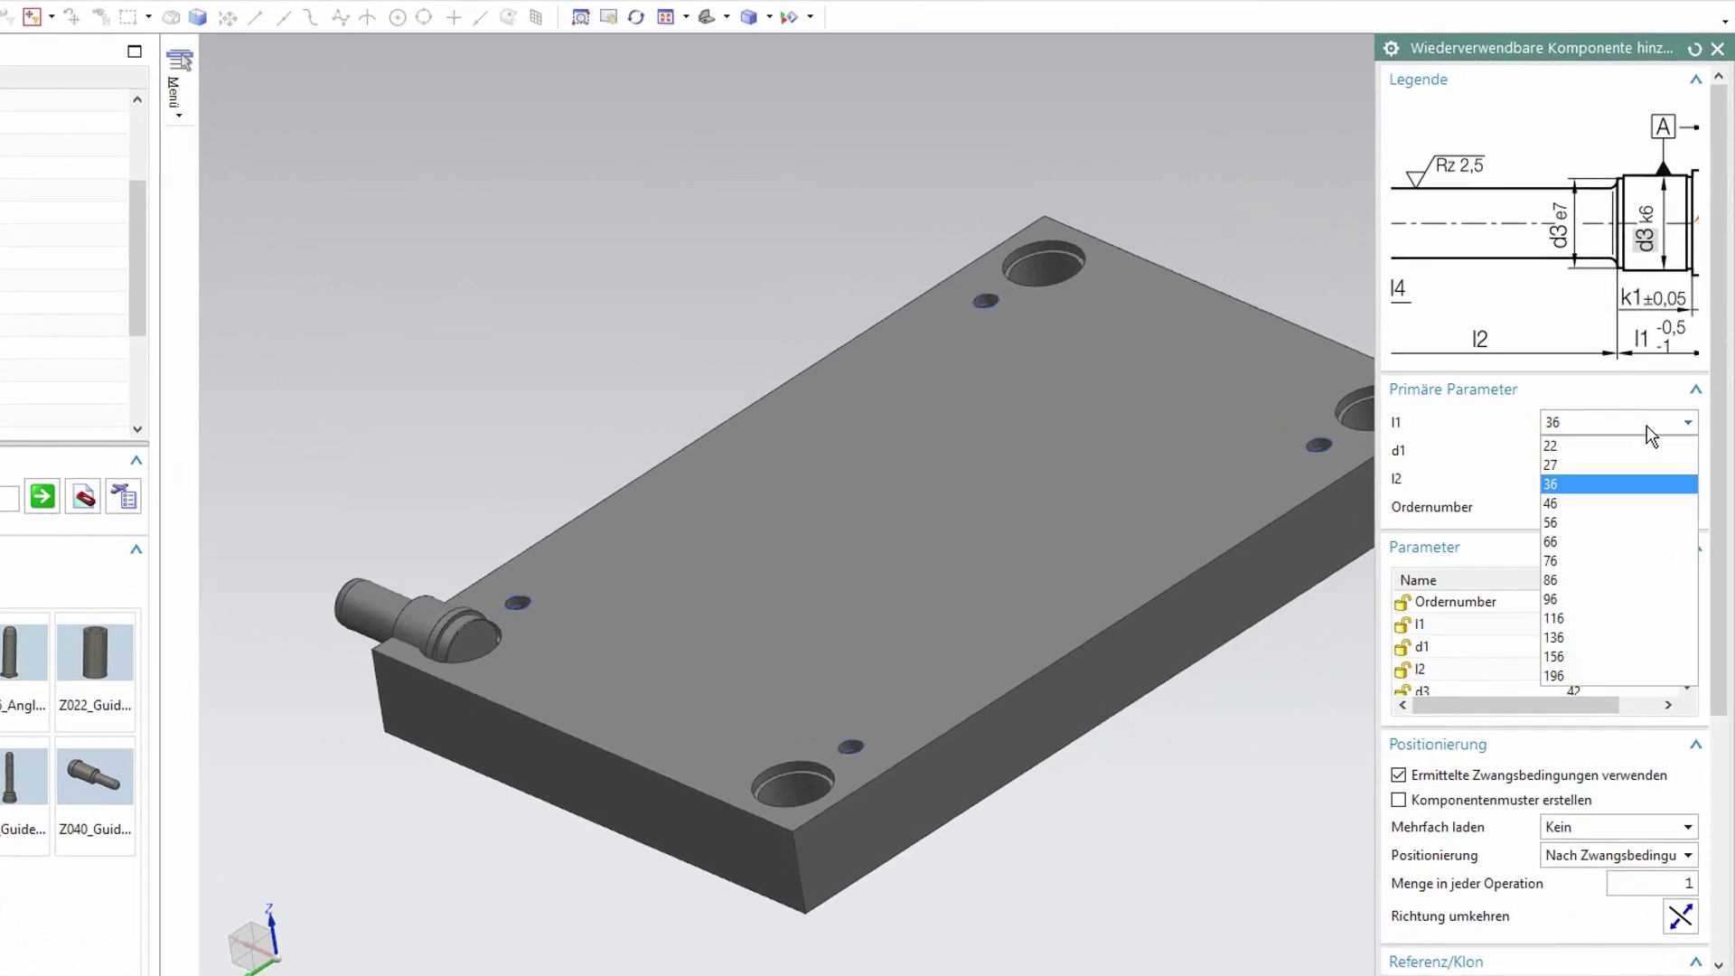
left_click(1633, 523)
left_click(1622, 479)
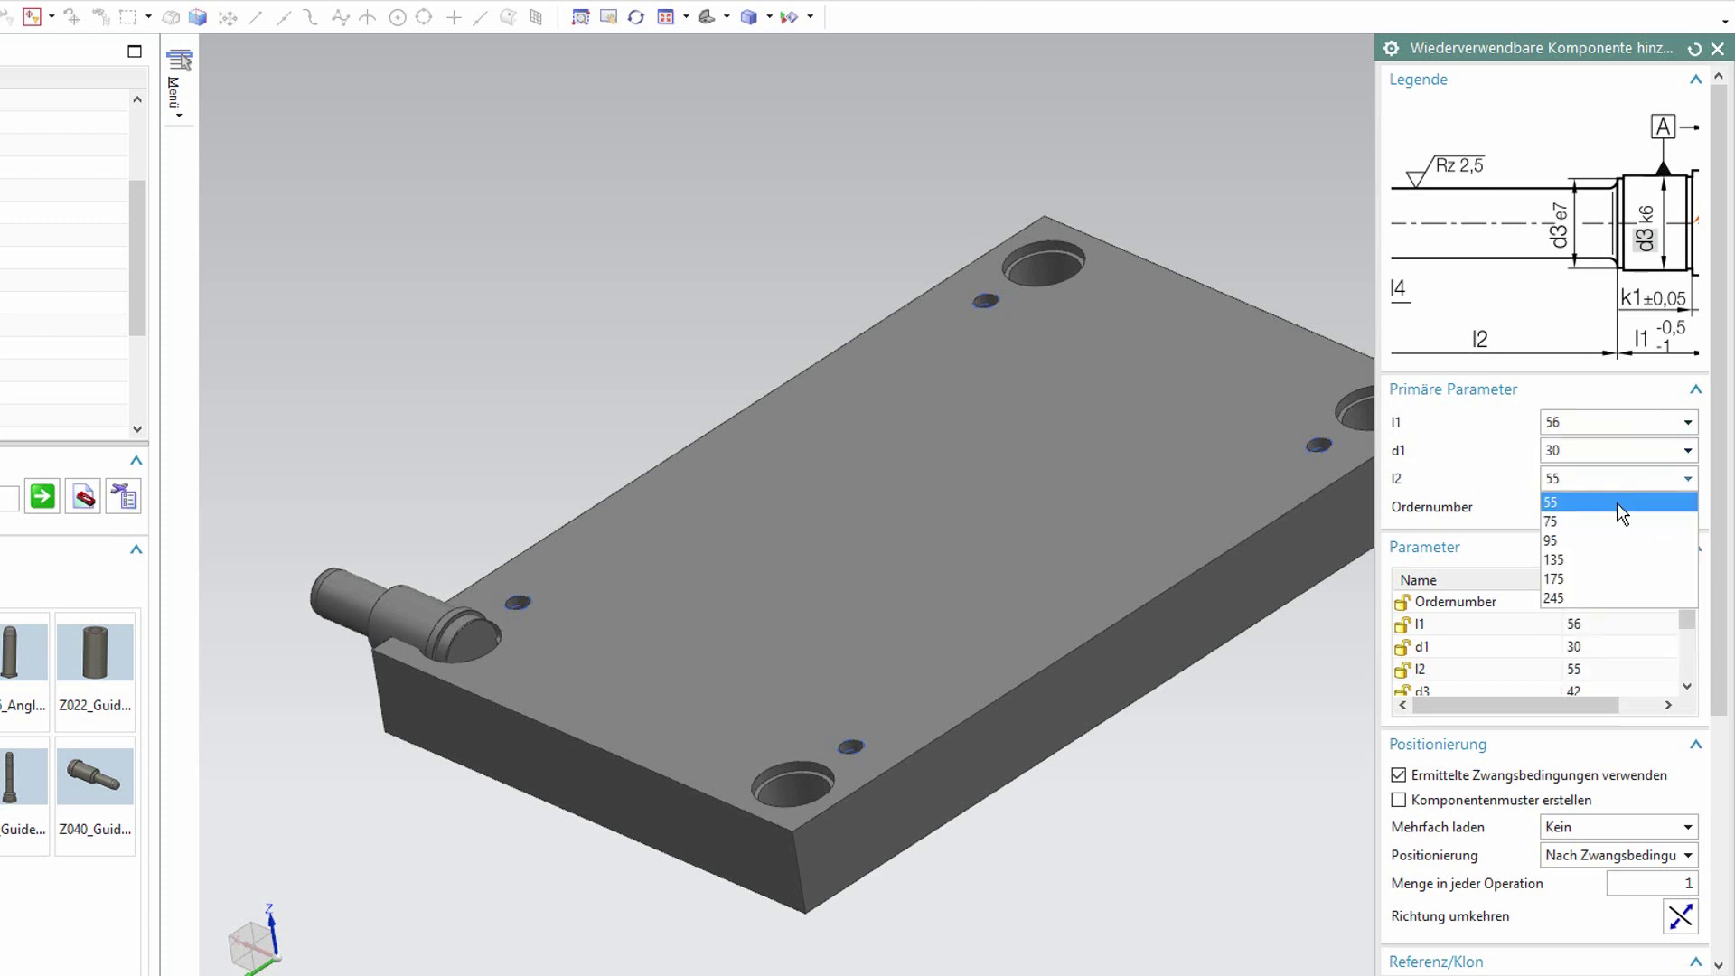
left_click(1608, 541)
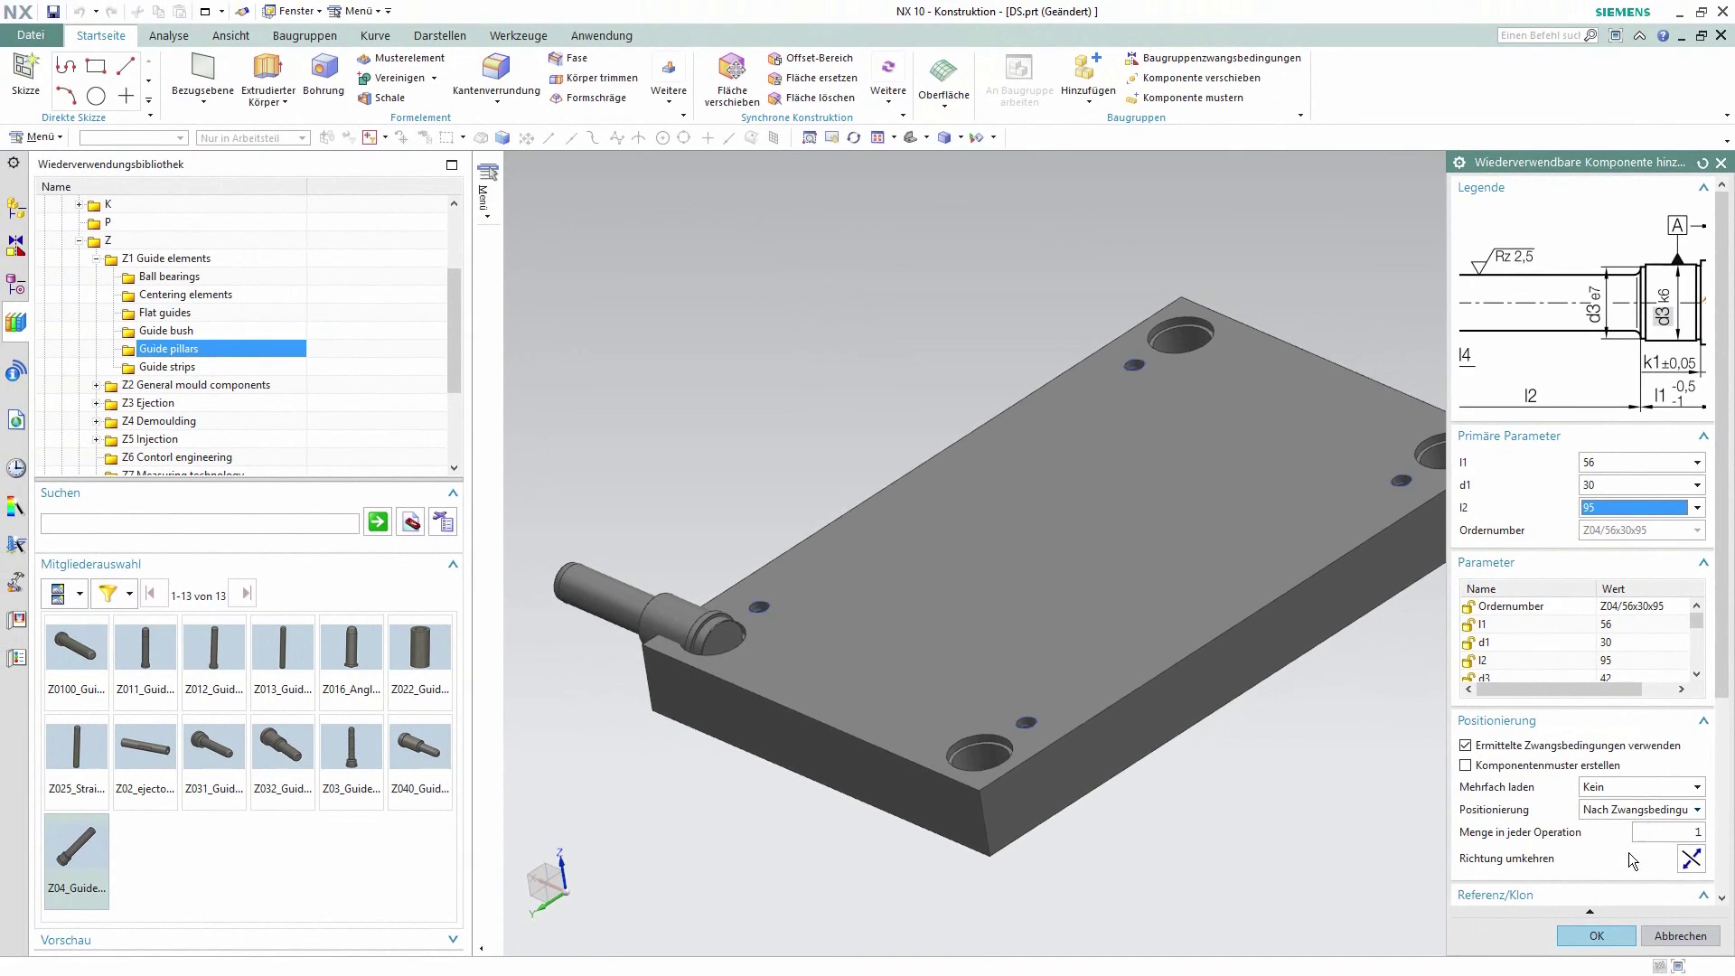
left_click(1598, 935)
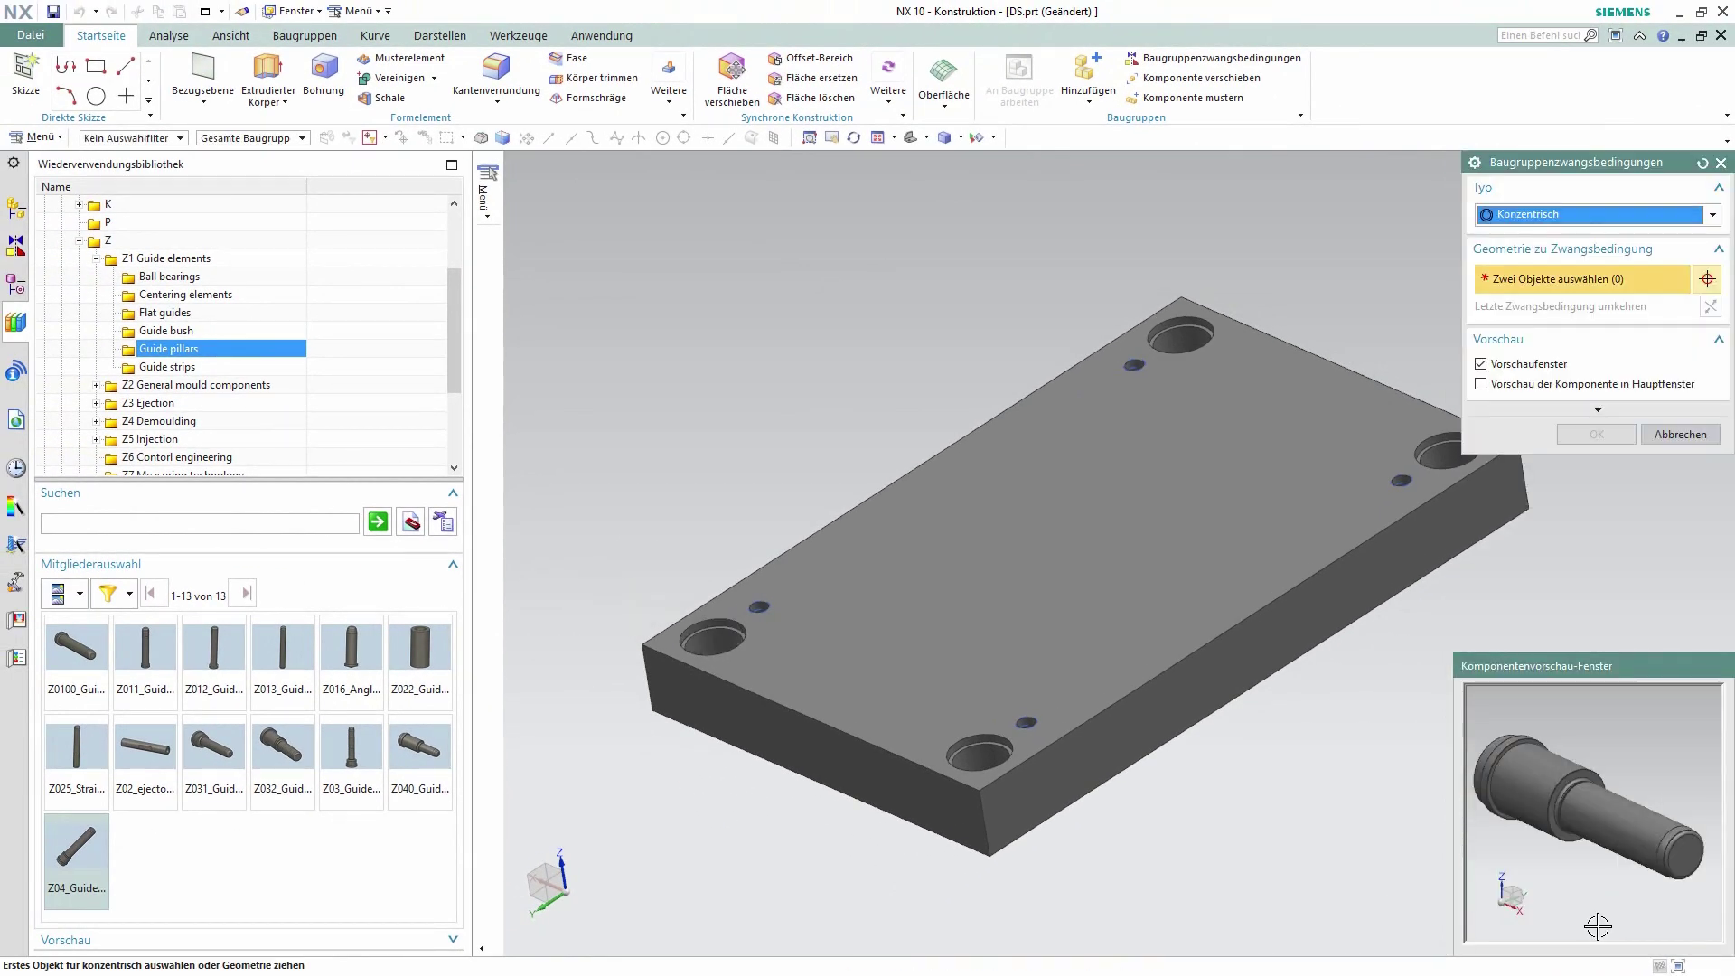
Constrain the pillar concentric with the plate's front-left hole edge.
left_click(1513, 755)
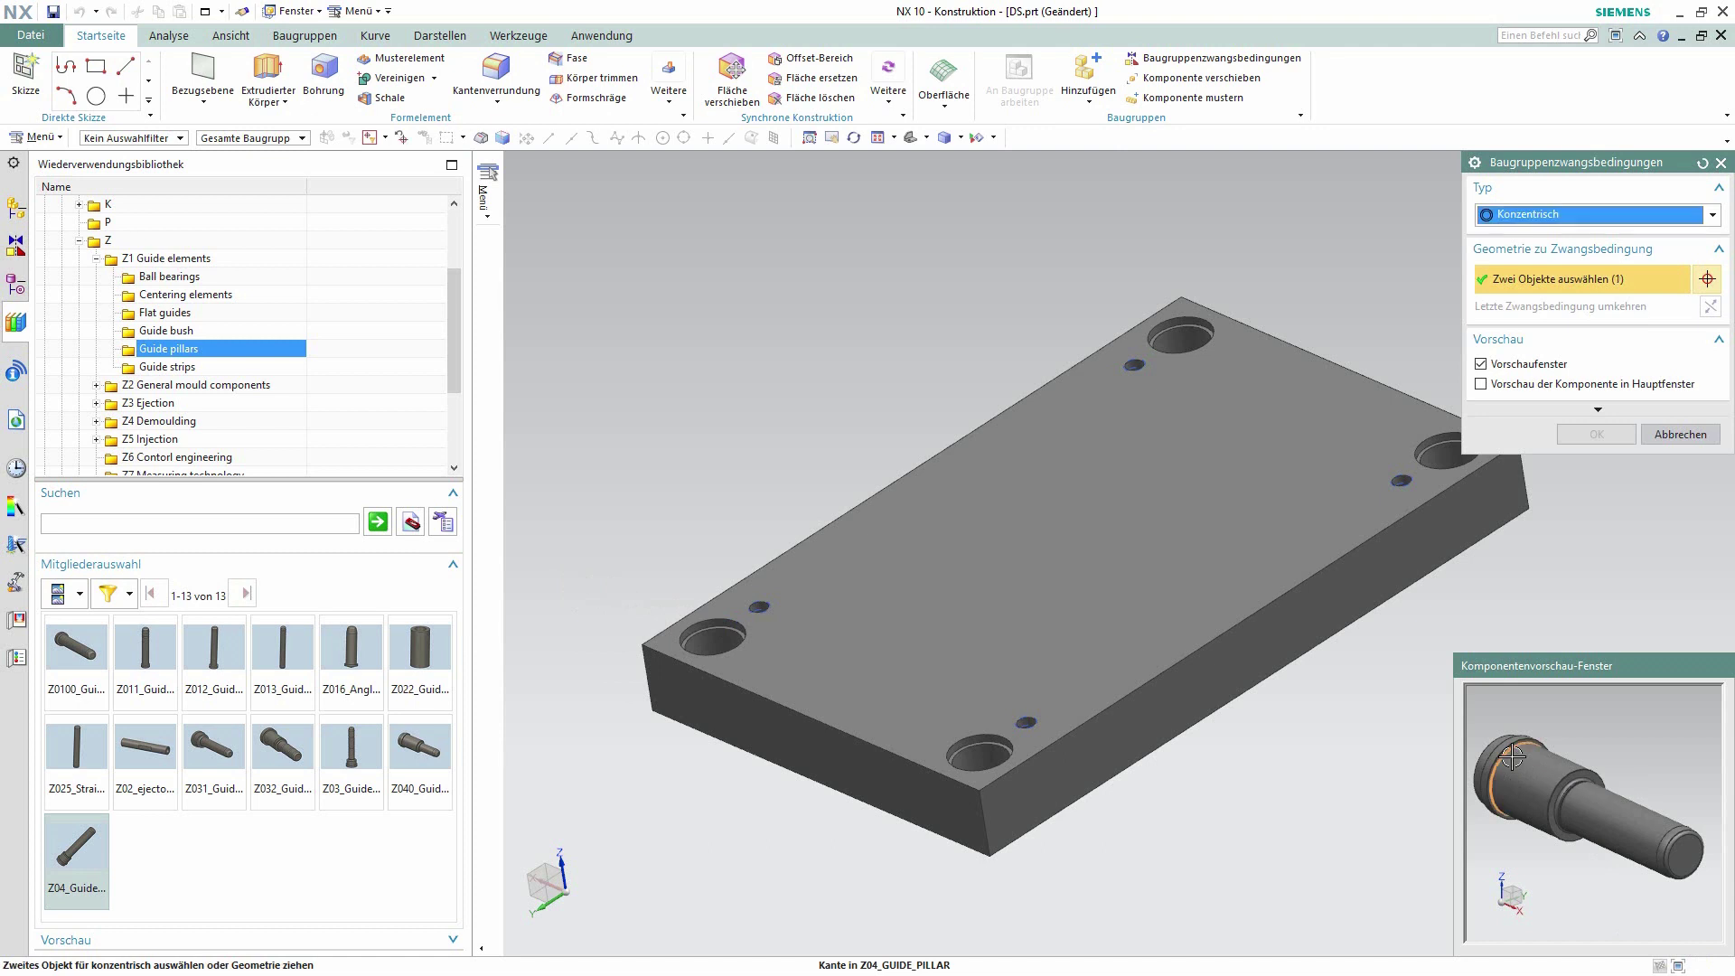
left_click(729, 623)
left_click(800, 640)
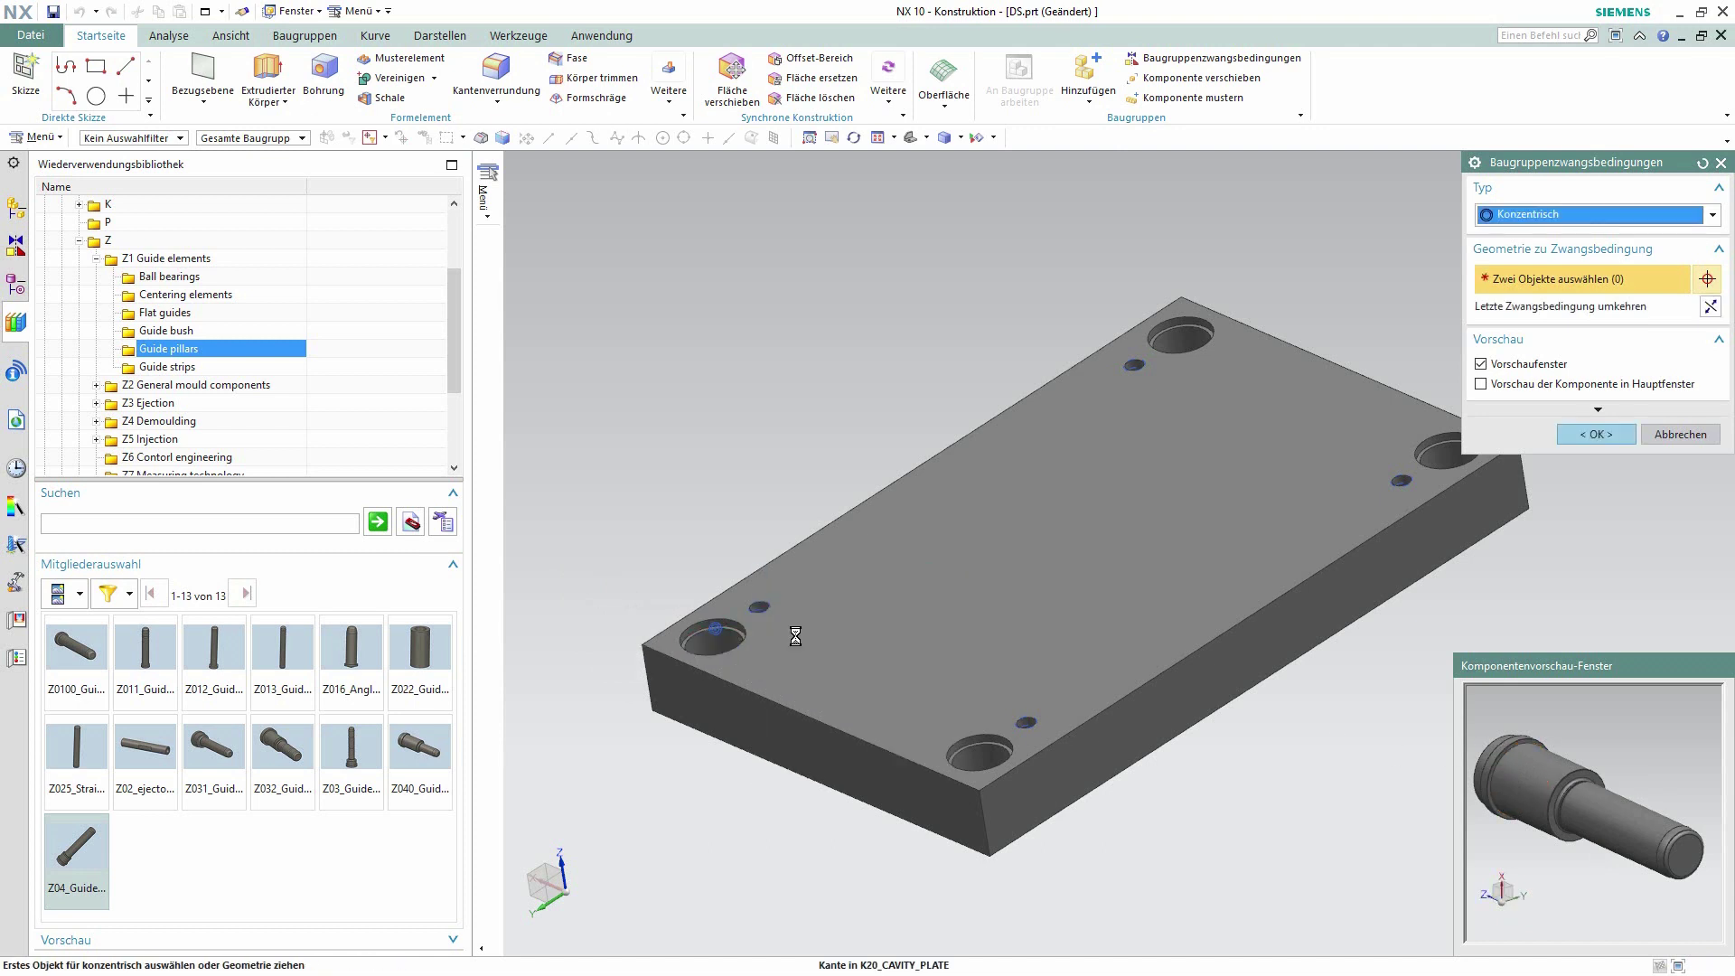
middle_click_drag(1087, 601, 778, 681)
left_click(716, 587)
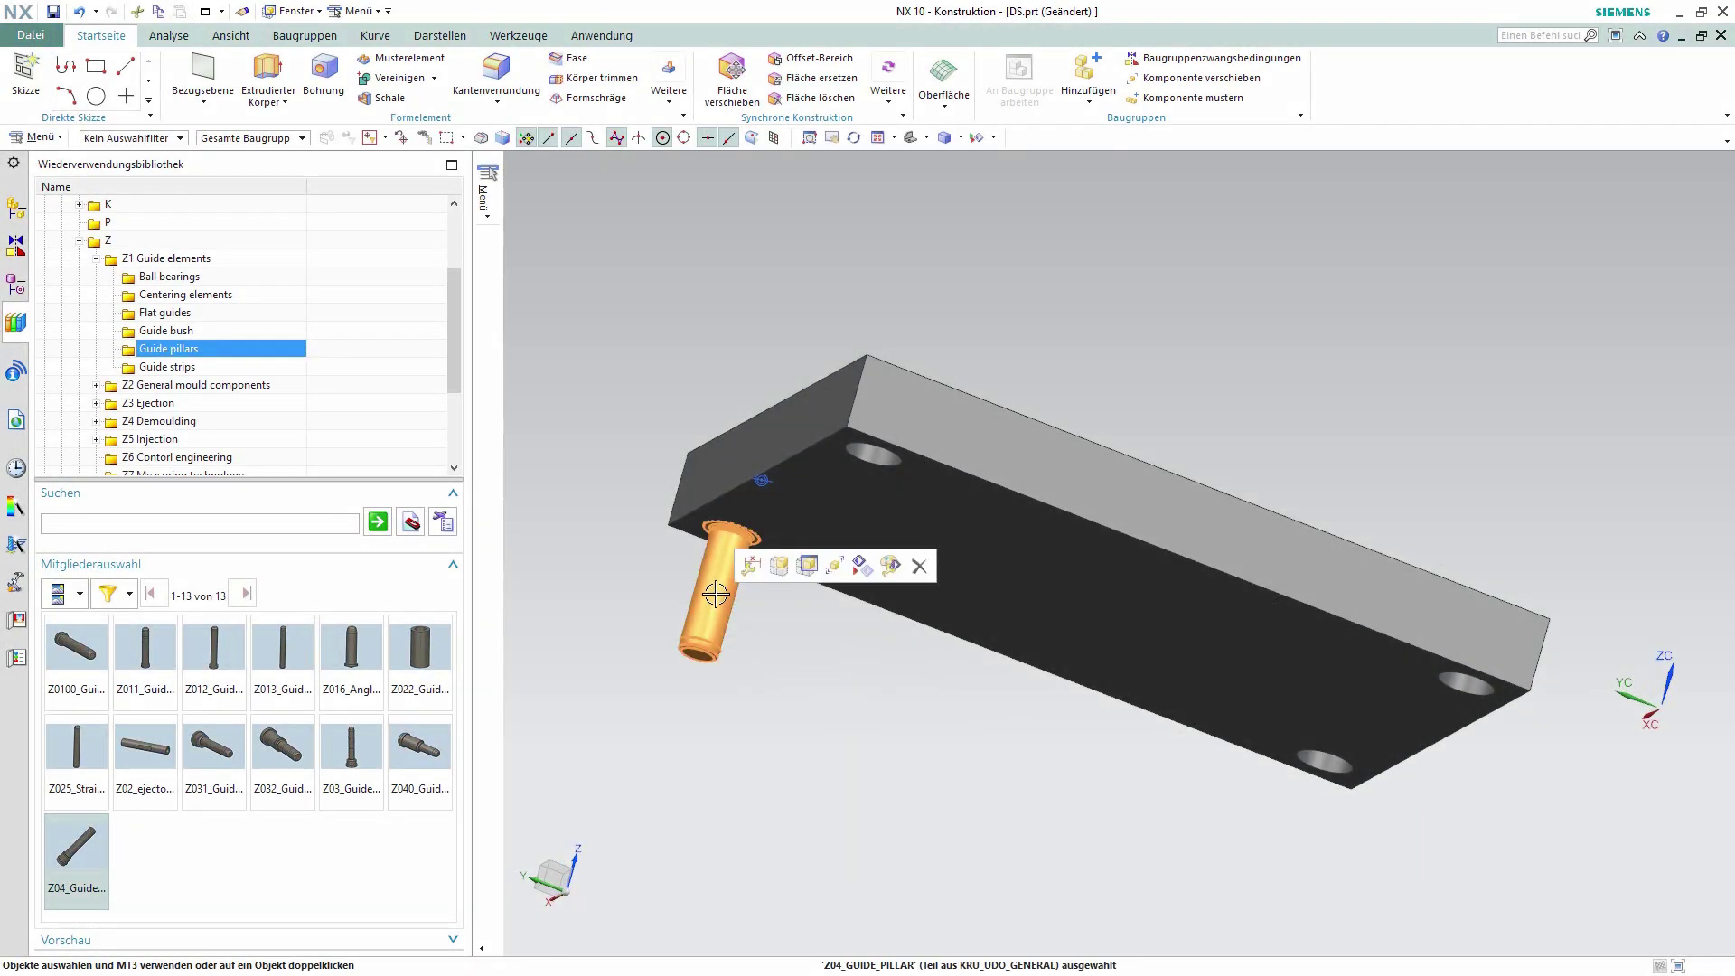
Pattern the guide pillar into the other three corner holes using the reference layout.
left_click(1187, 99)
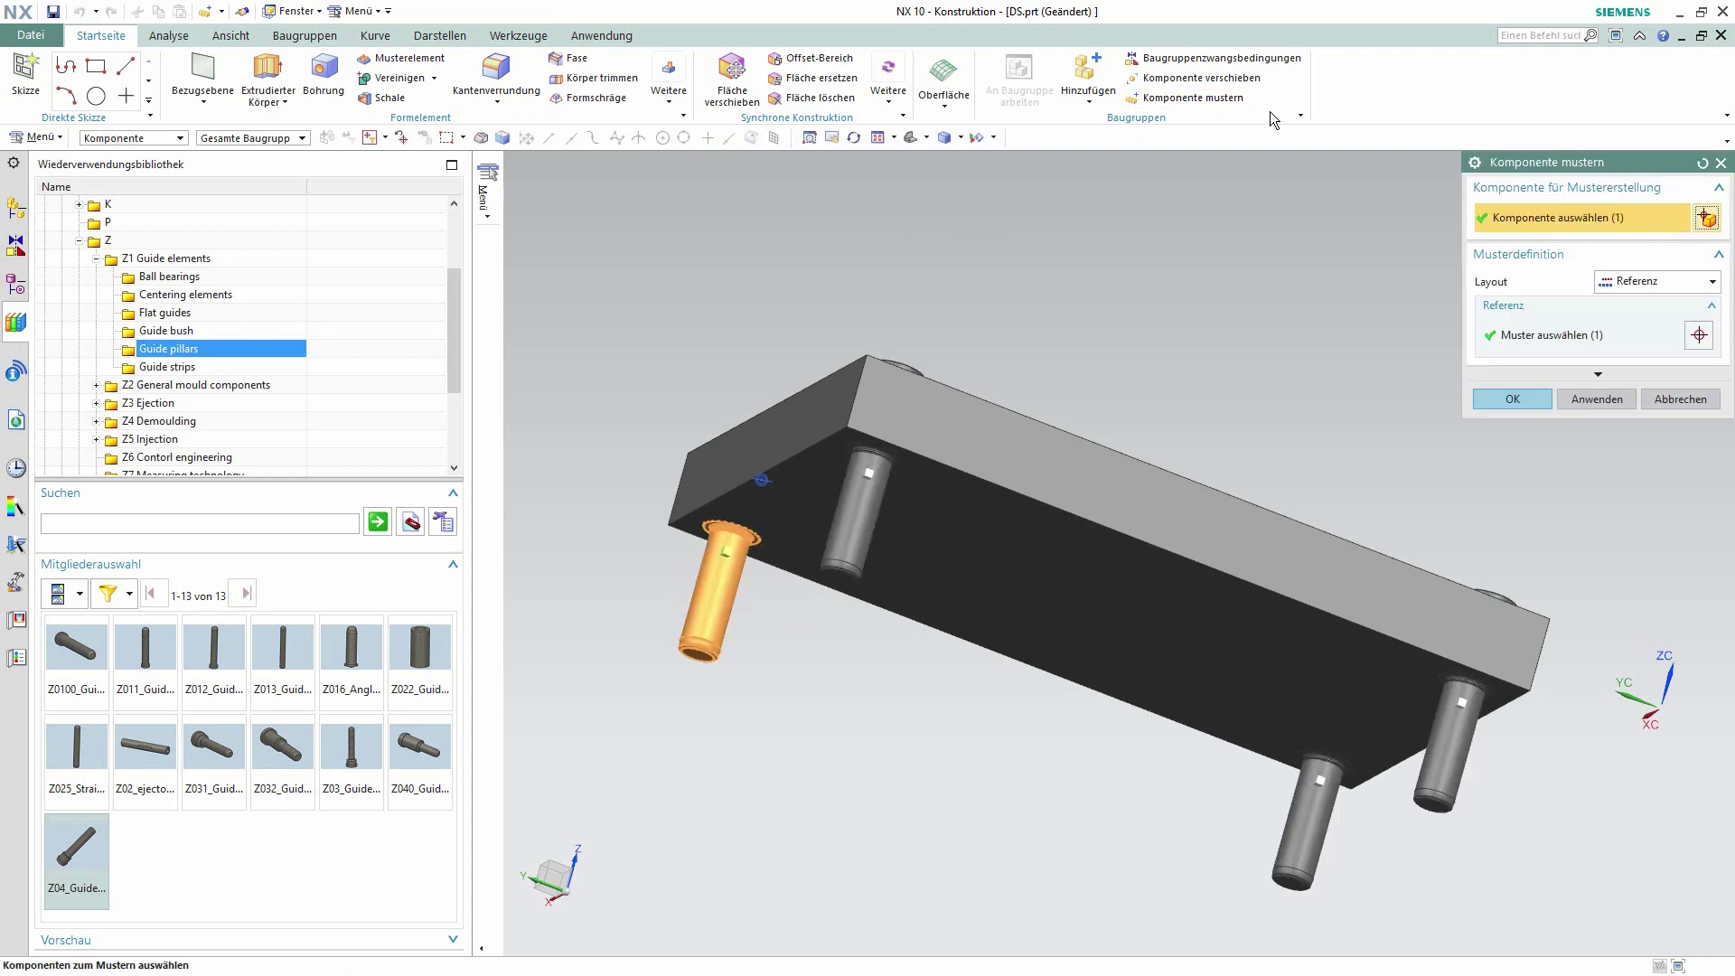
left_click(1515, 397)
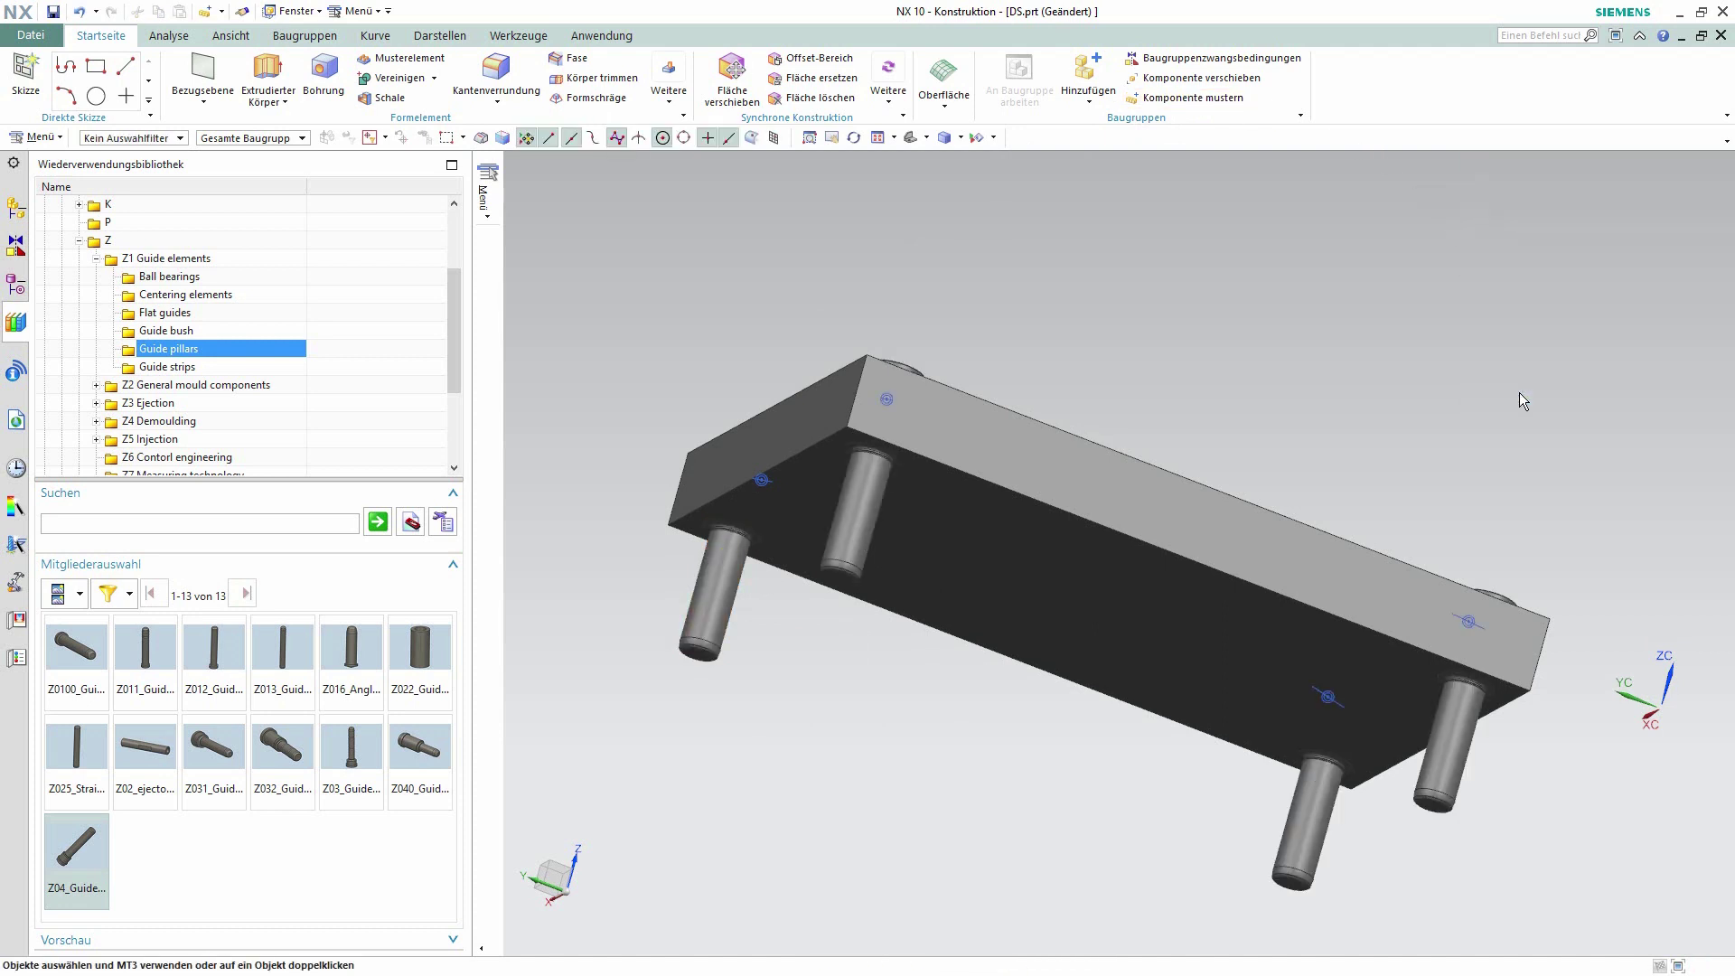
middle_click_drag(1524, 402, 1527, 444)
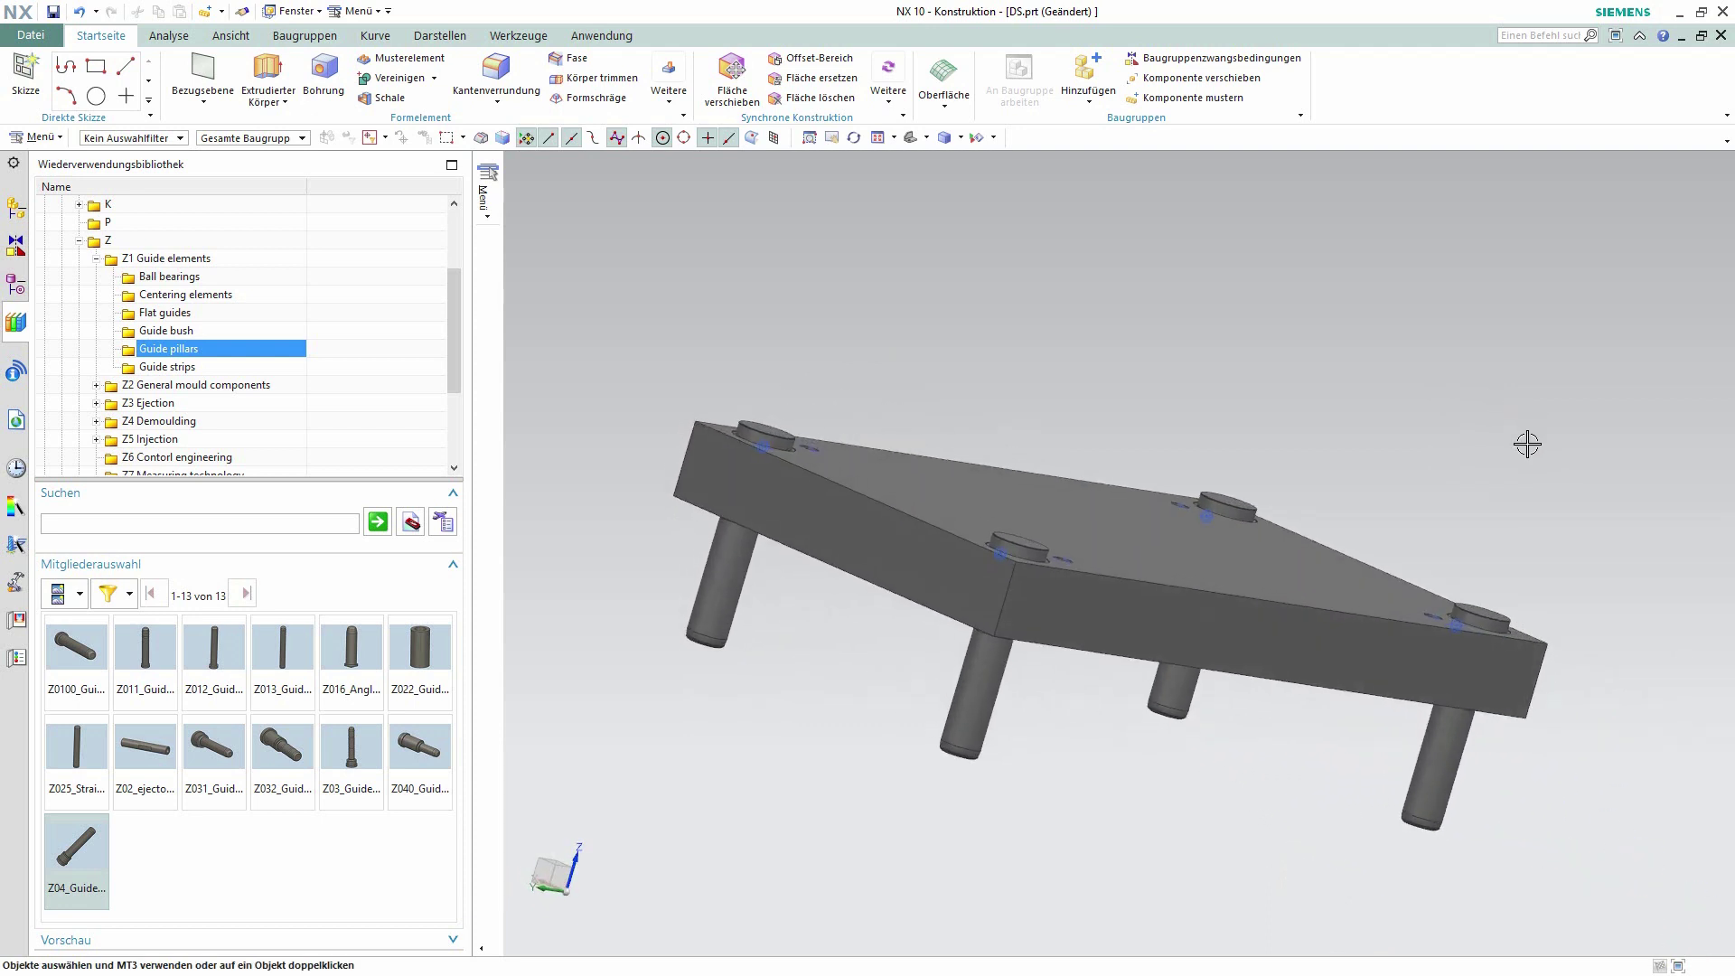
Check the guide pillar's component properties.
right_click(734, 559)
left_click(764, 555)
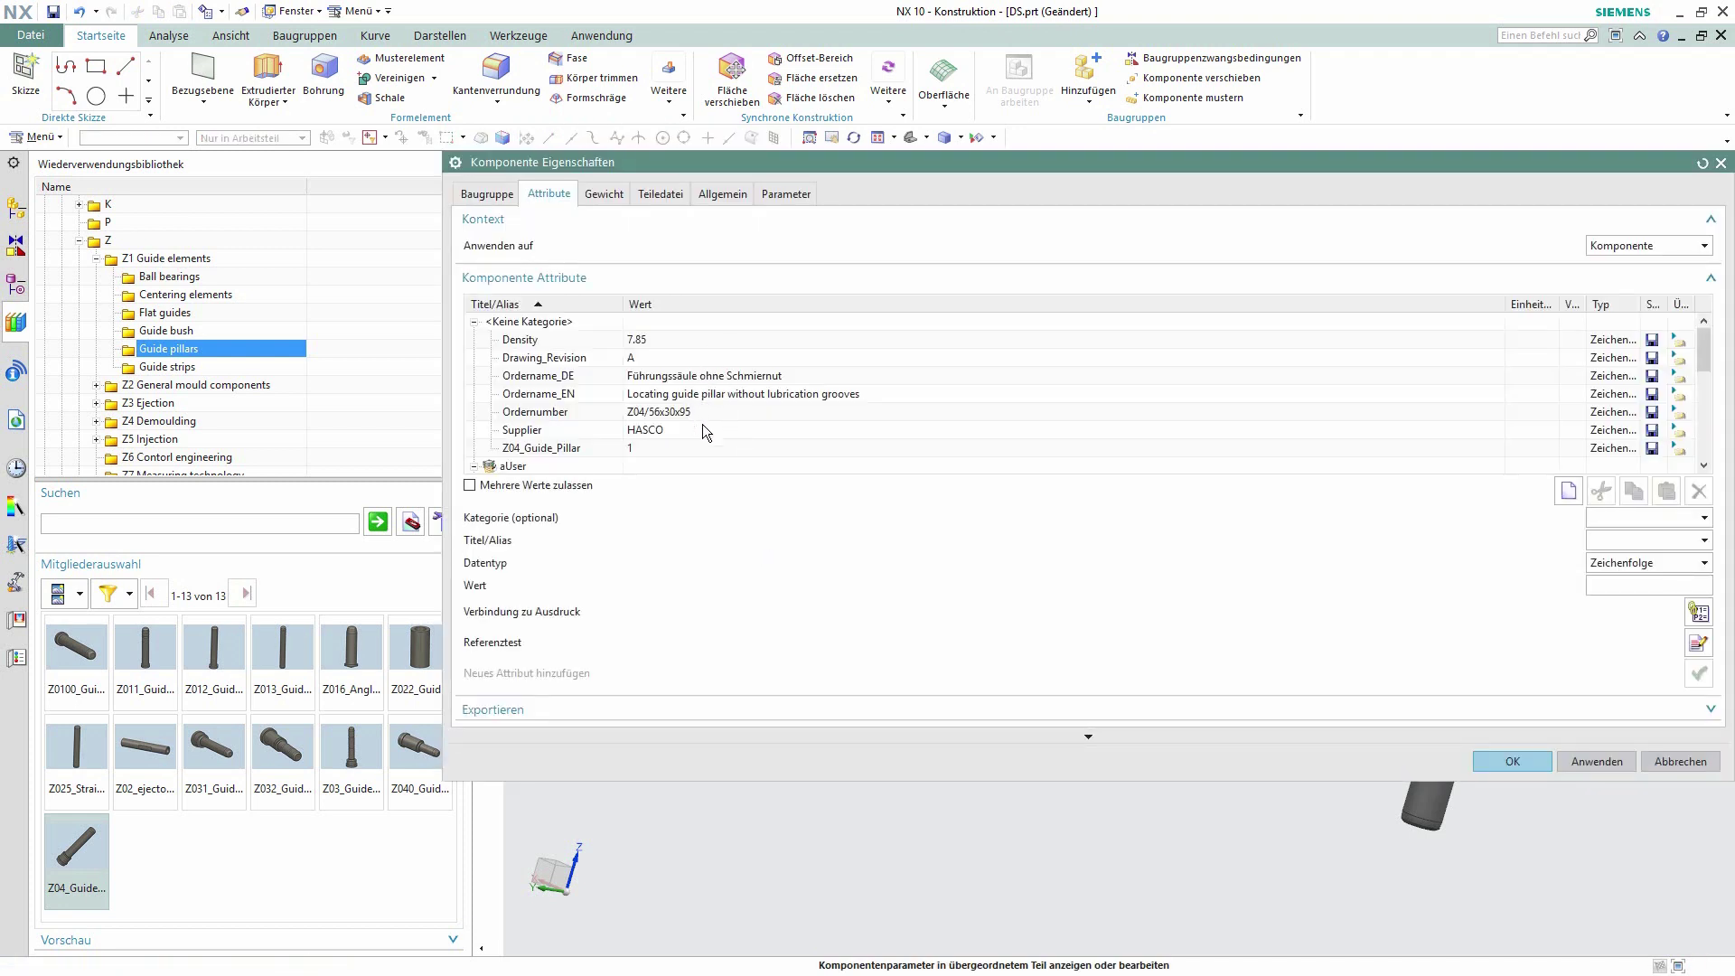
left_click(1516, 762)
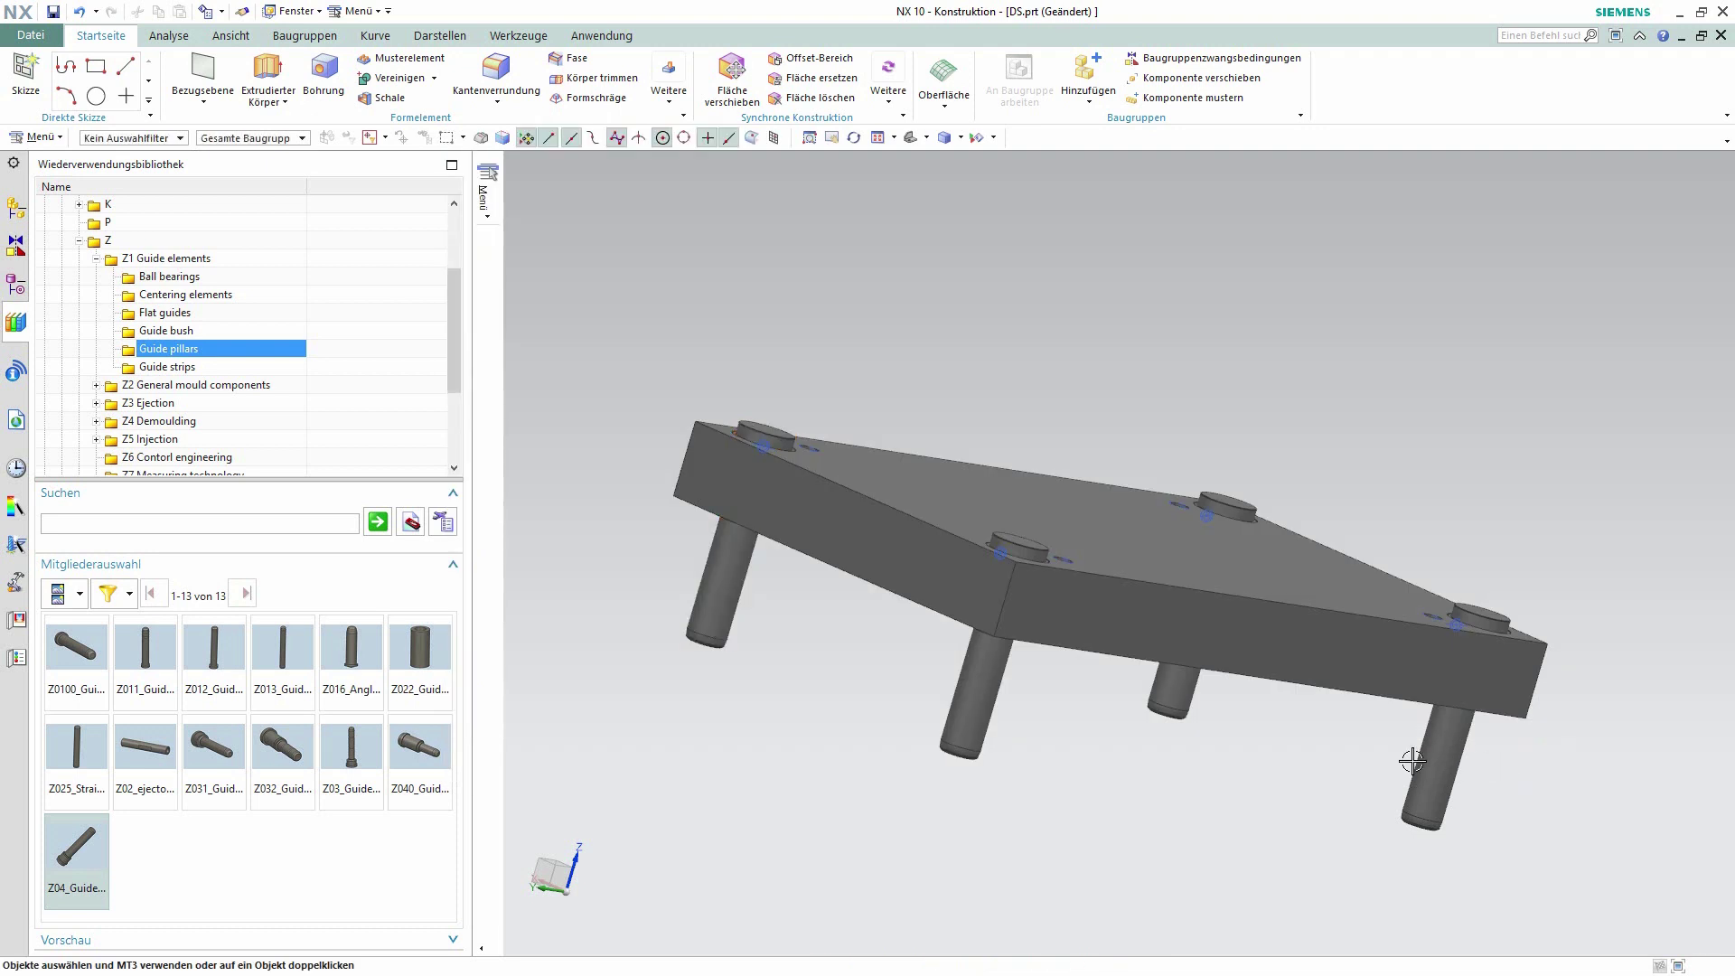
Change the guide pillars' l2 length to 135, then view the left pillar's properties.
right_click(994, 653)
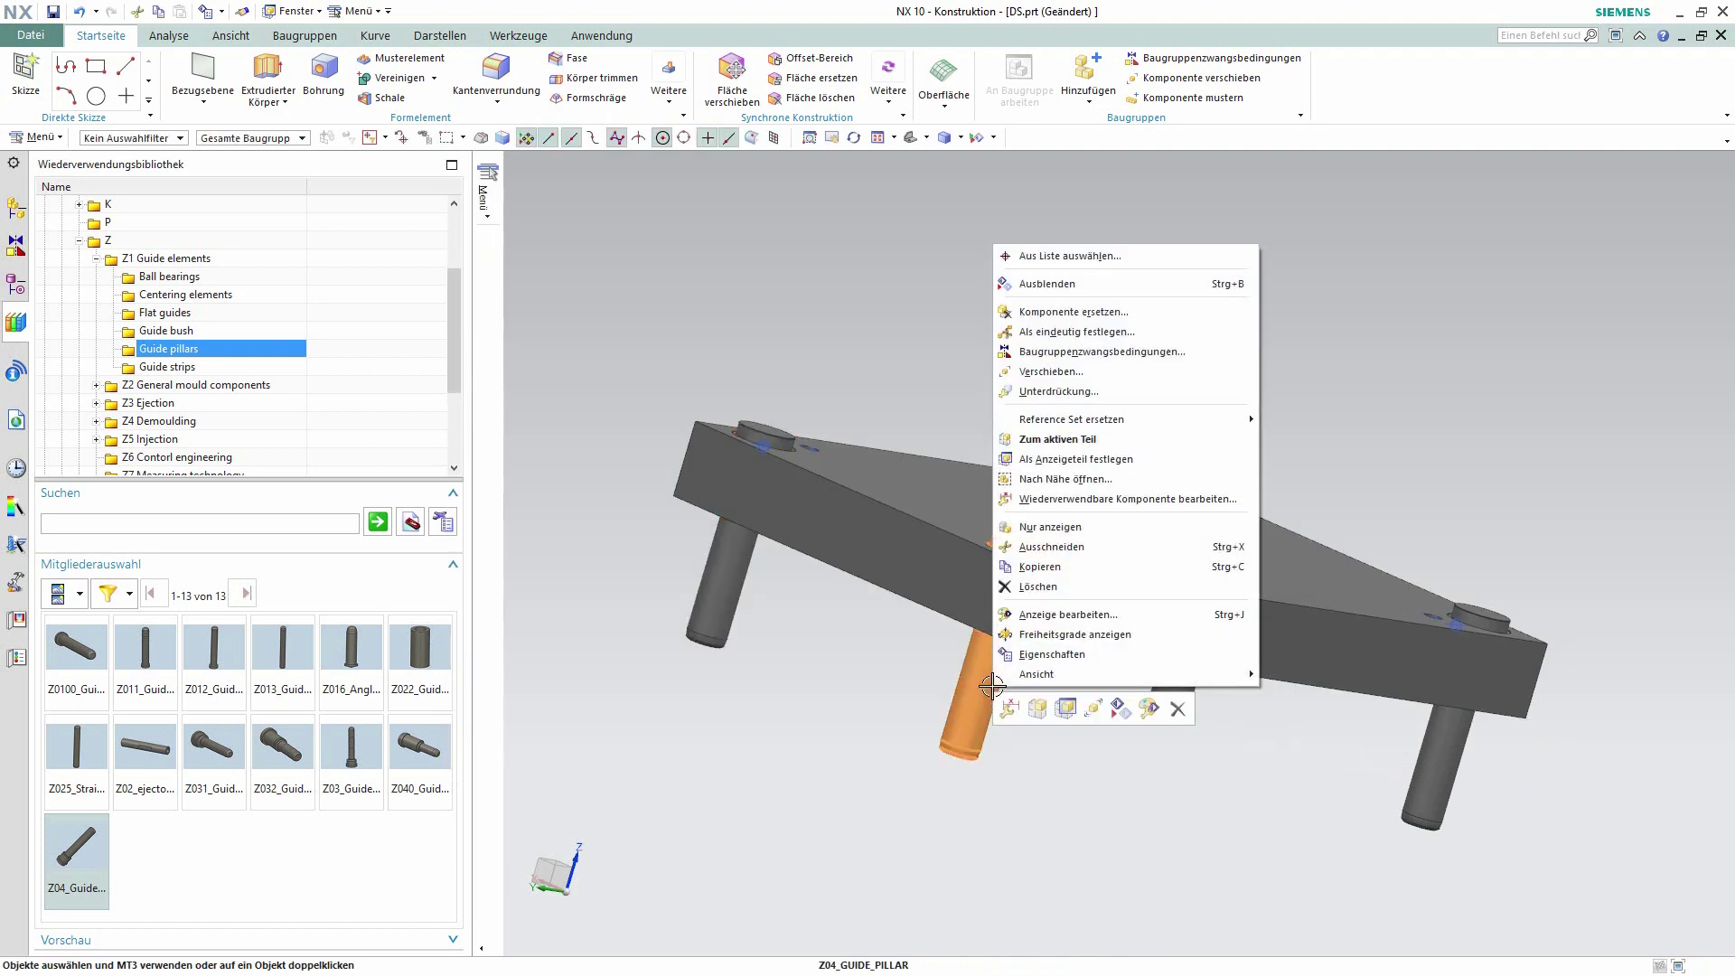
left_click(1092, 508)
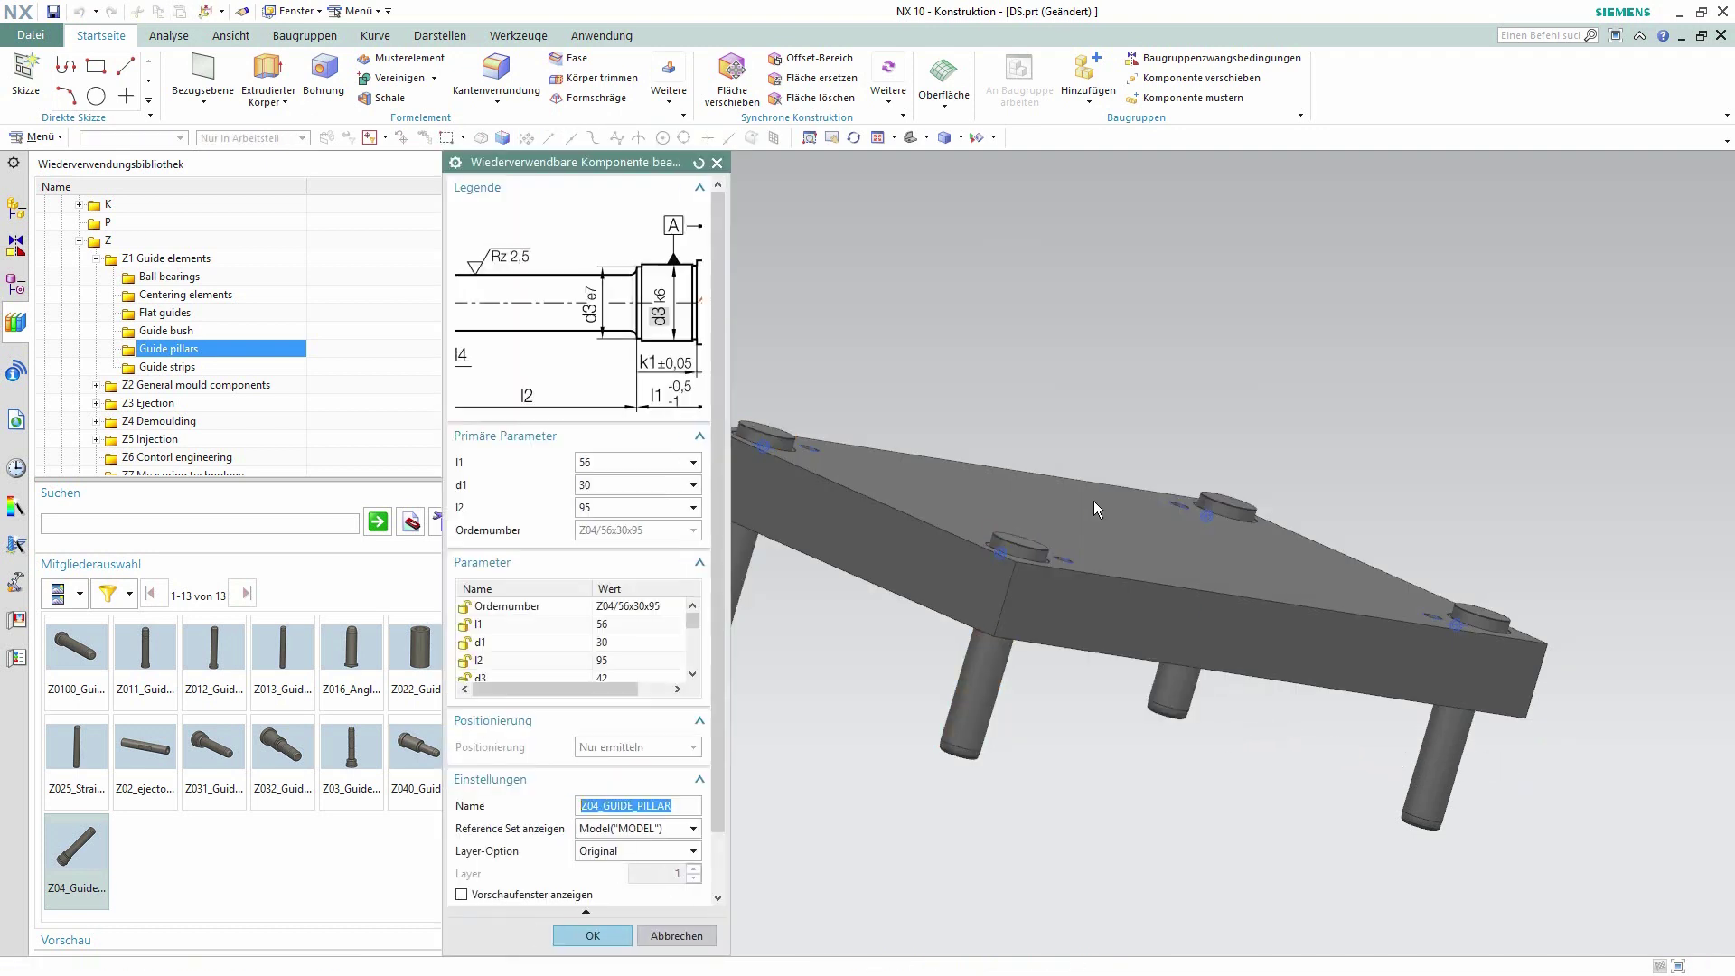
left_click(623, 509)
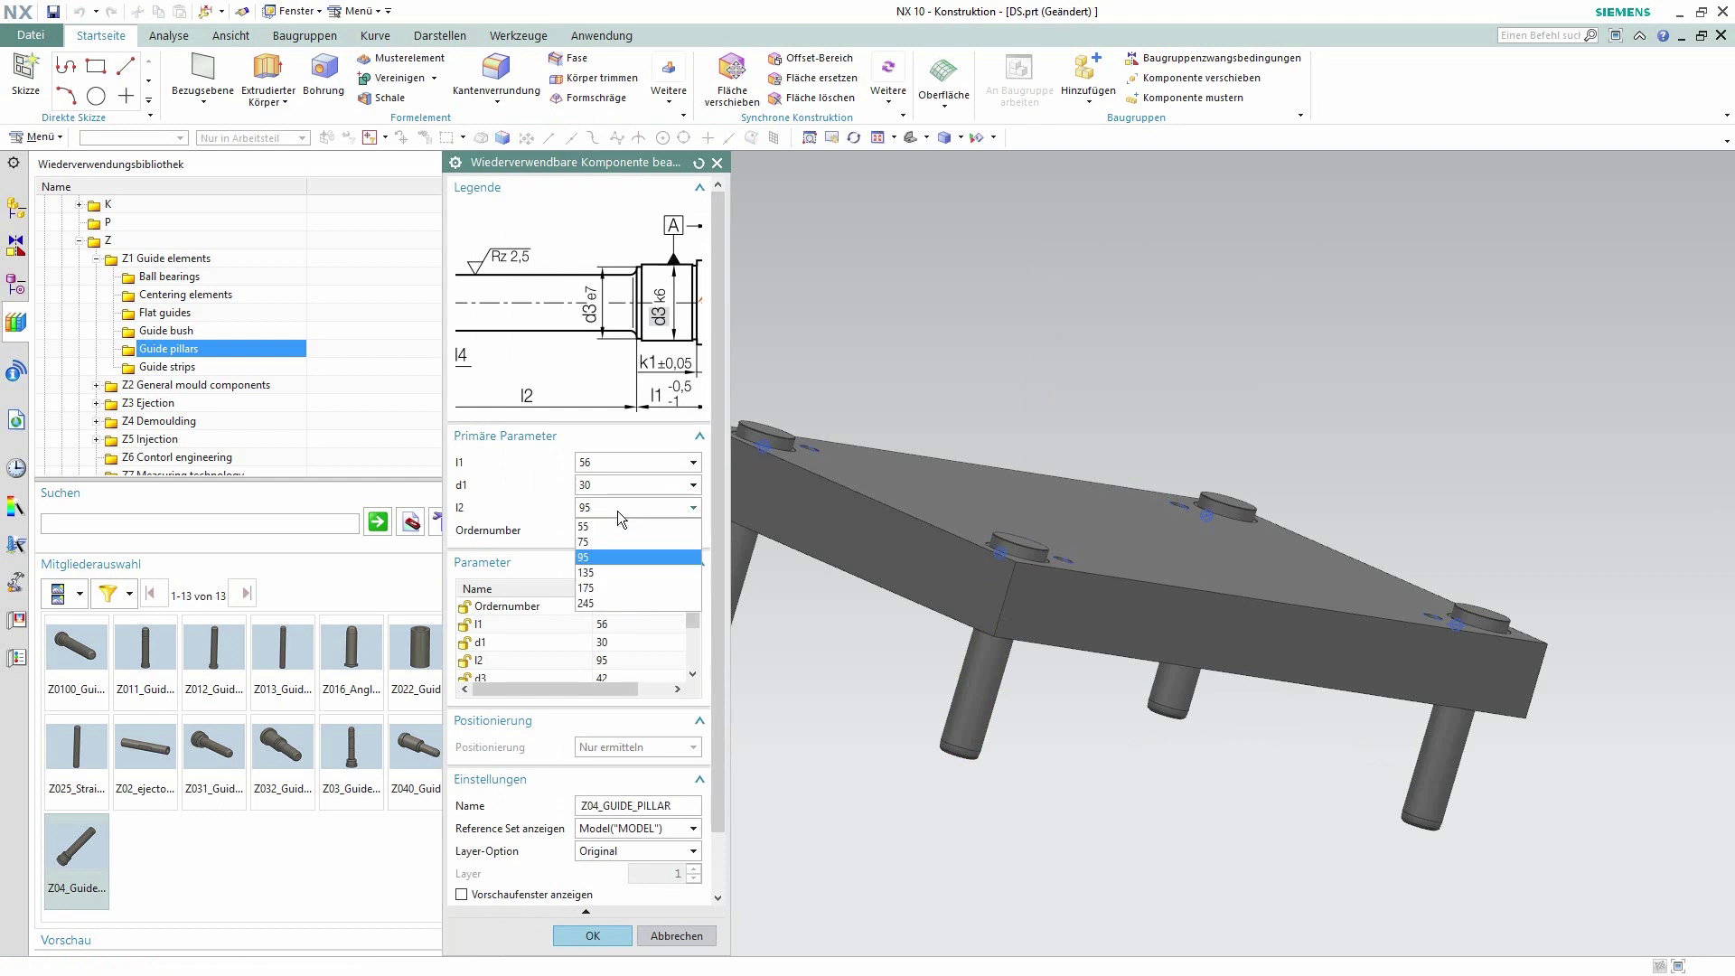
left_click(611, 573)
left_click(604, 936)
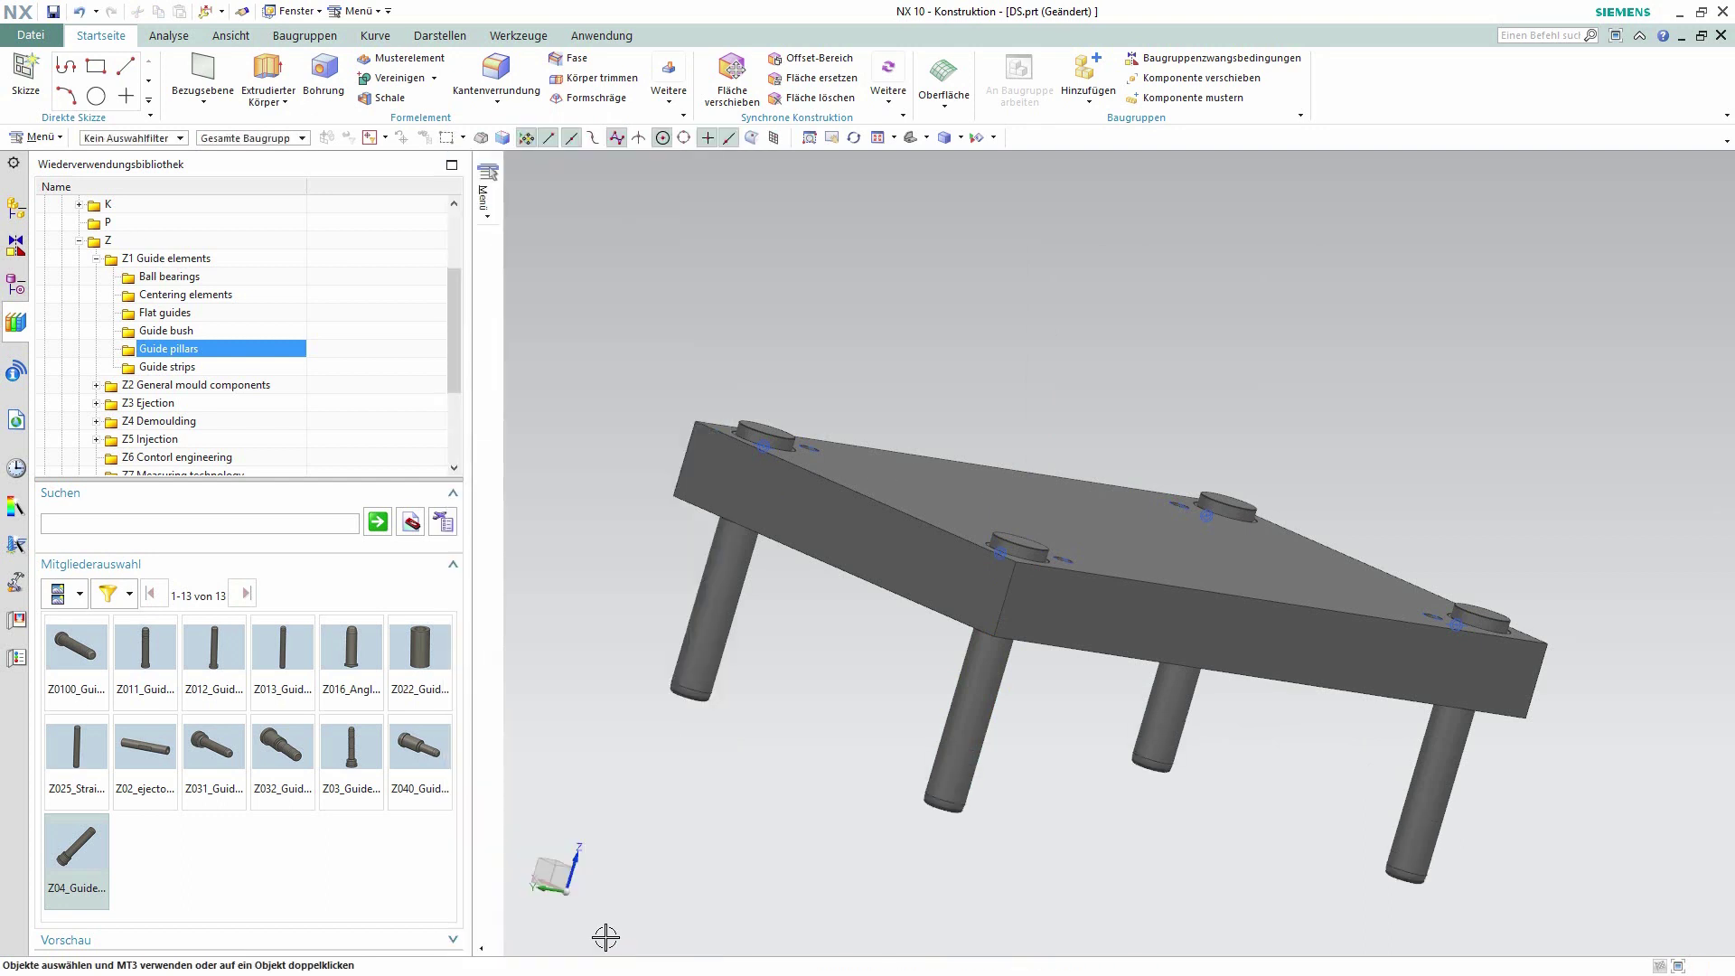
right_click(688, 654)
left_click(718, 614)
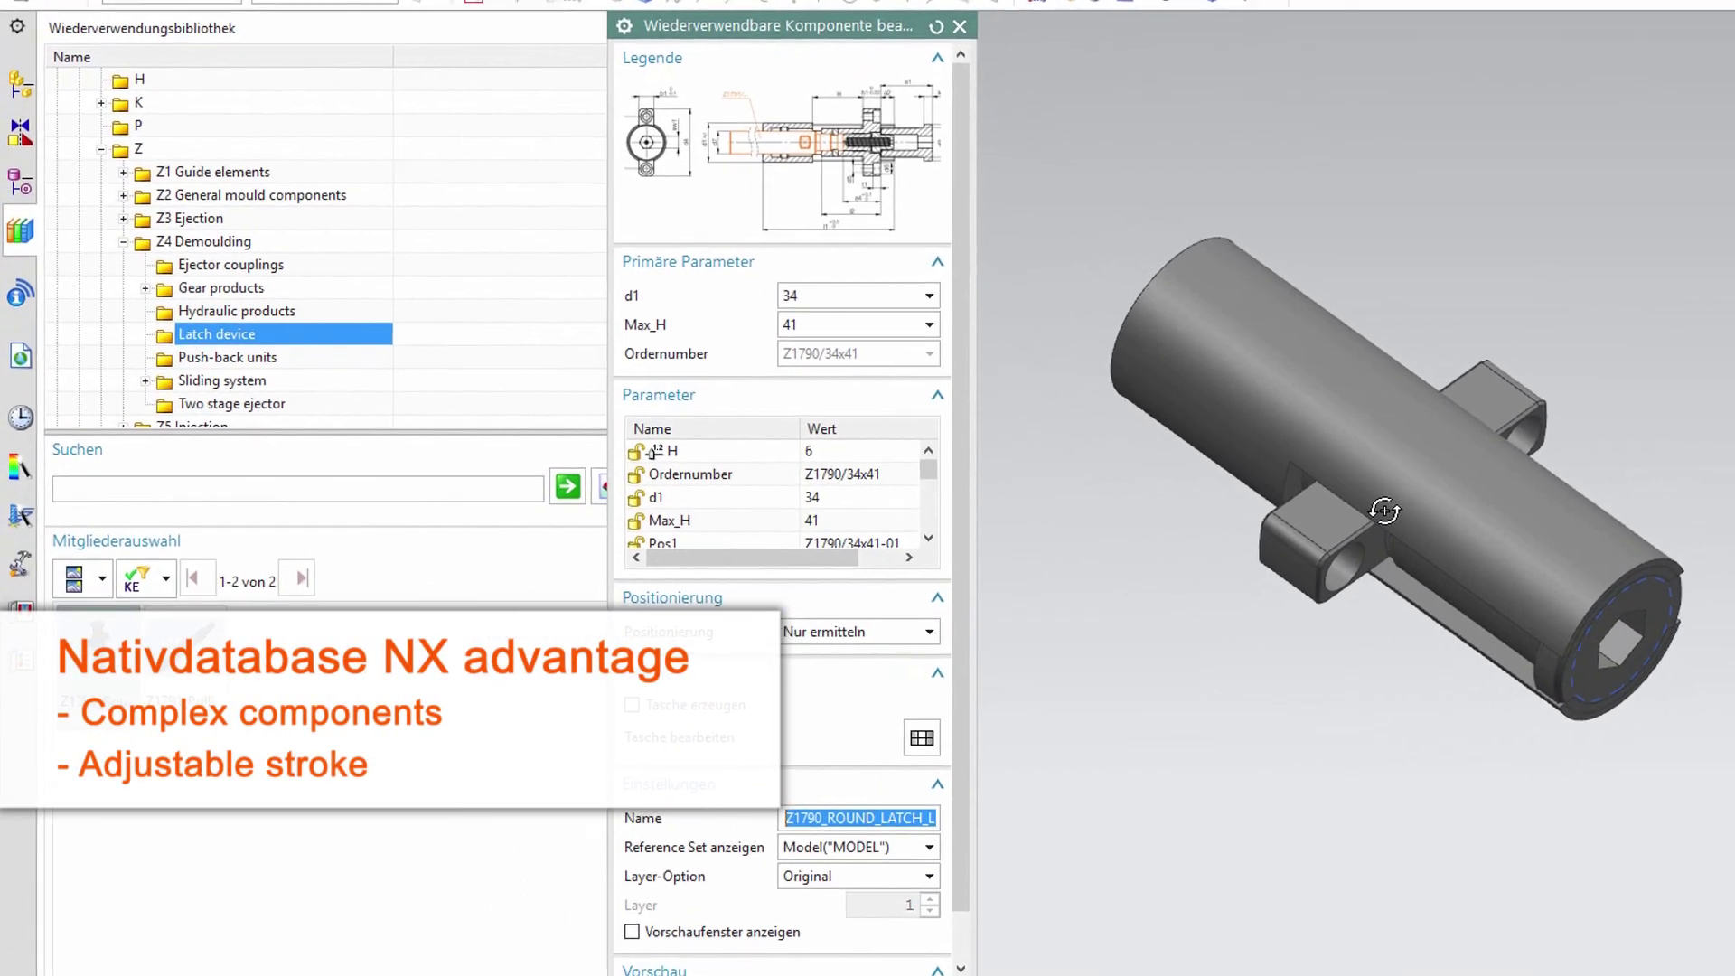
Set the Z1790 latch to d1 45, keep Max_H 58, and enter stroke H 35.6.
left_click(845, 298)
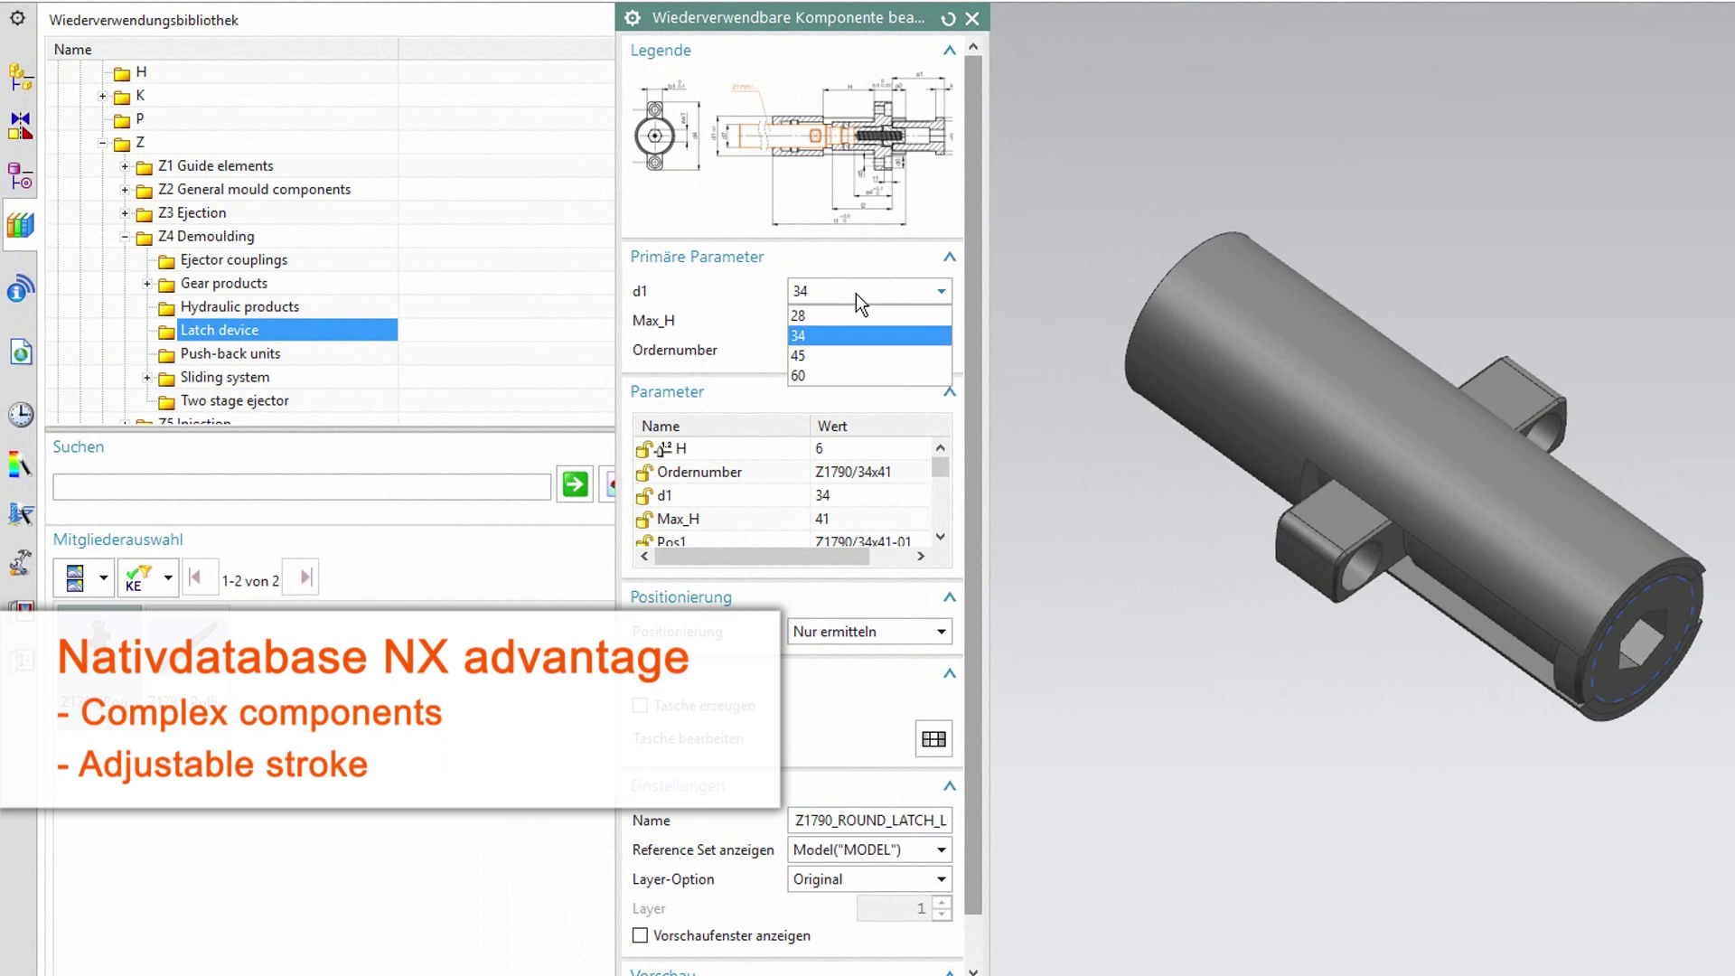
left_click(849, 356)
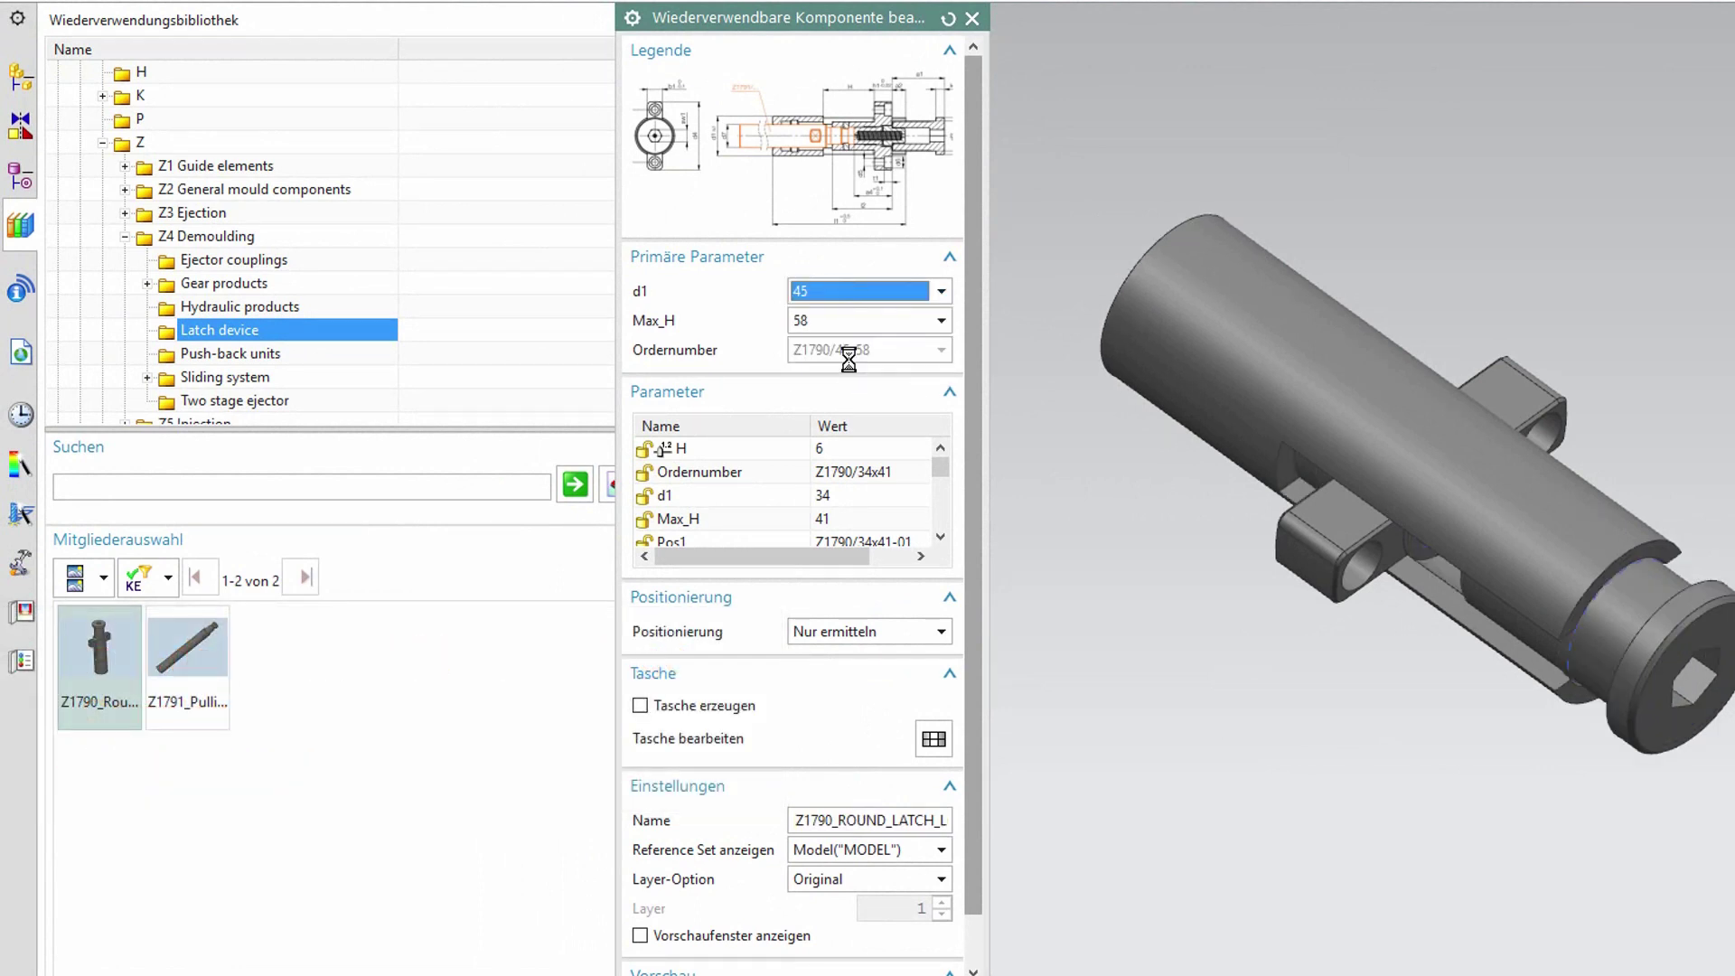
left_click(816, 322)
left_click(816, 322)
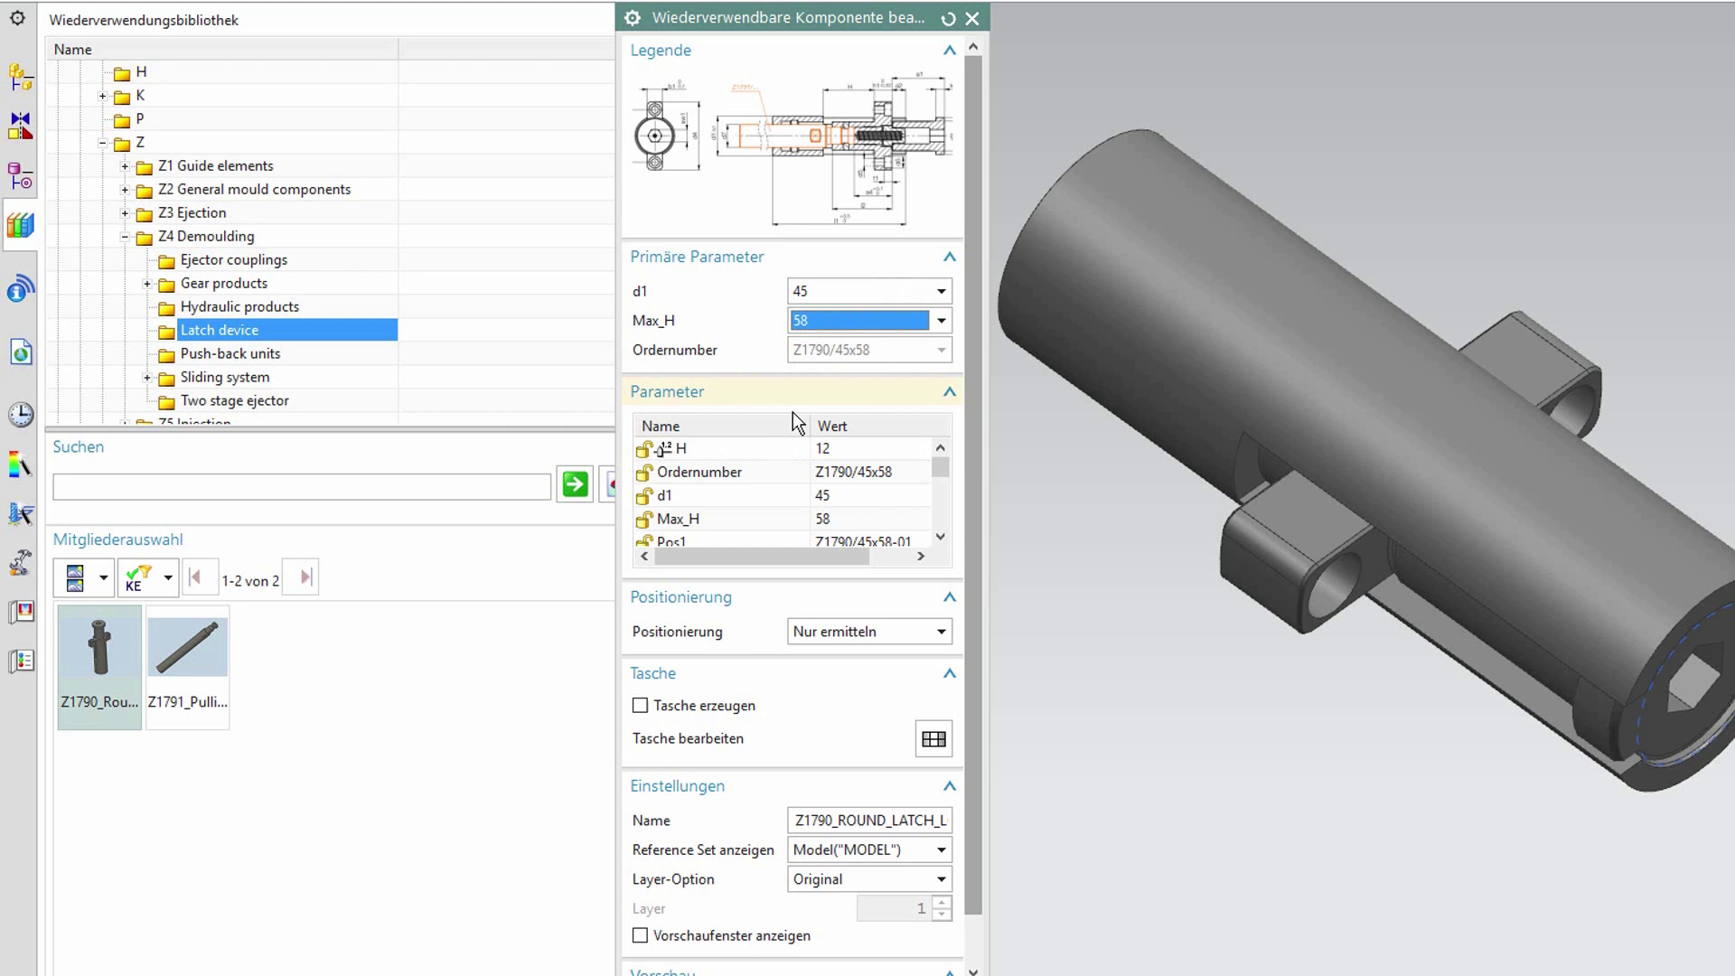
left_click(850, 450)
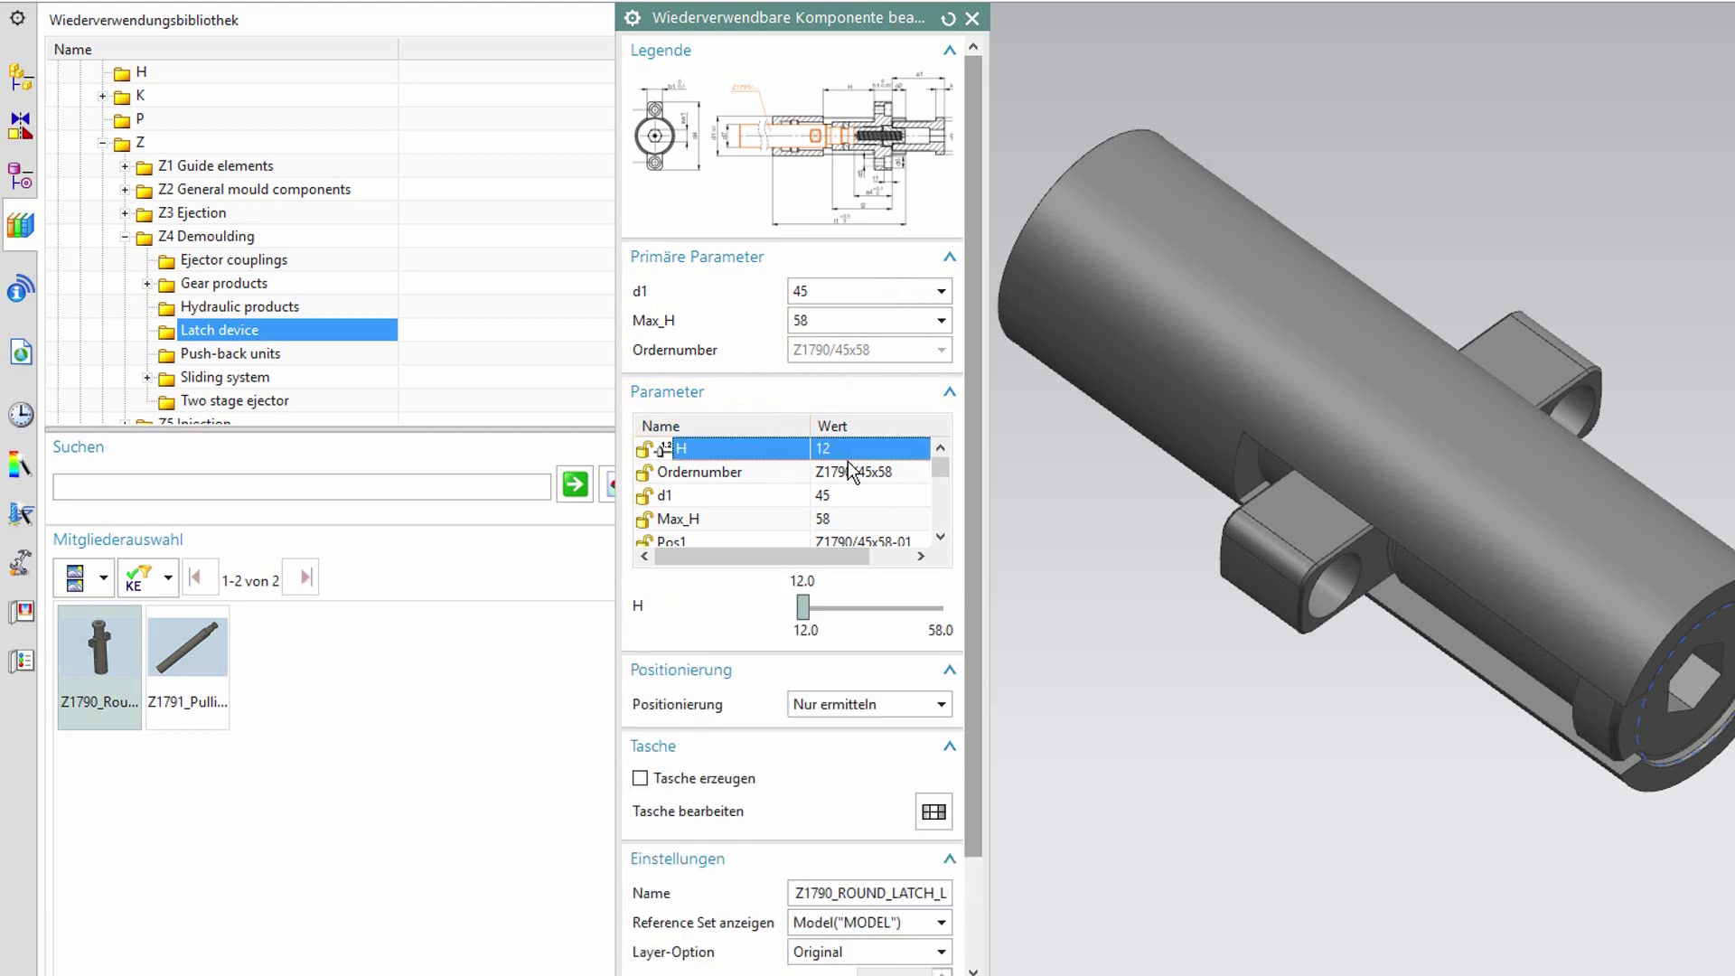
left_click_drag(816, 611, 871, 606)
left_click(855, 448)
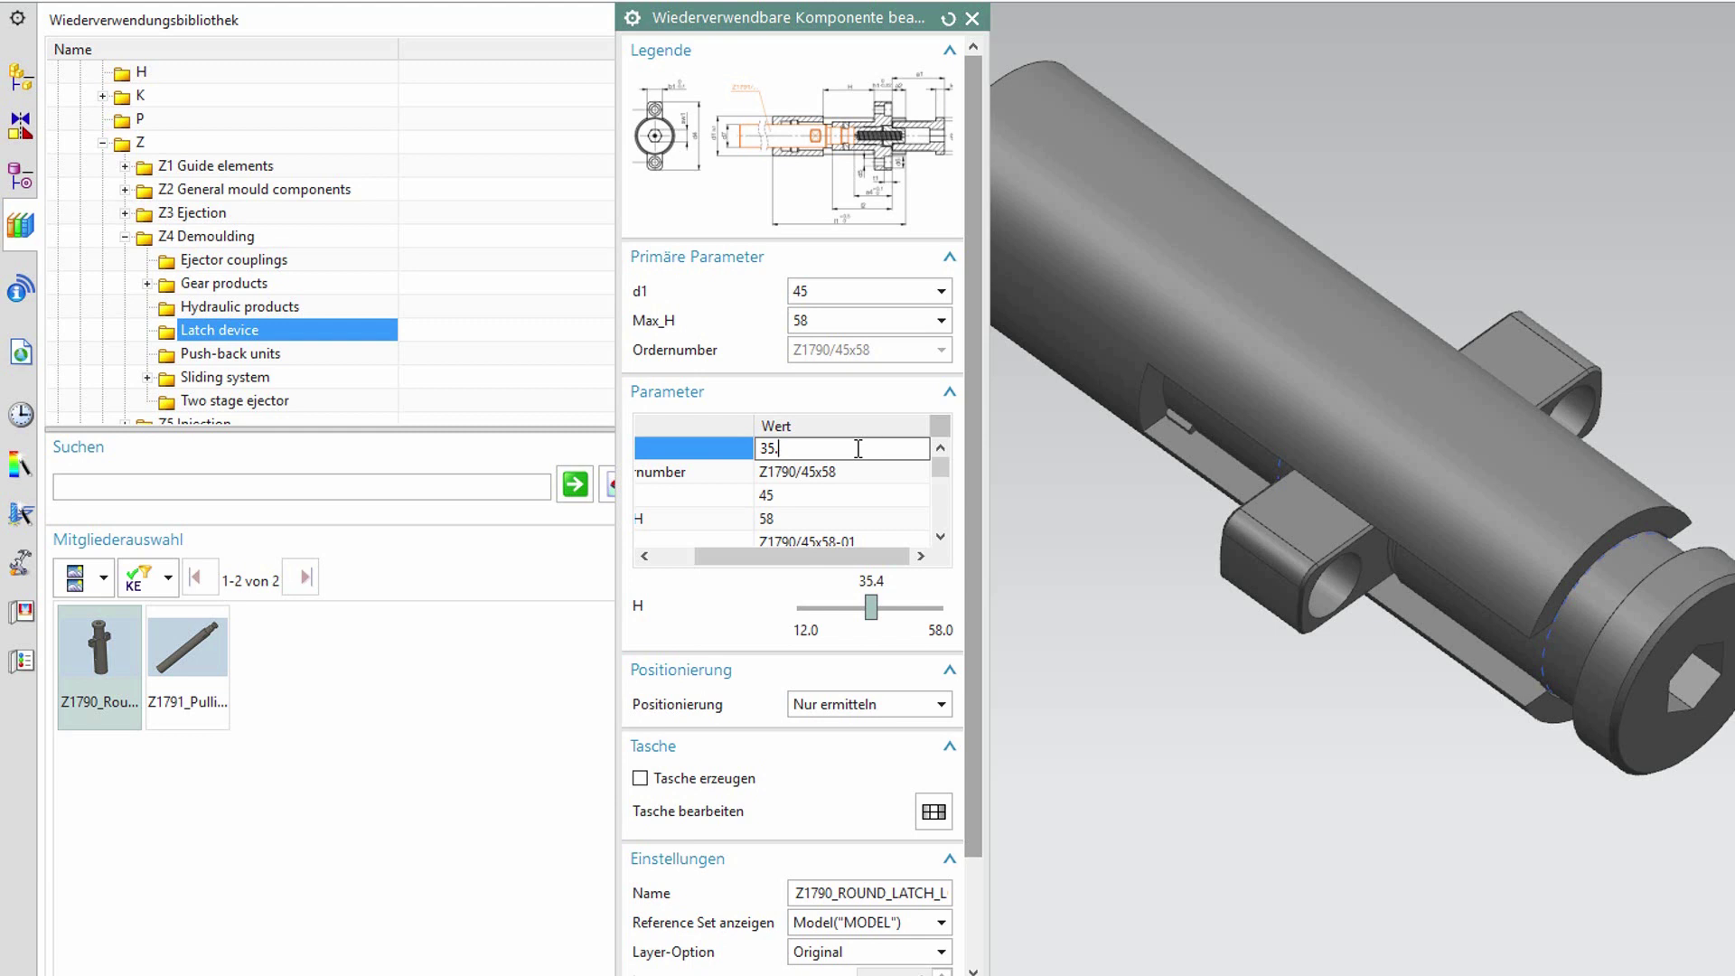
key("Return")
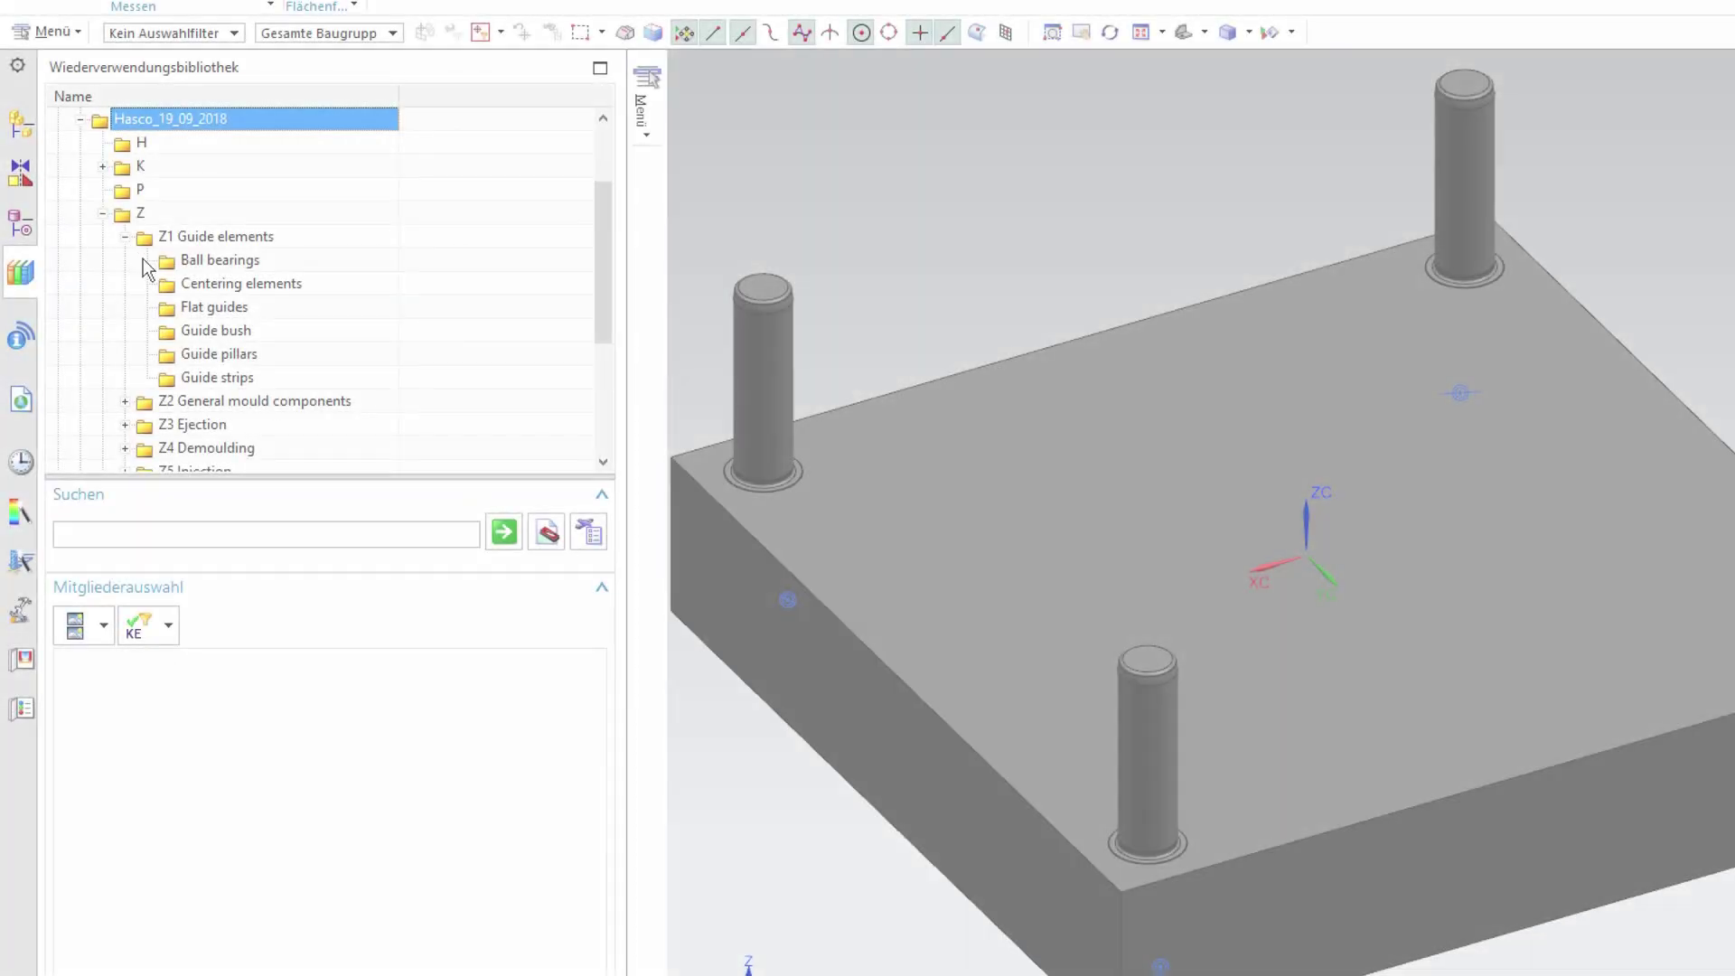
Place a Z071 square guide bar on the plate with b1 50, type 2, positioned by constraints.
left_click(194, 284)
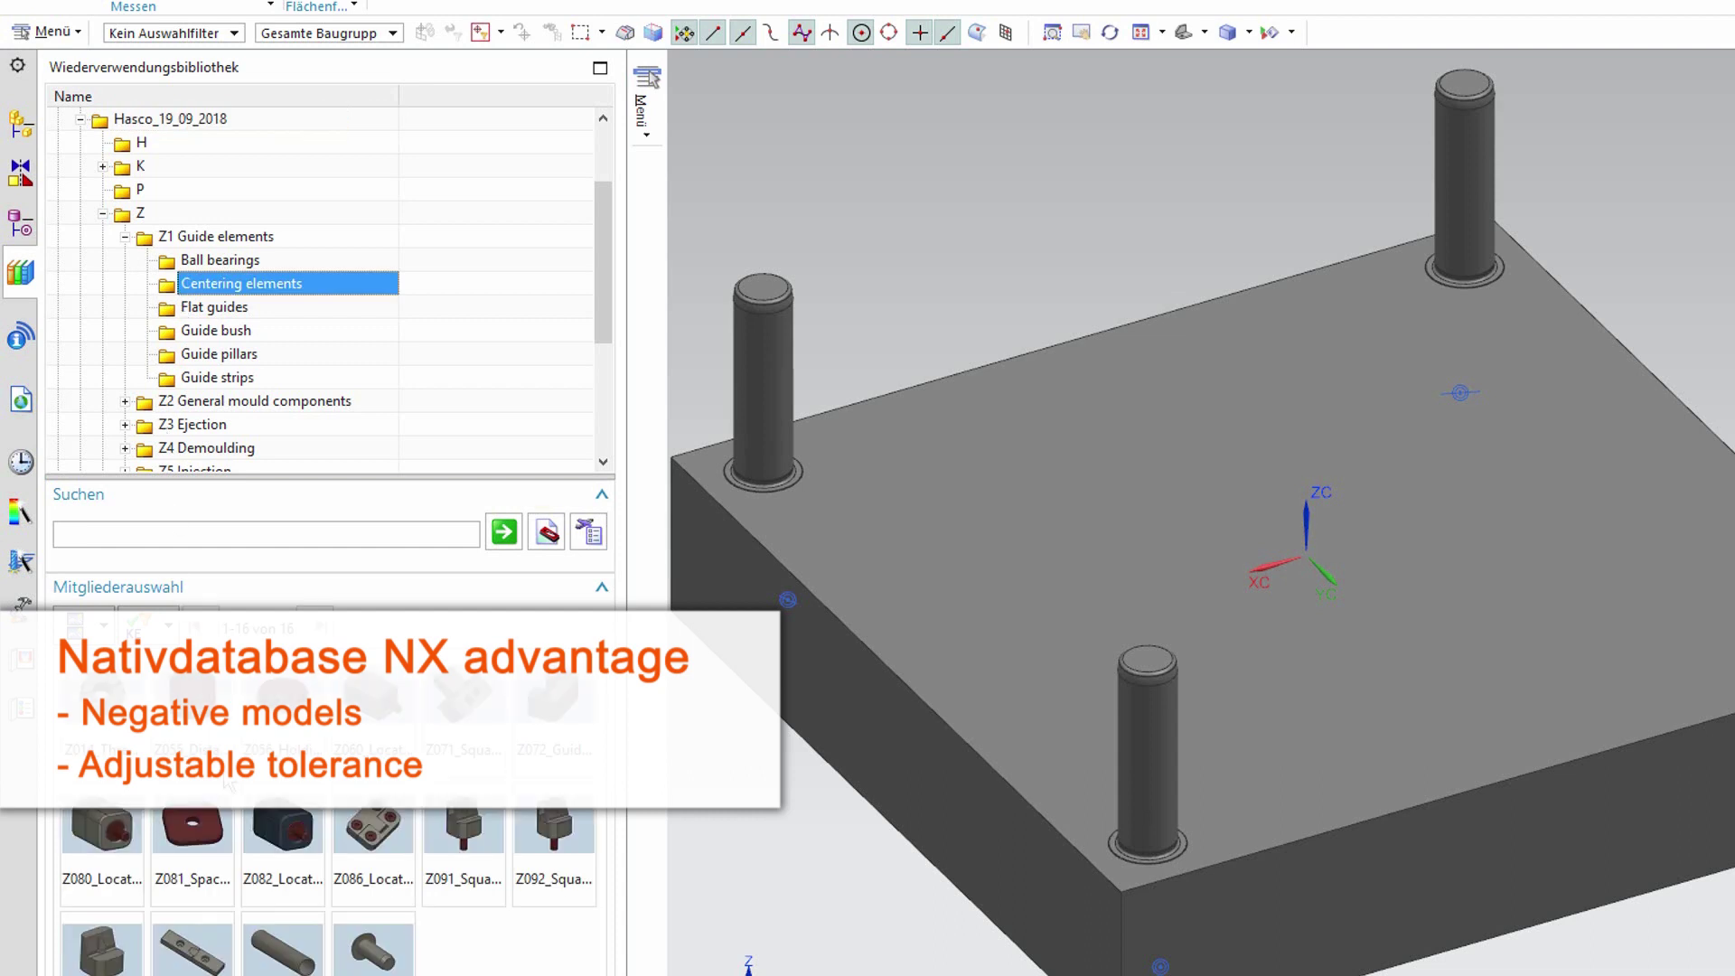
left_click_drag(455, 744, 1496, 828)
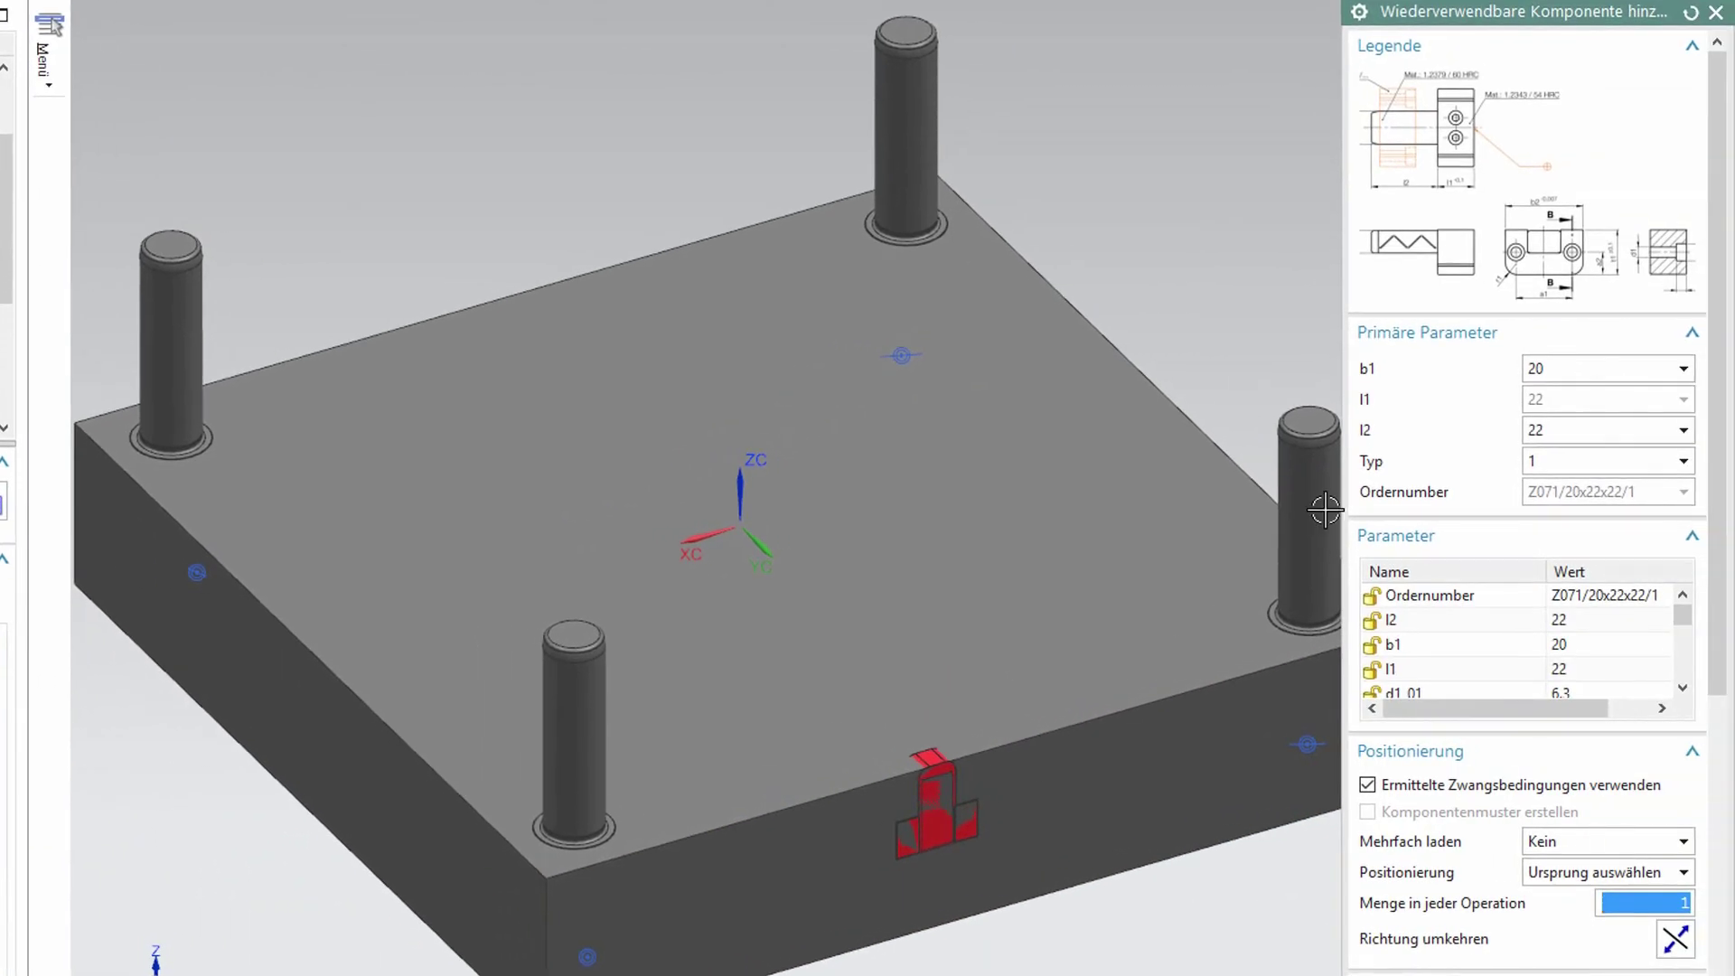
left_click(1551, 362)
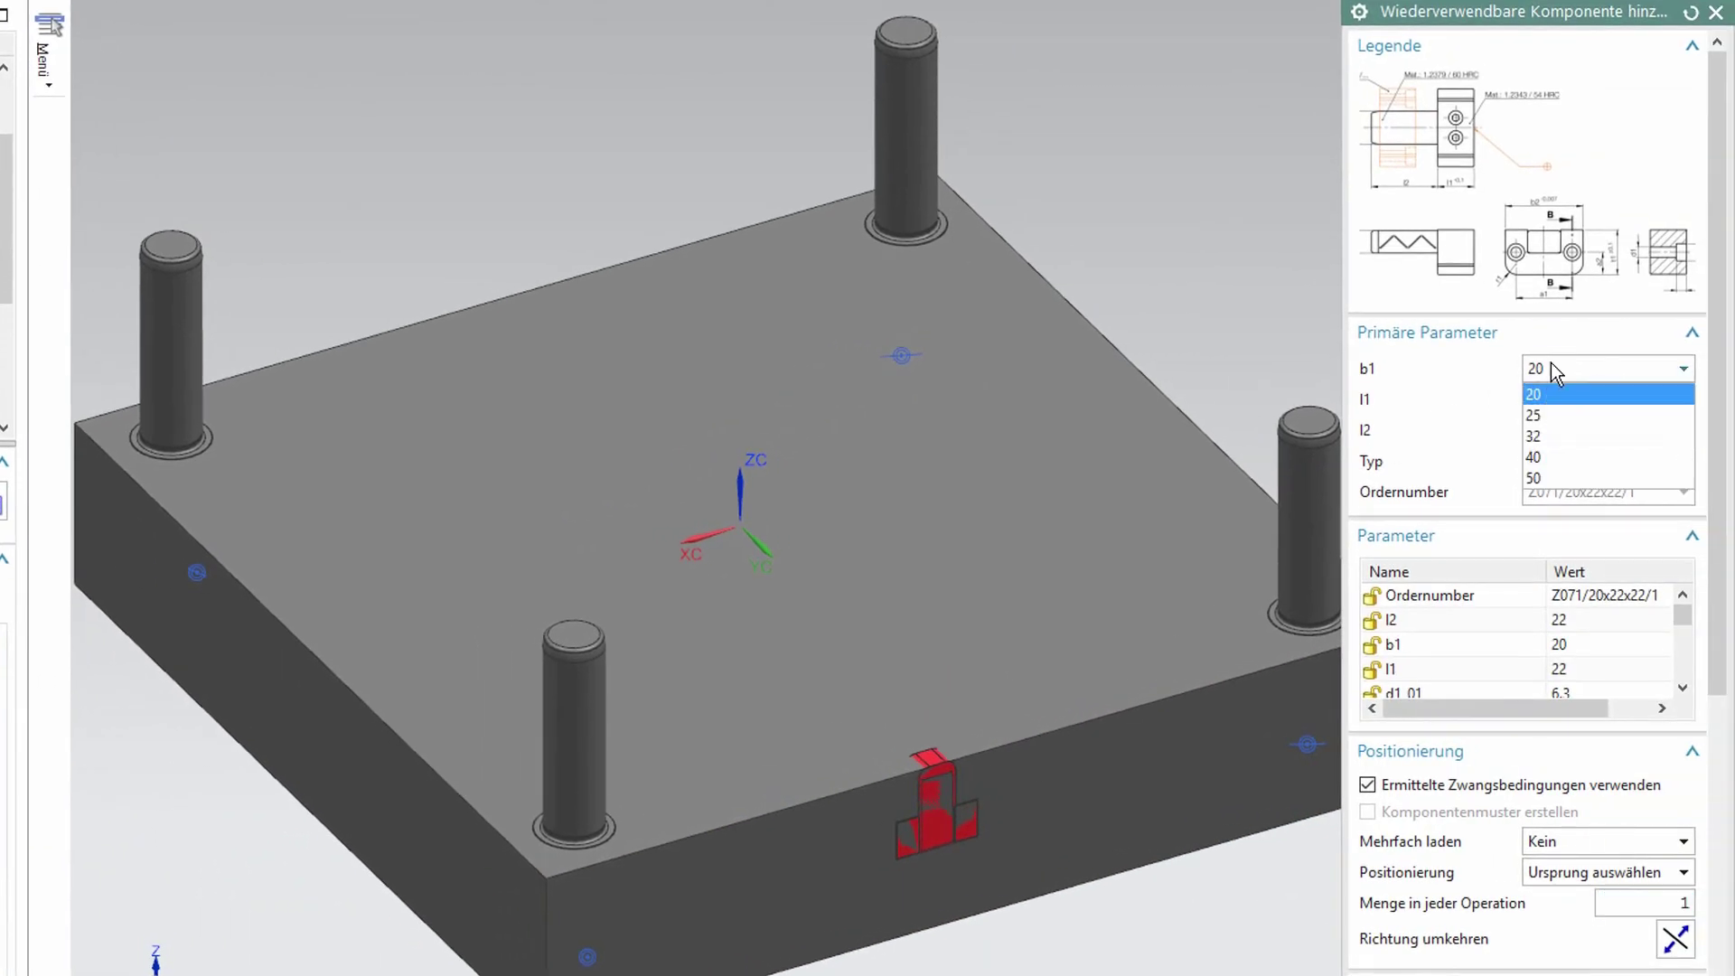
left_click(1554, 476)
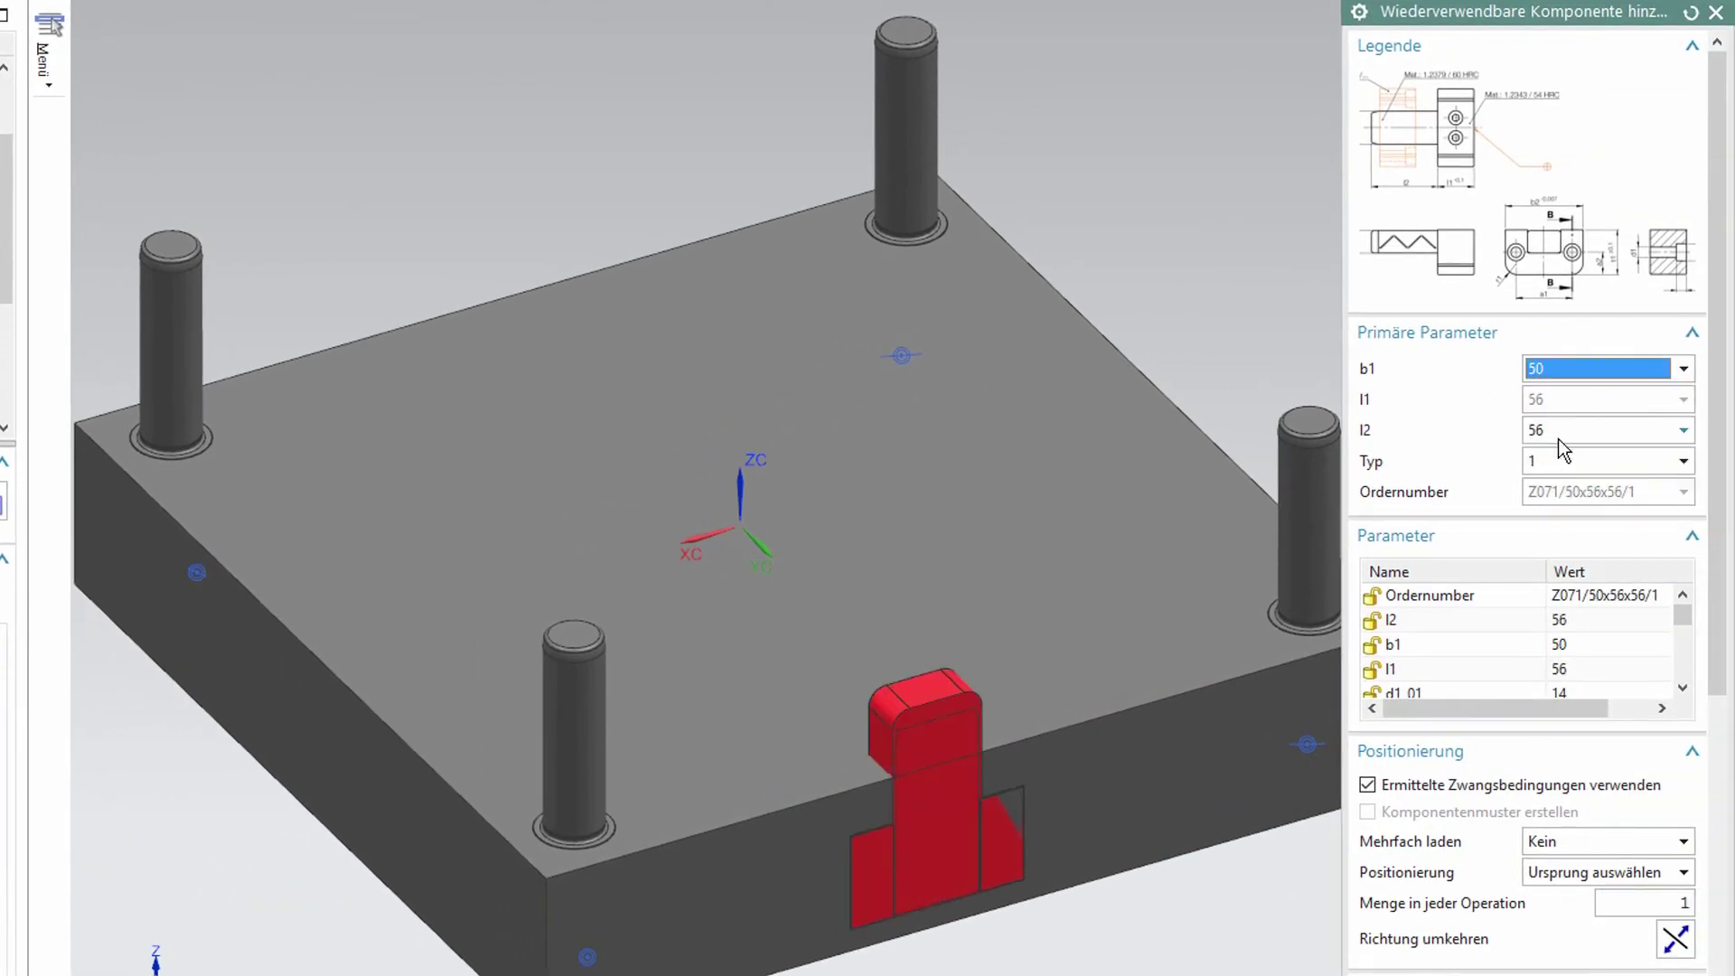
left_click(1558, 457)
left_click(1547, 506)
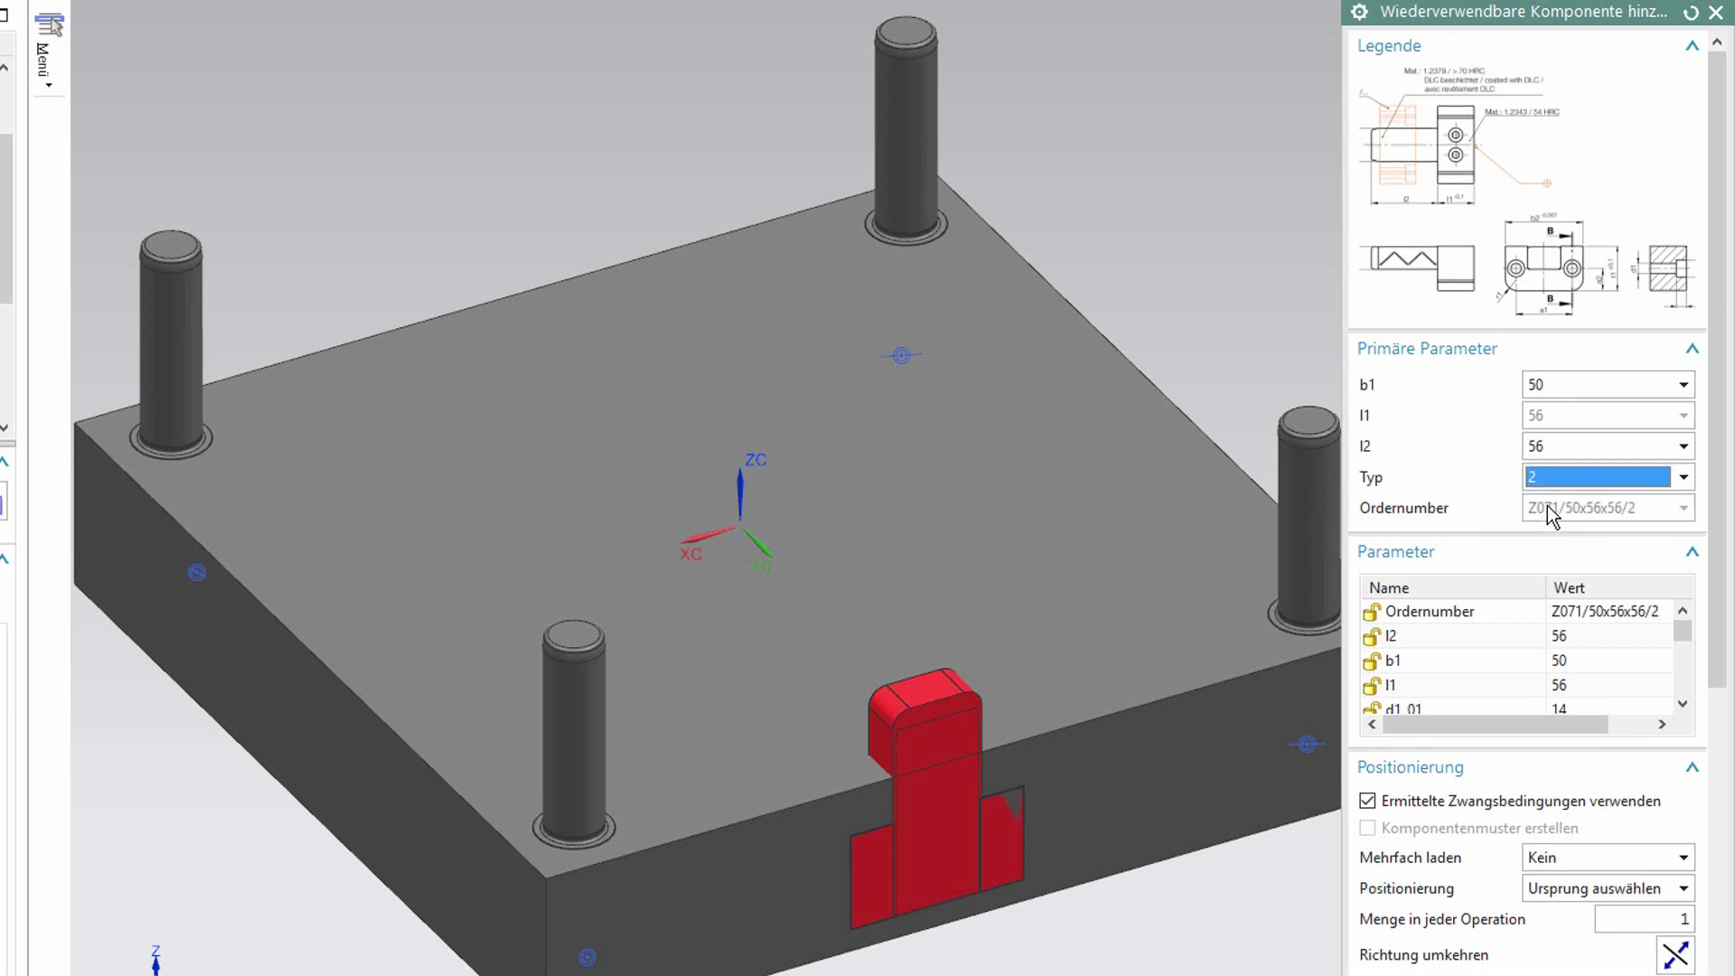
left_click(1568, 889)
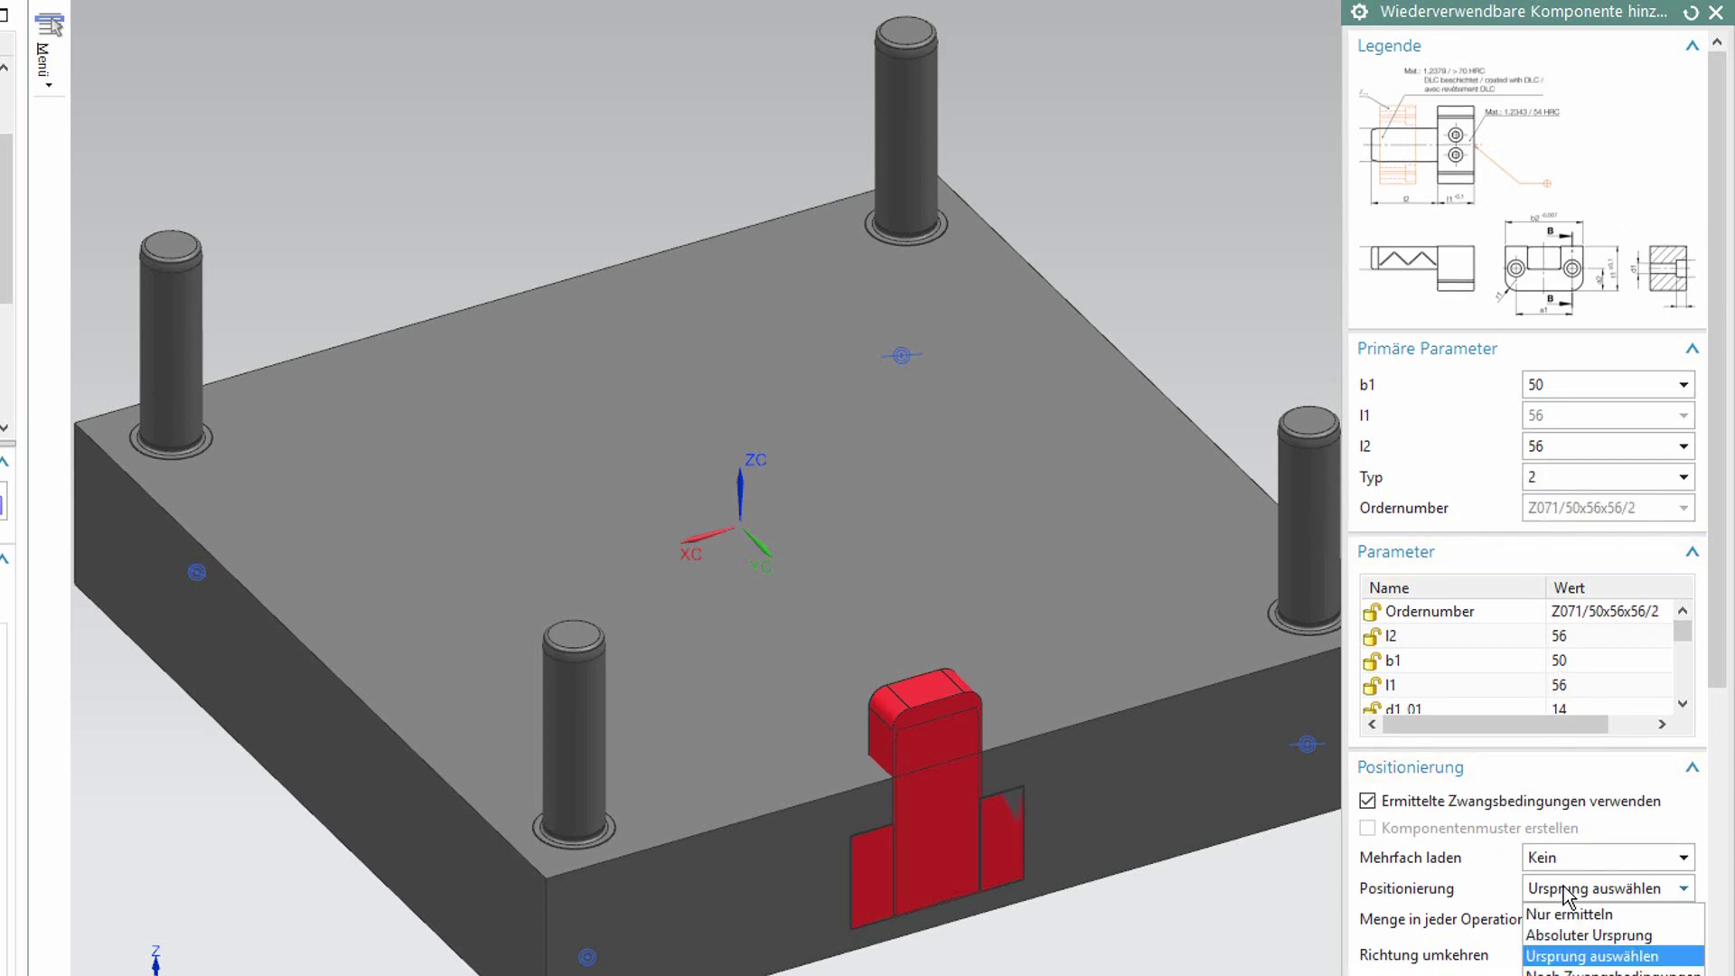
left_click(1568, 972)
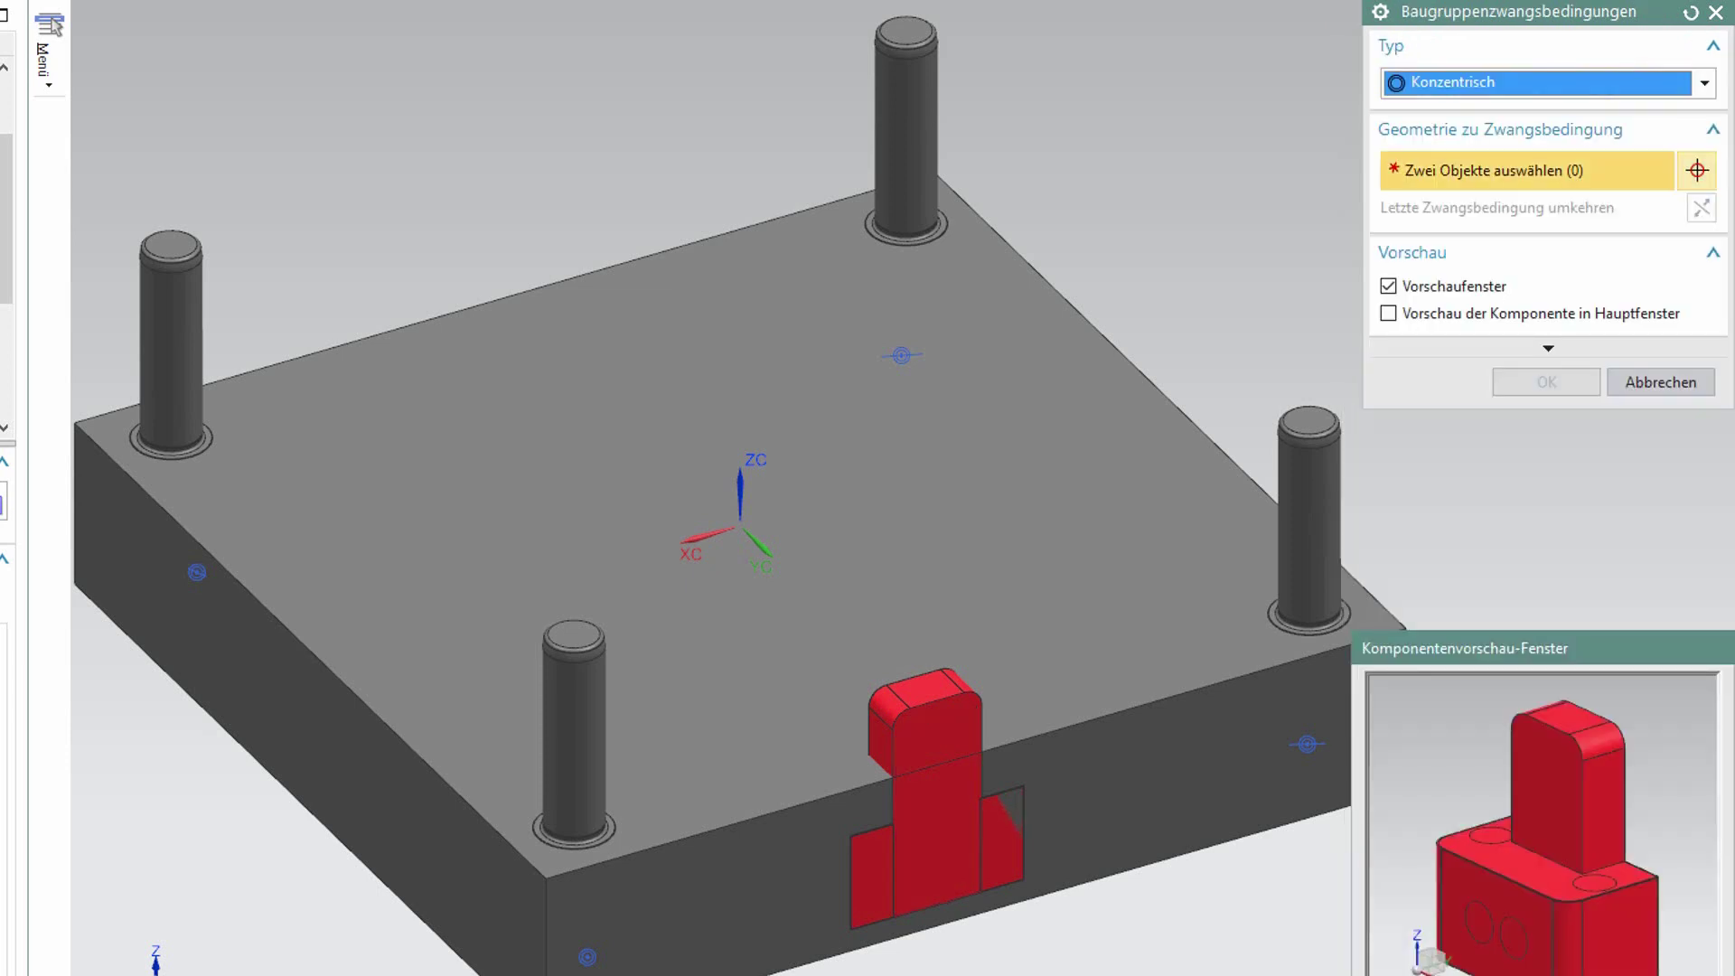
Touch/align the guide bar faces against the plate, reversing the bar's orientation.
left_click(1582, 82)
left_click(1482, 113)
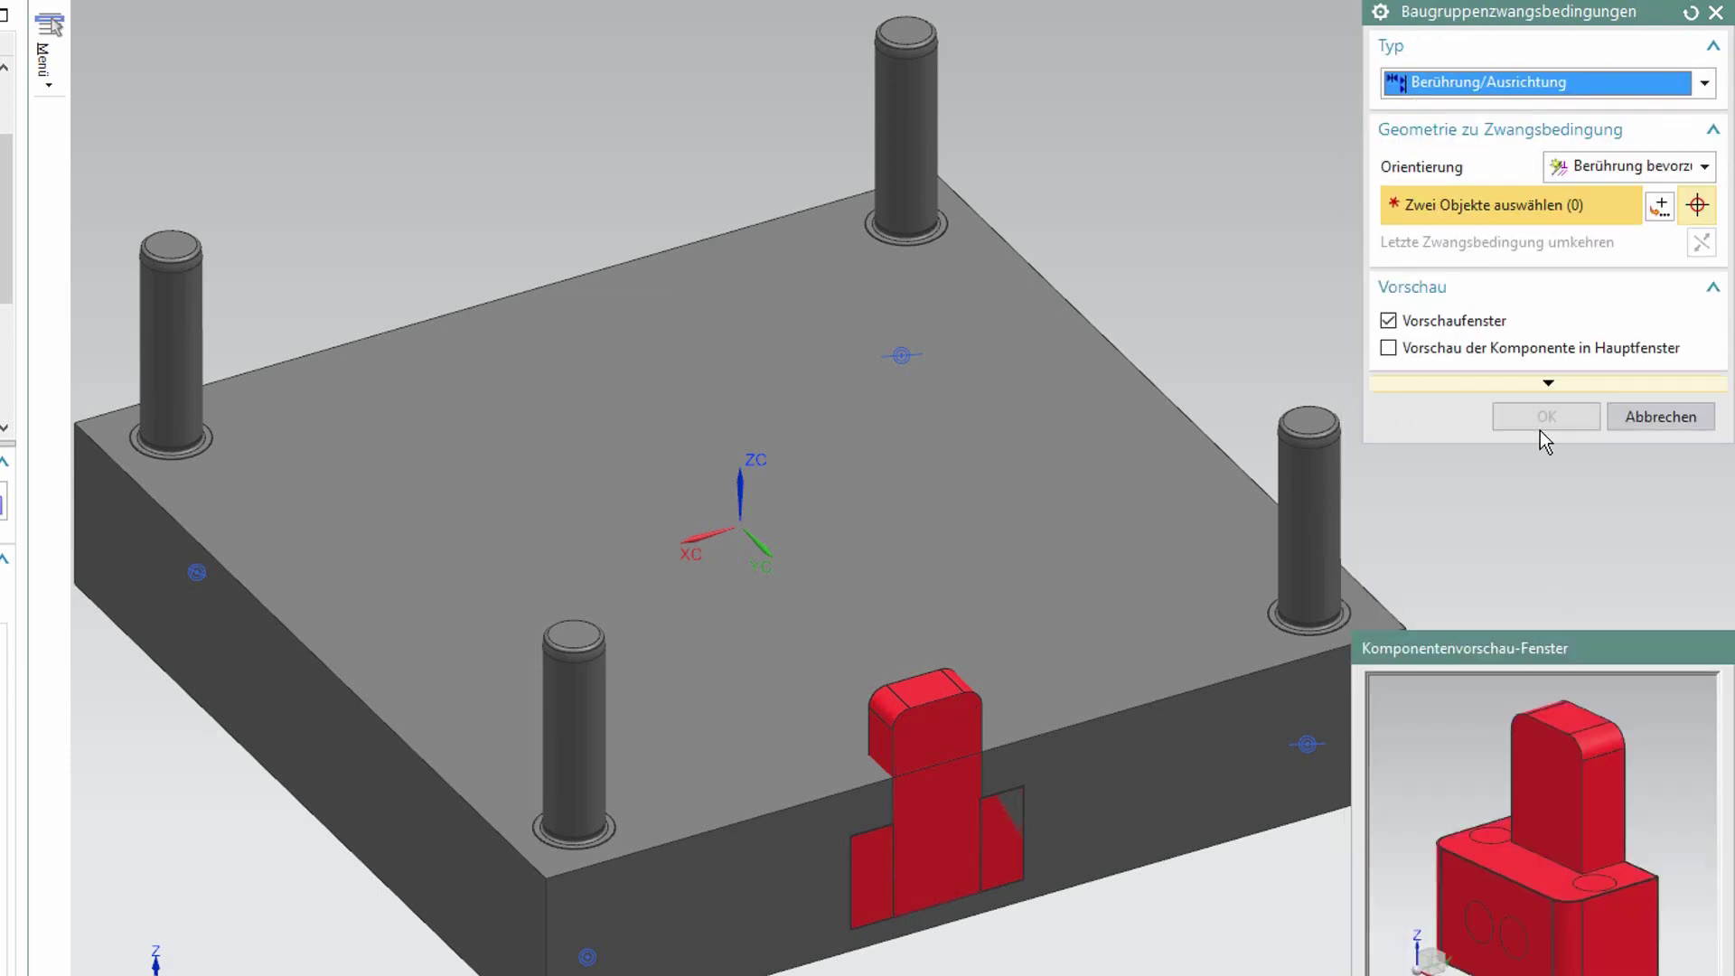
left_click(1530, 860)
left_click(1055, 666)
left_click(1703, 242)
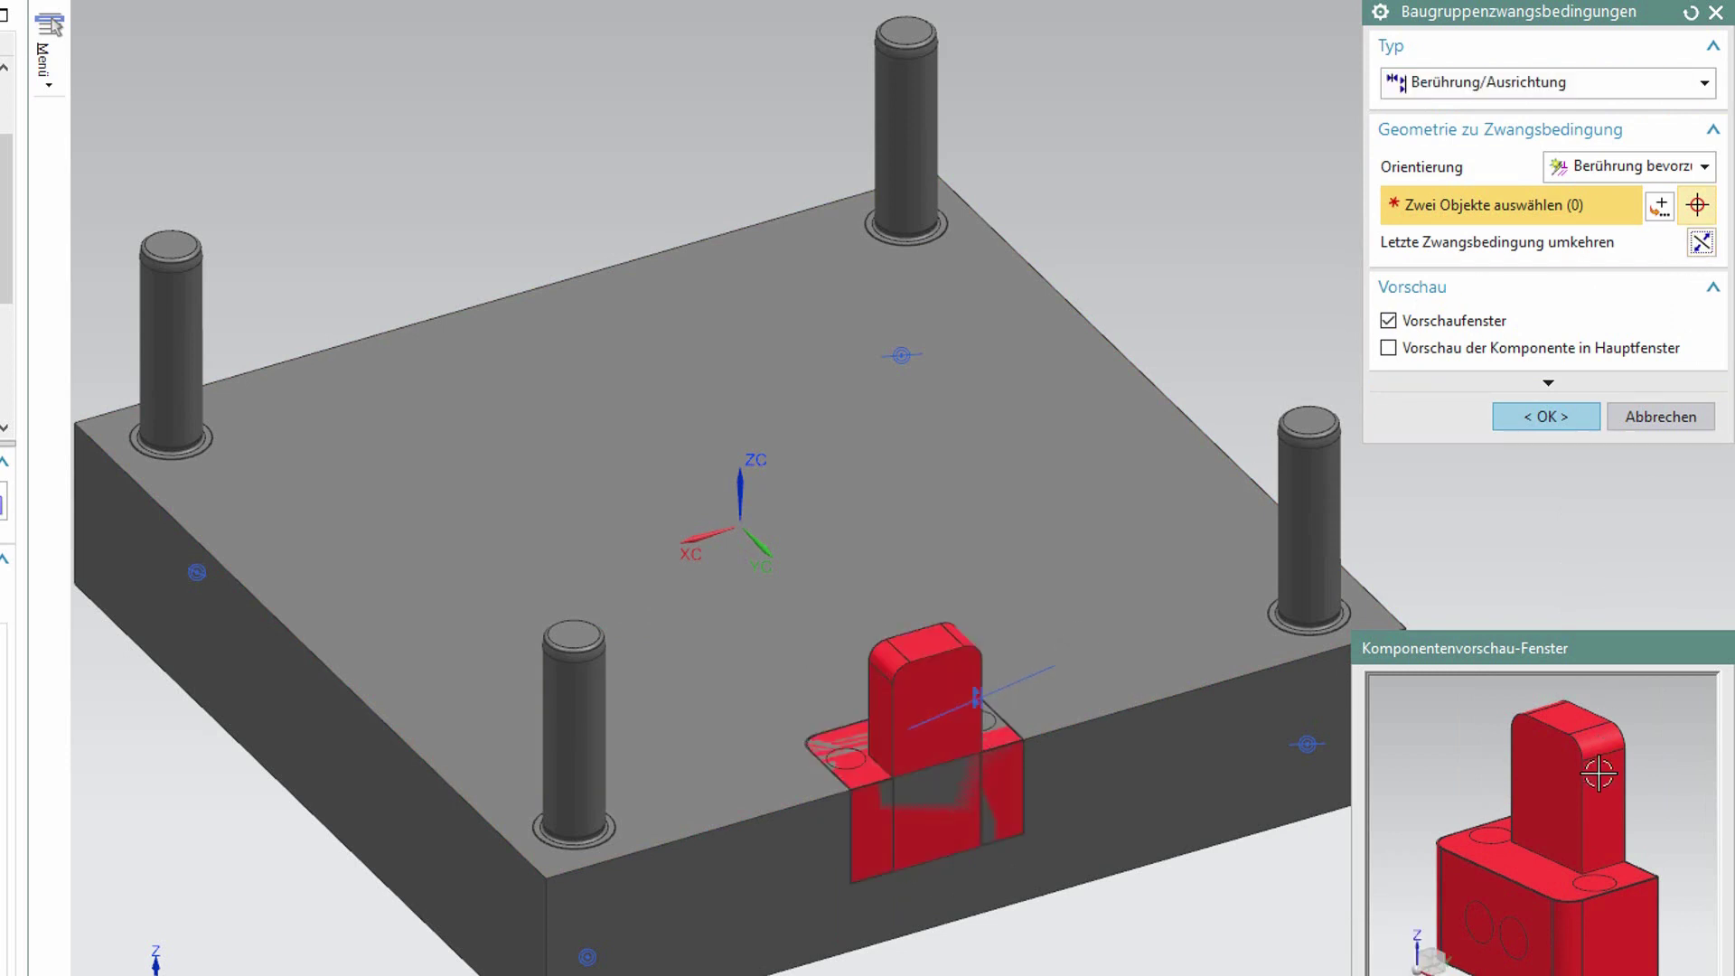
left_click(1541, 913)
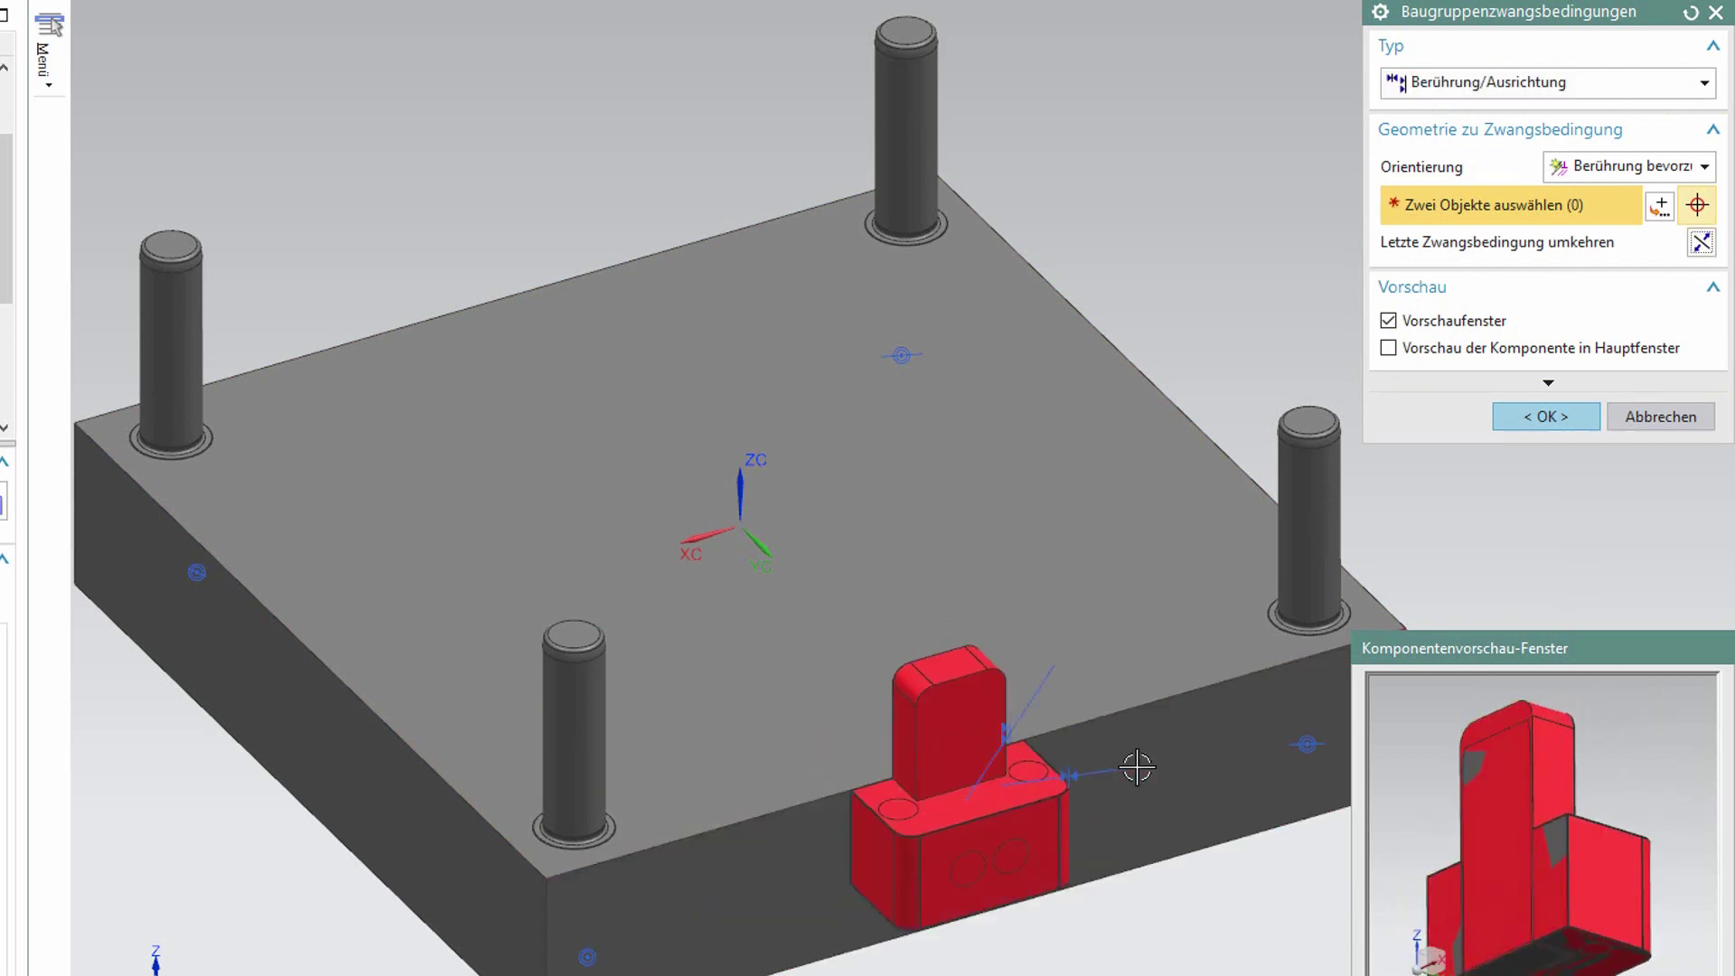
left_click(1707, 233)
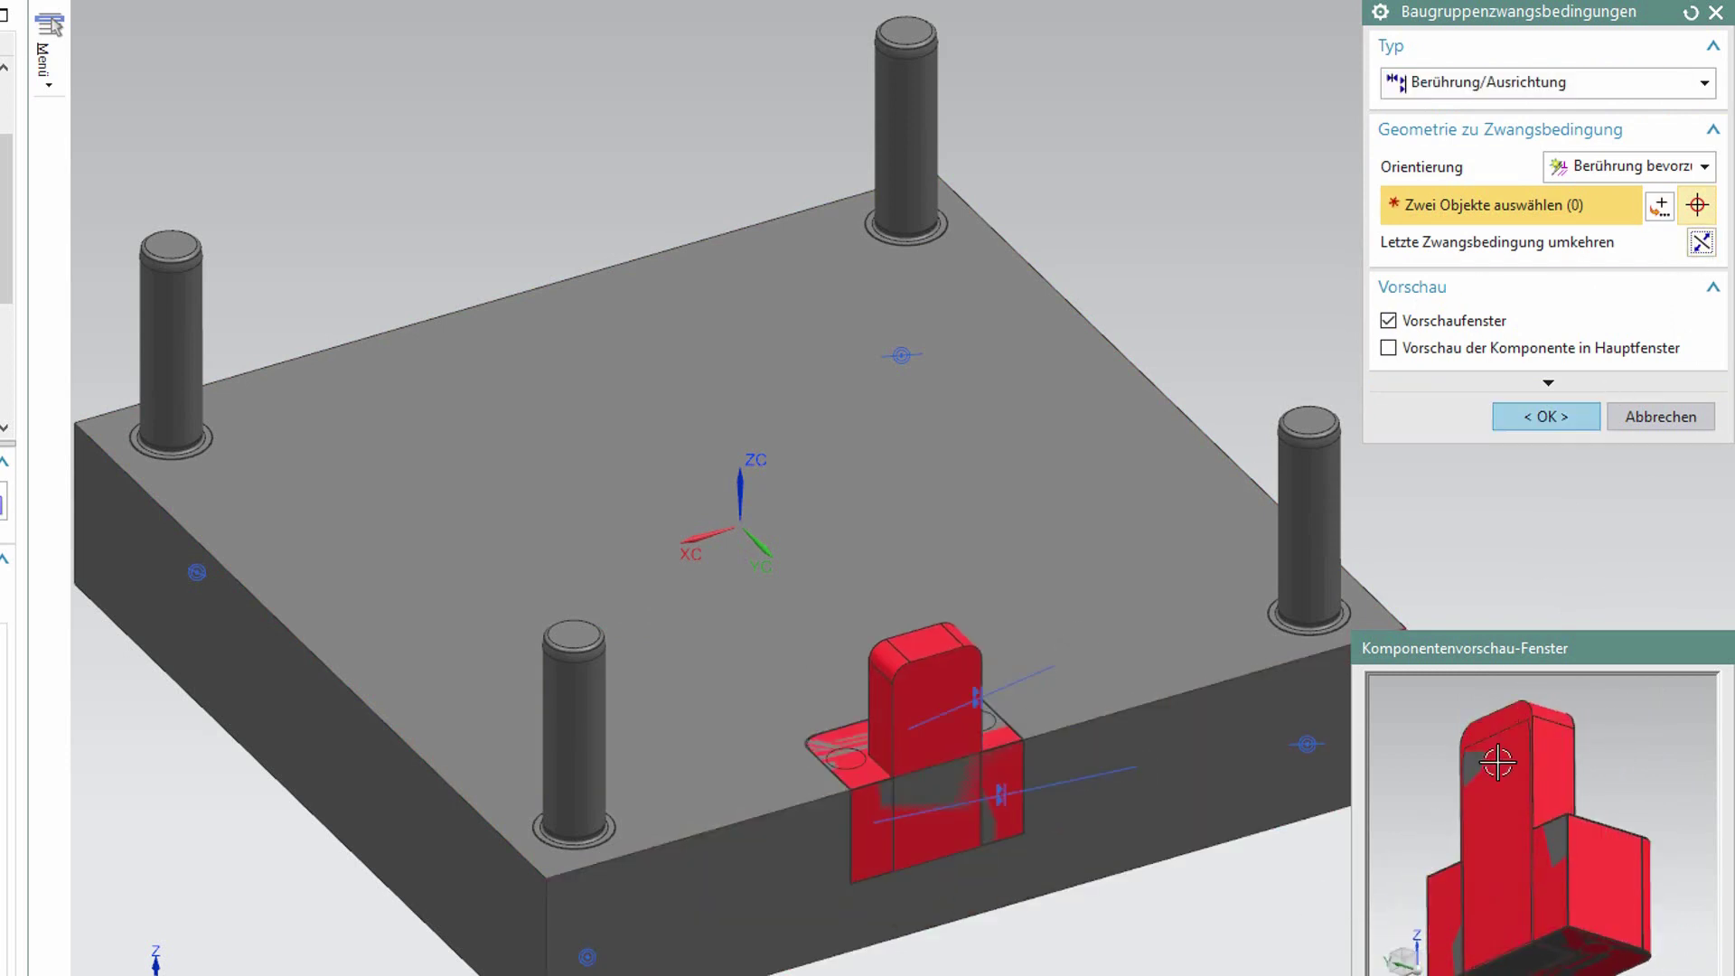
Fix the guide bar 200 mm from the nearby guide pillar with a distance constraint.
left_click(1542, 82)
left_click(1510, 163)
middle_click_drag(1221, 407, 1019, 549)
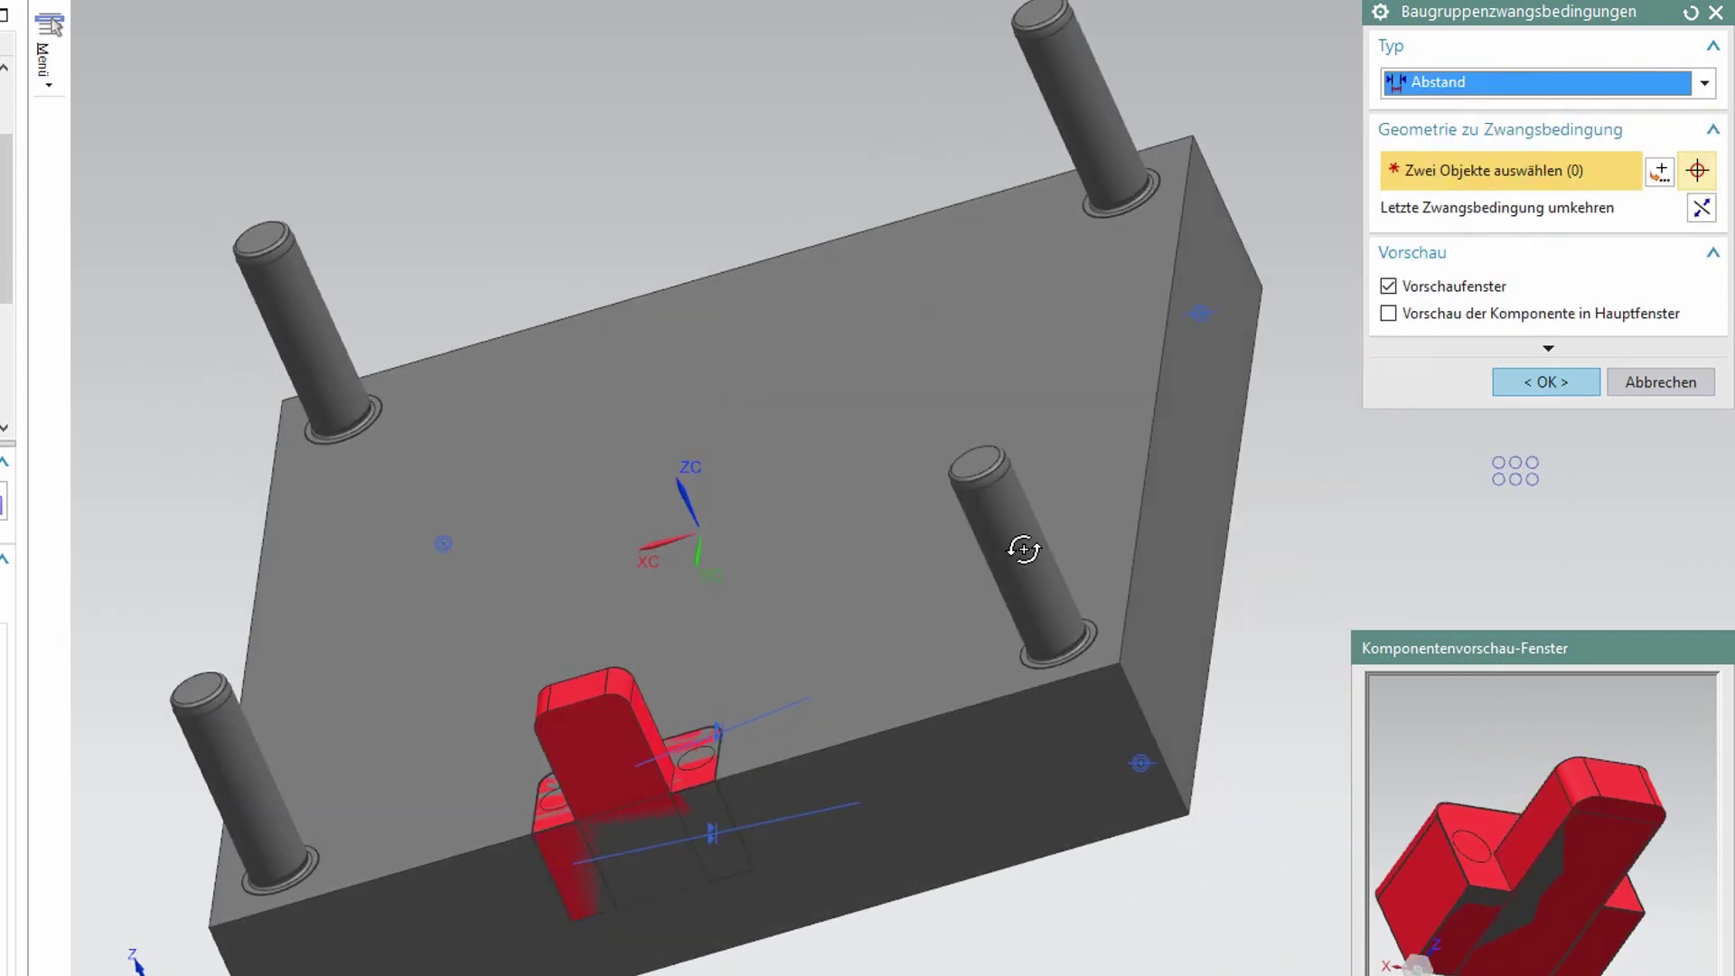
left_click(650, 726)
left_click(1162, 660)
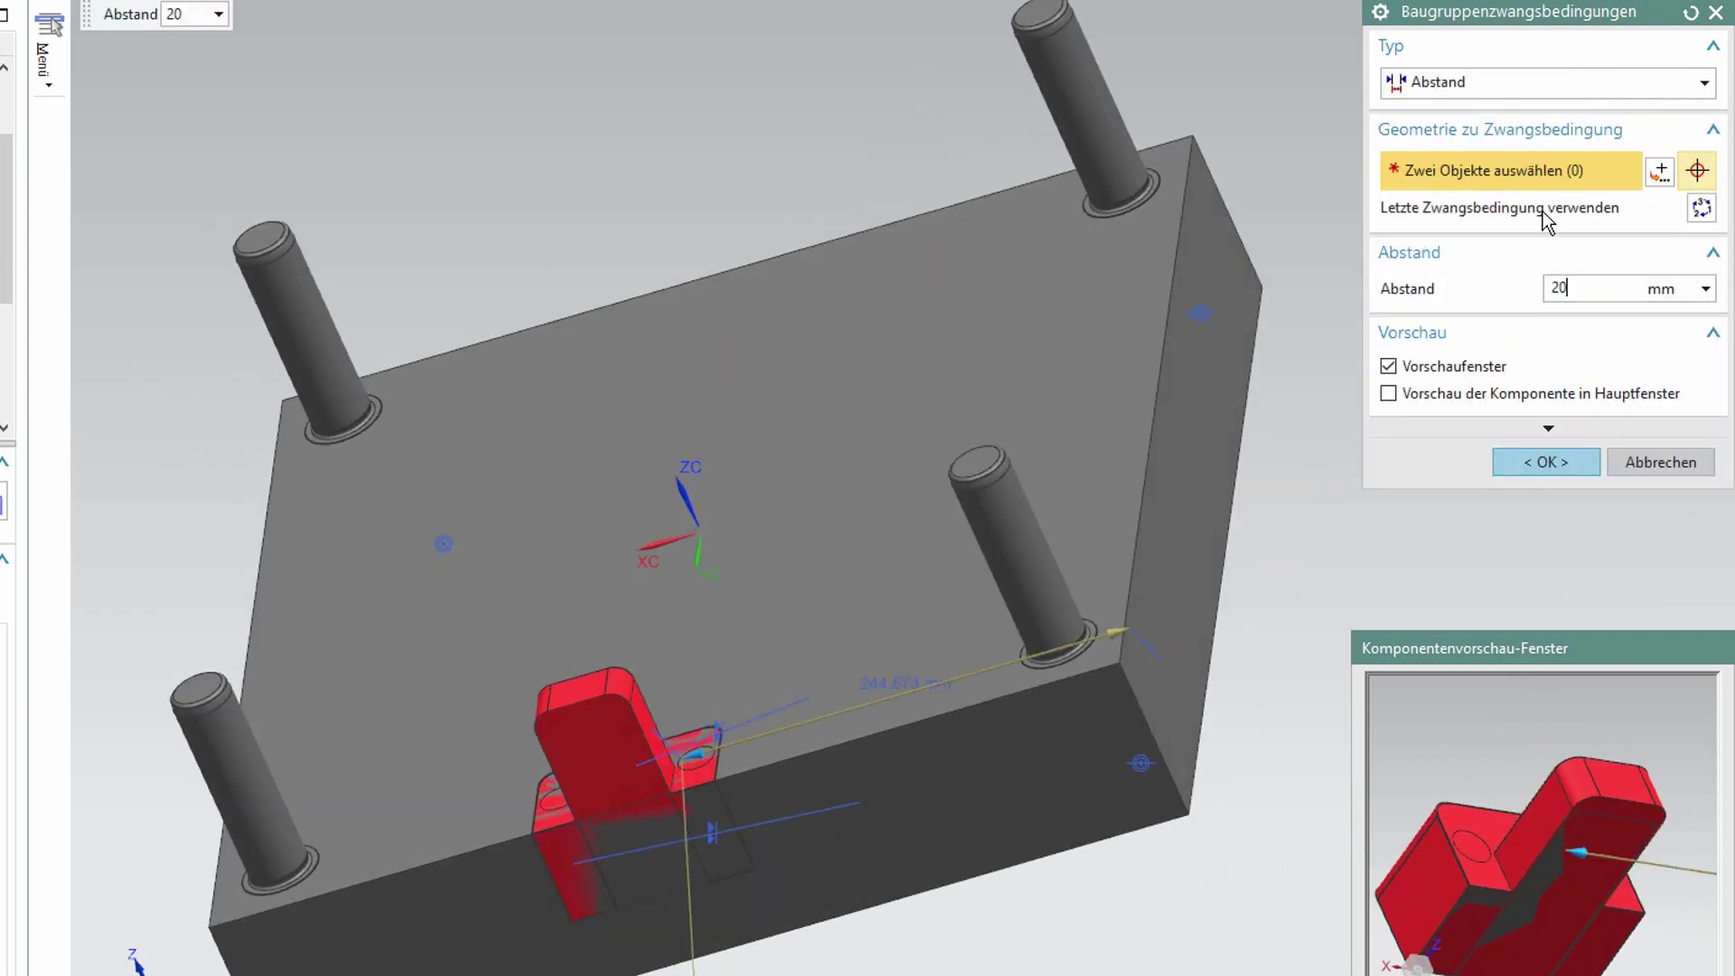
left_click(1553, 464)
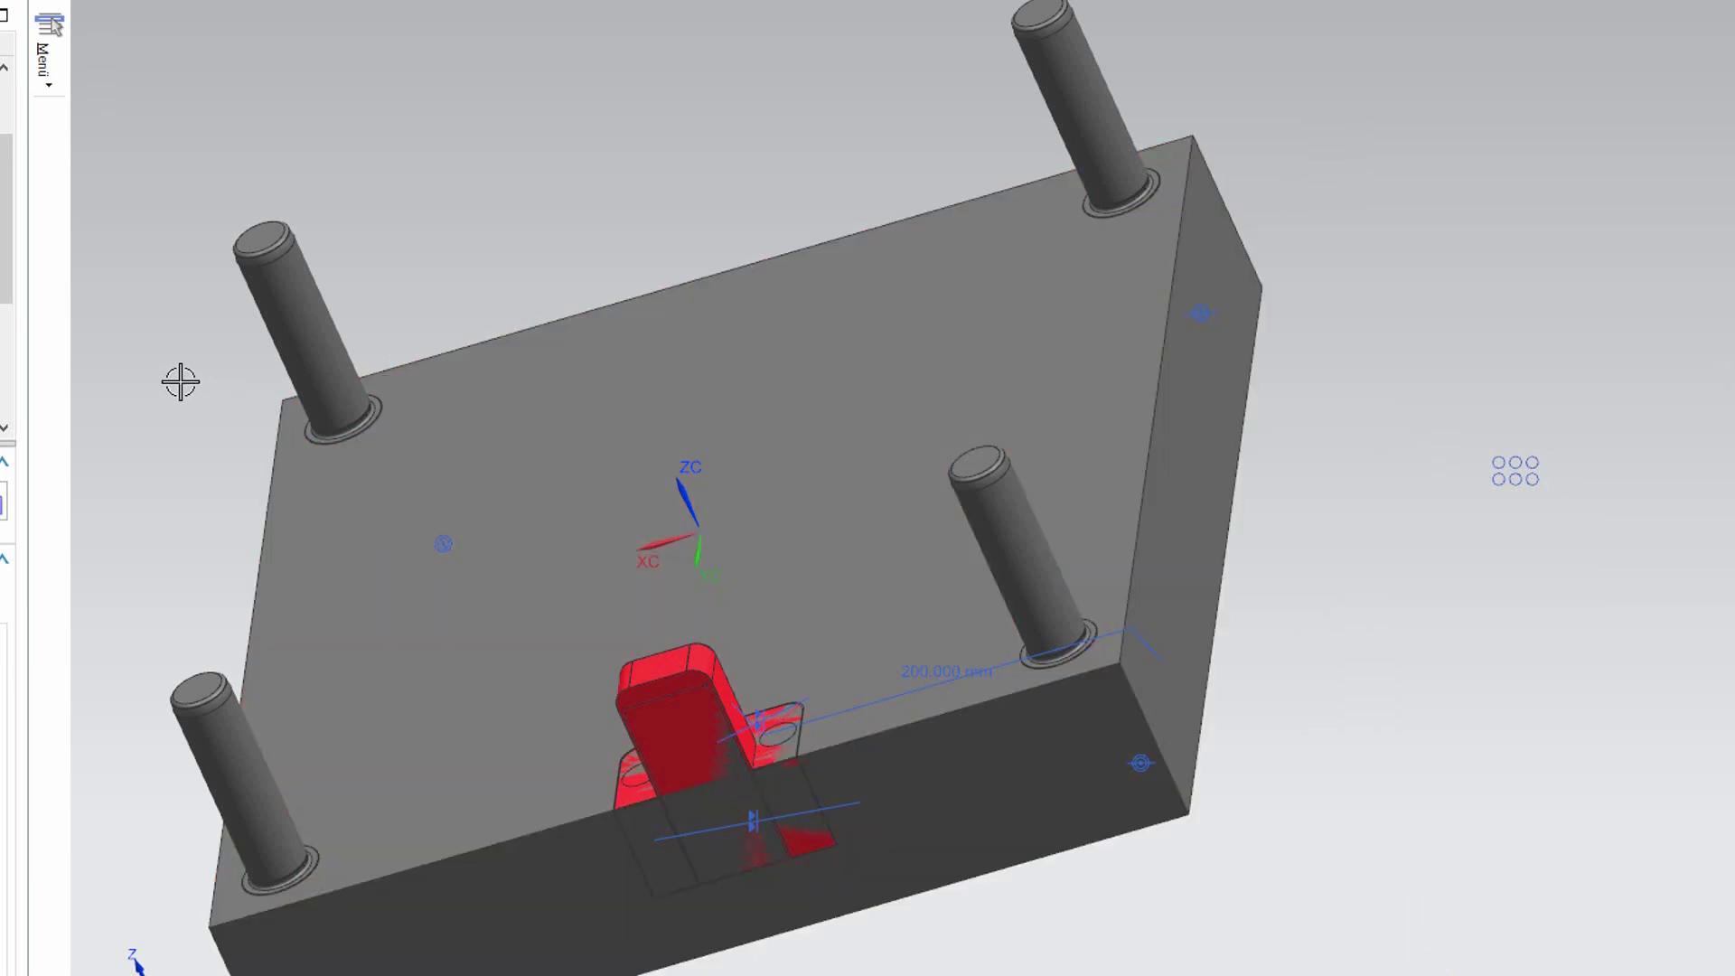
Enable pocket creation on the Z071 guide bar, keeping the tool reference FALSE, and apply.
right_click(702, 734)
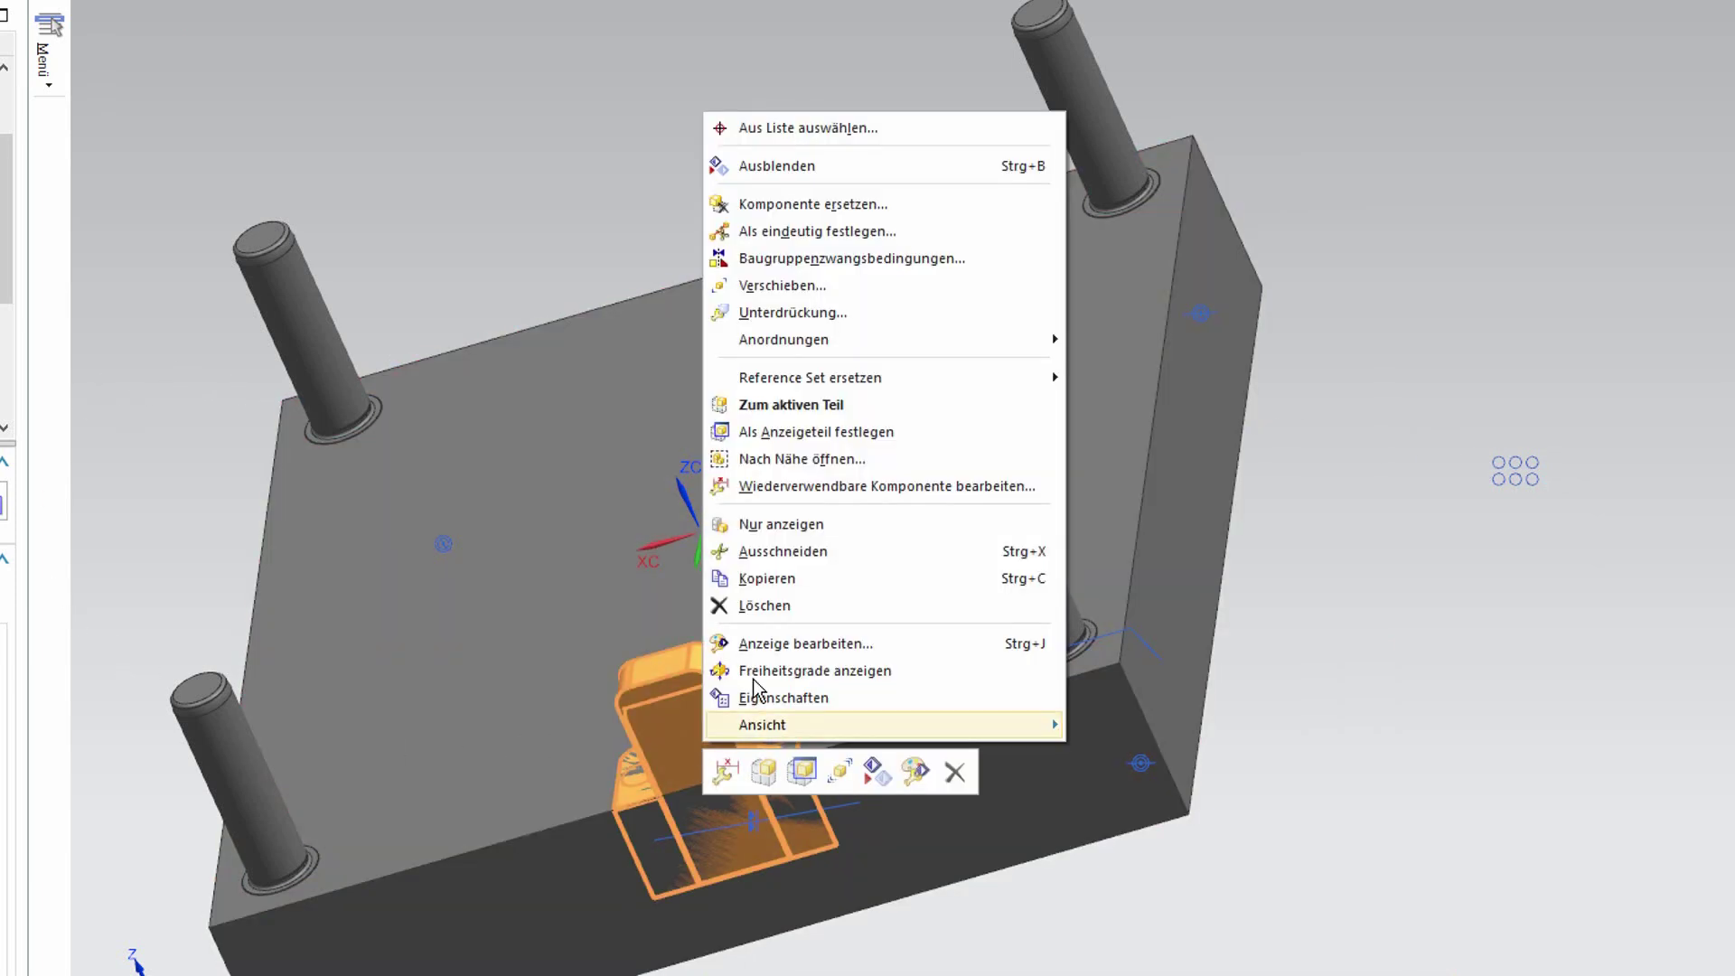
left_click(805, 492)
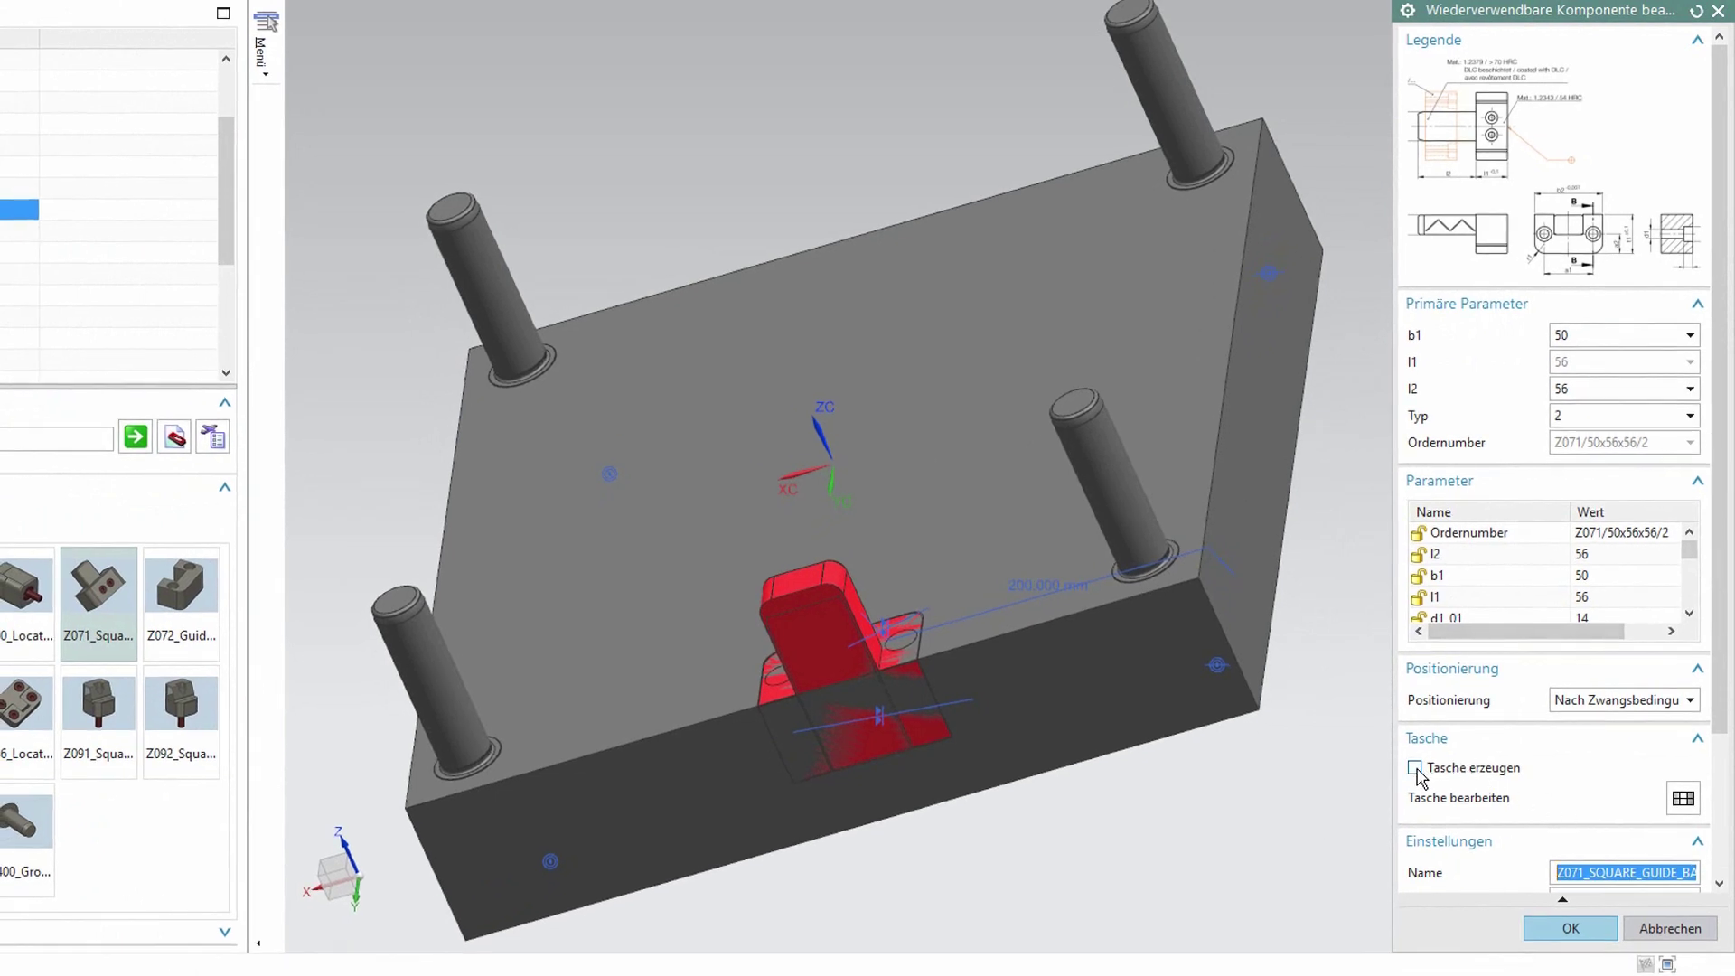
left_click(1415, 769)
left_click(1681, 801)
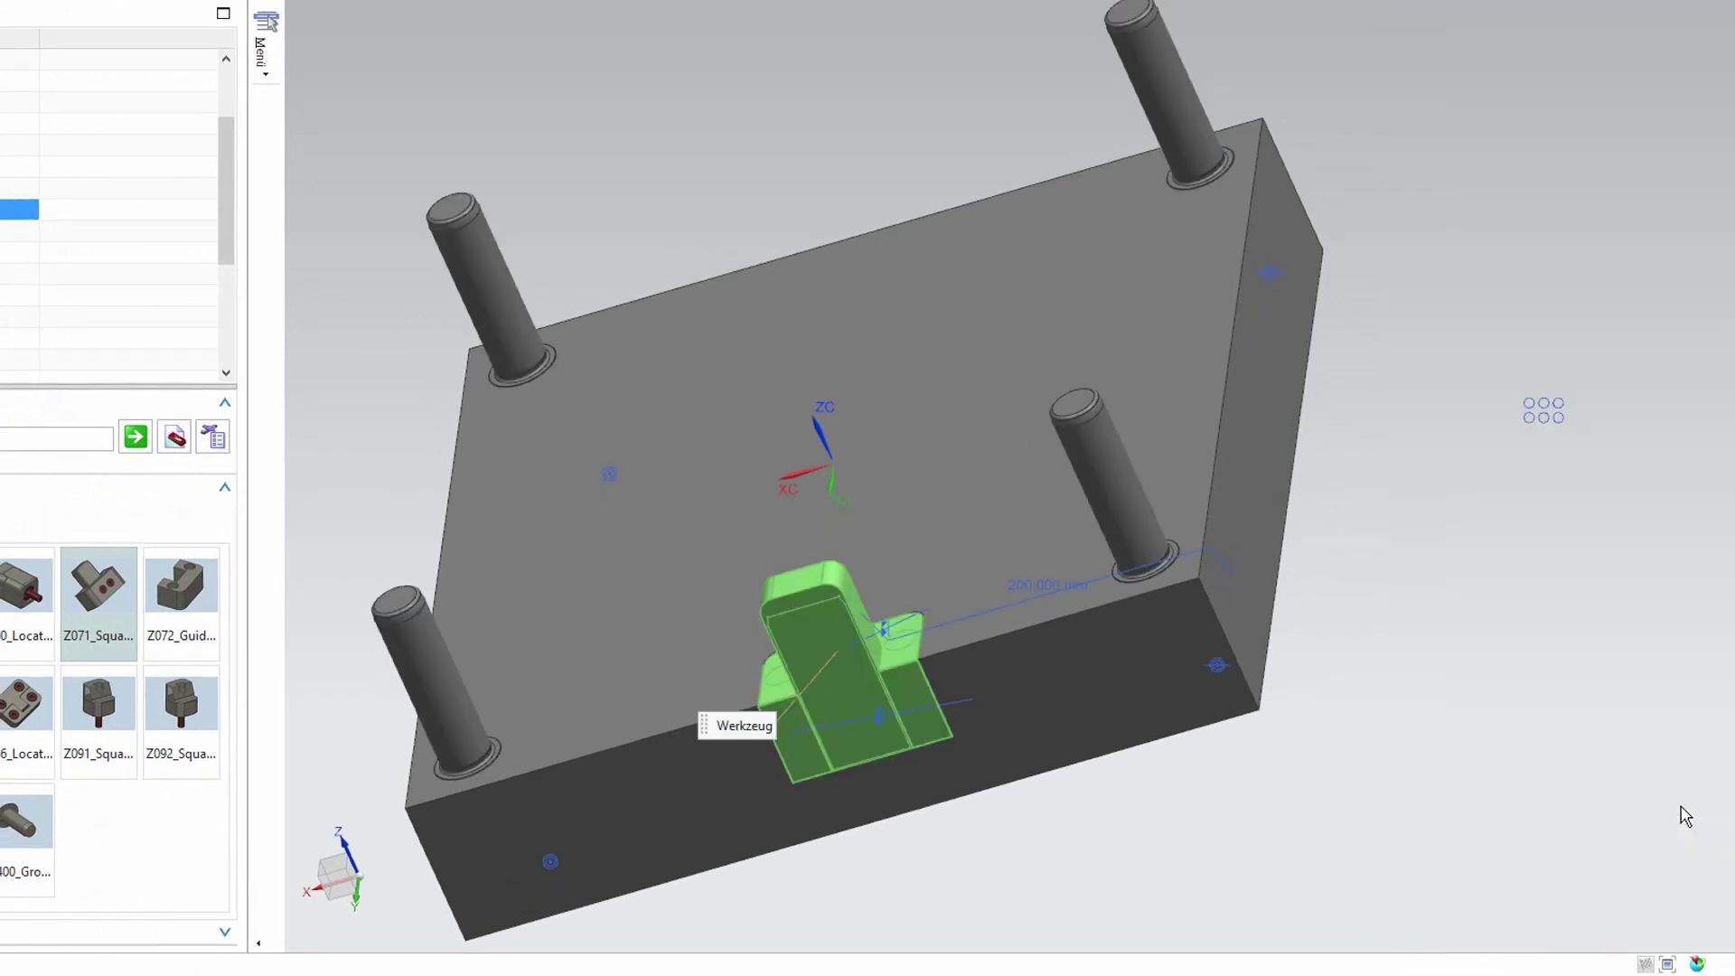
left_click(1654, 132)
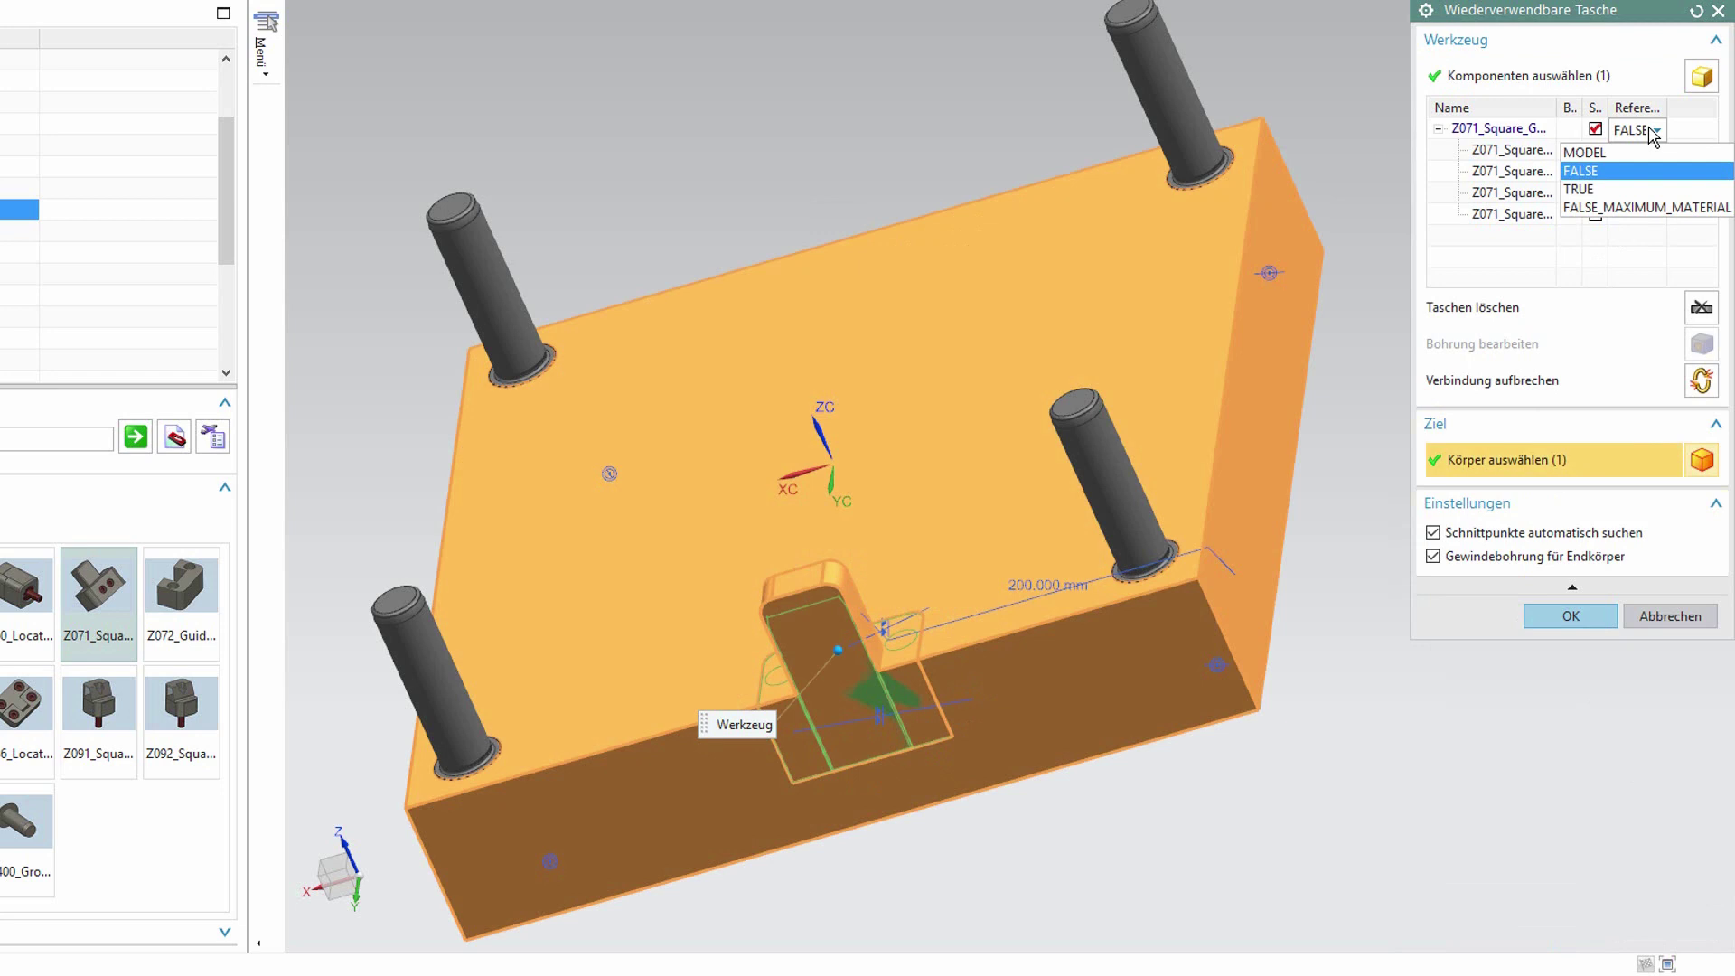
left_click(1643, 170)
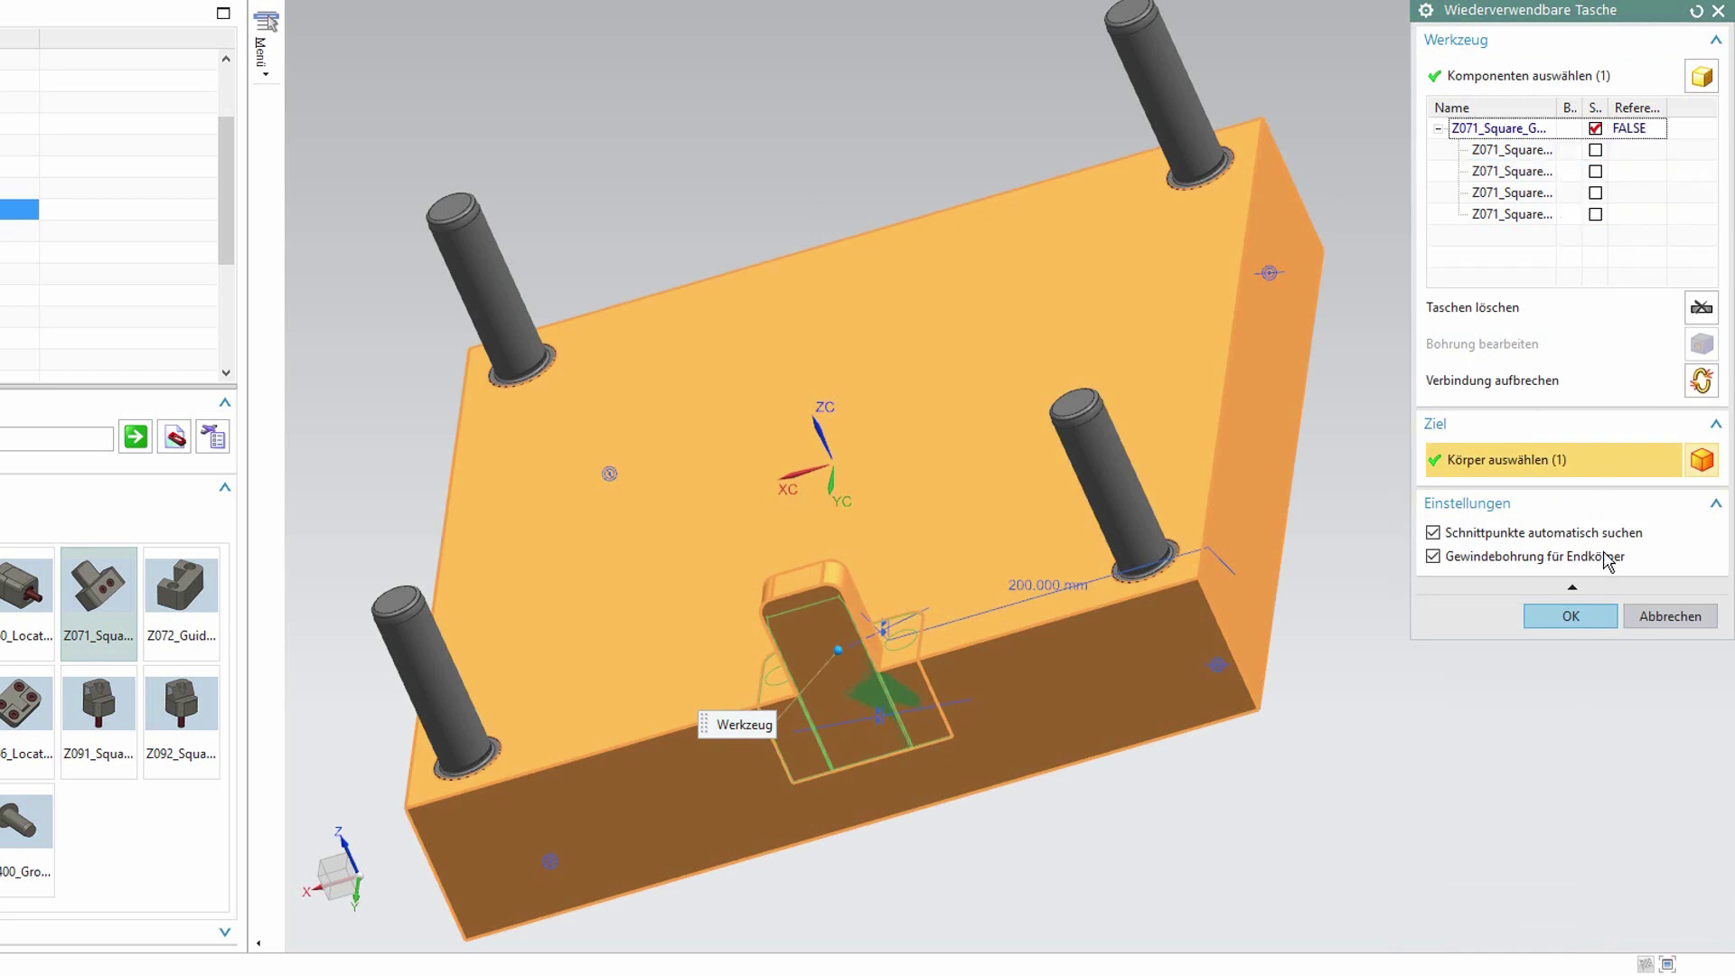
left_click(1570, 616)
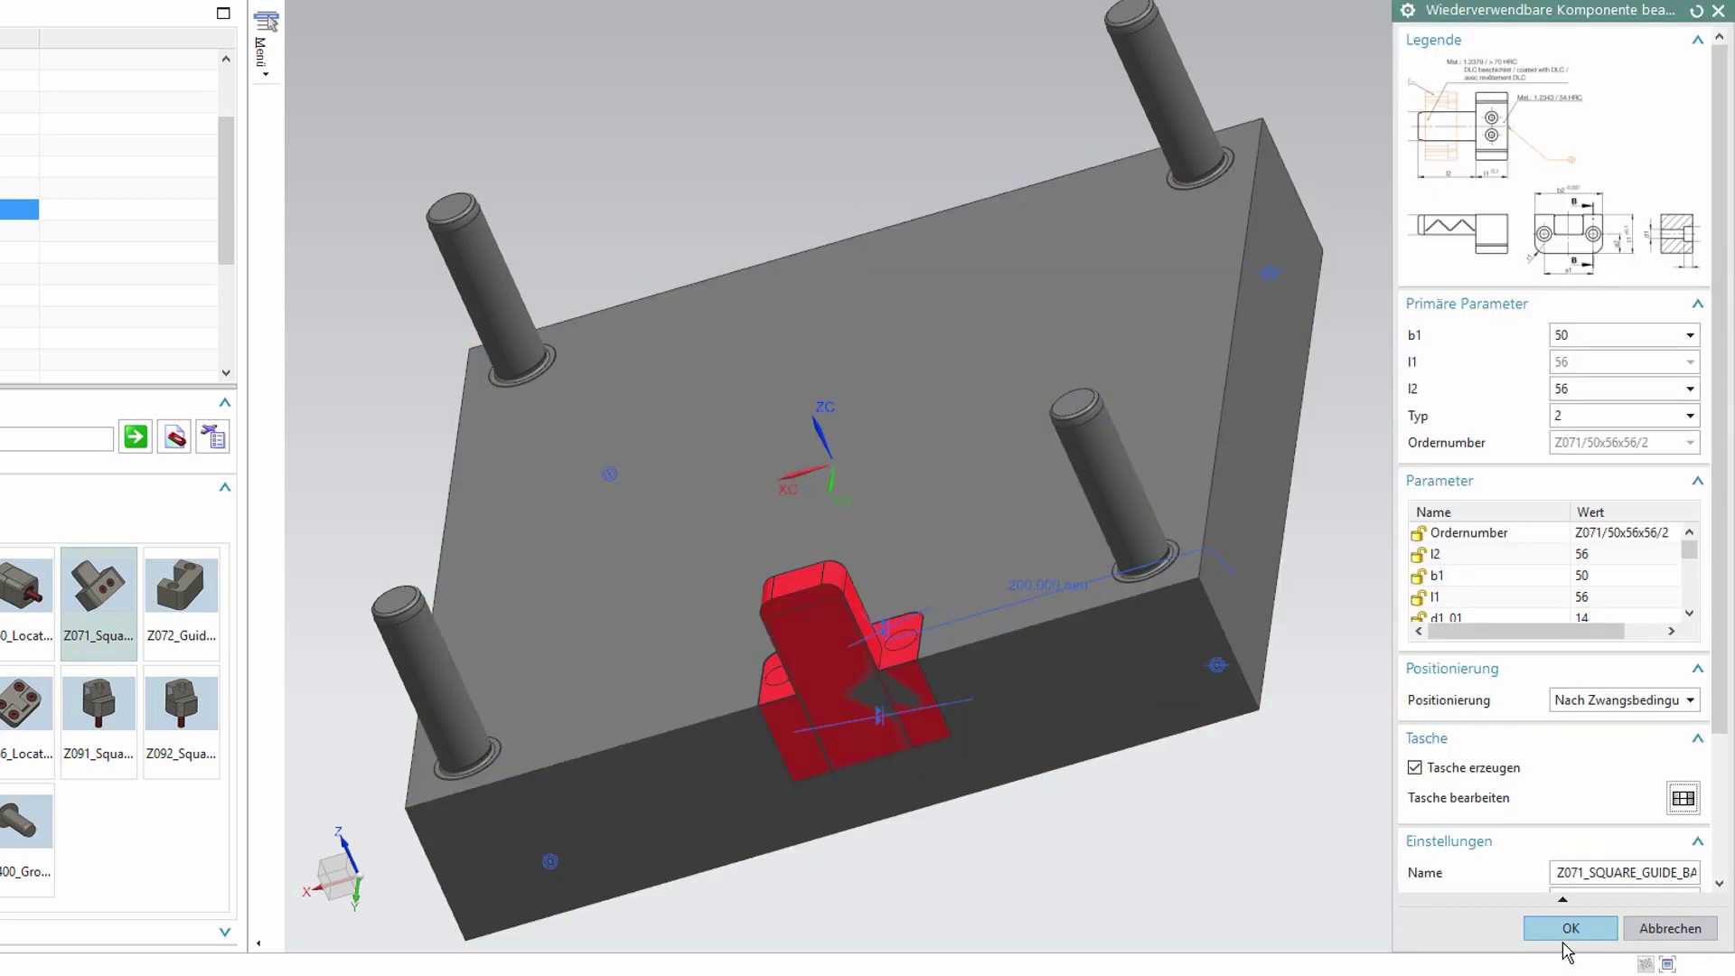
left_click(1570, 929)
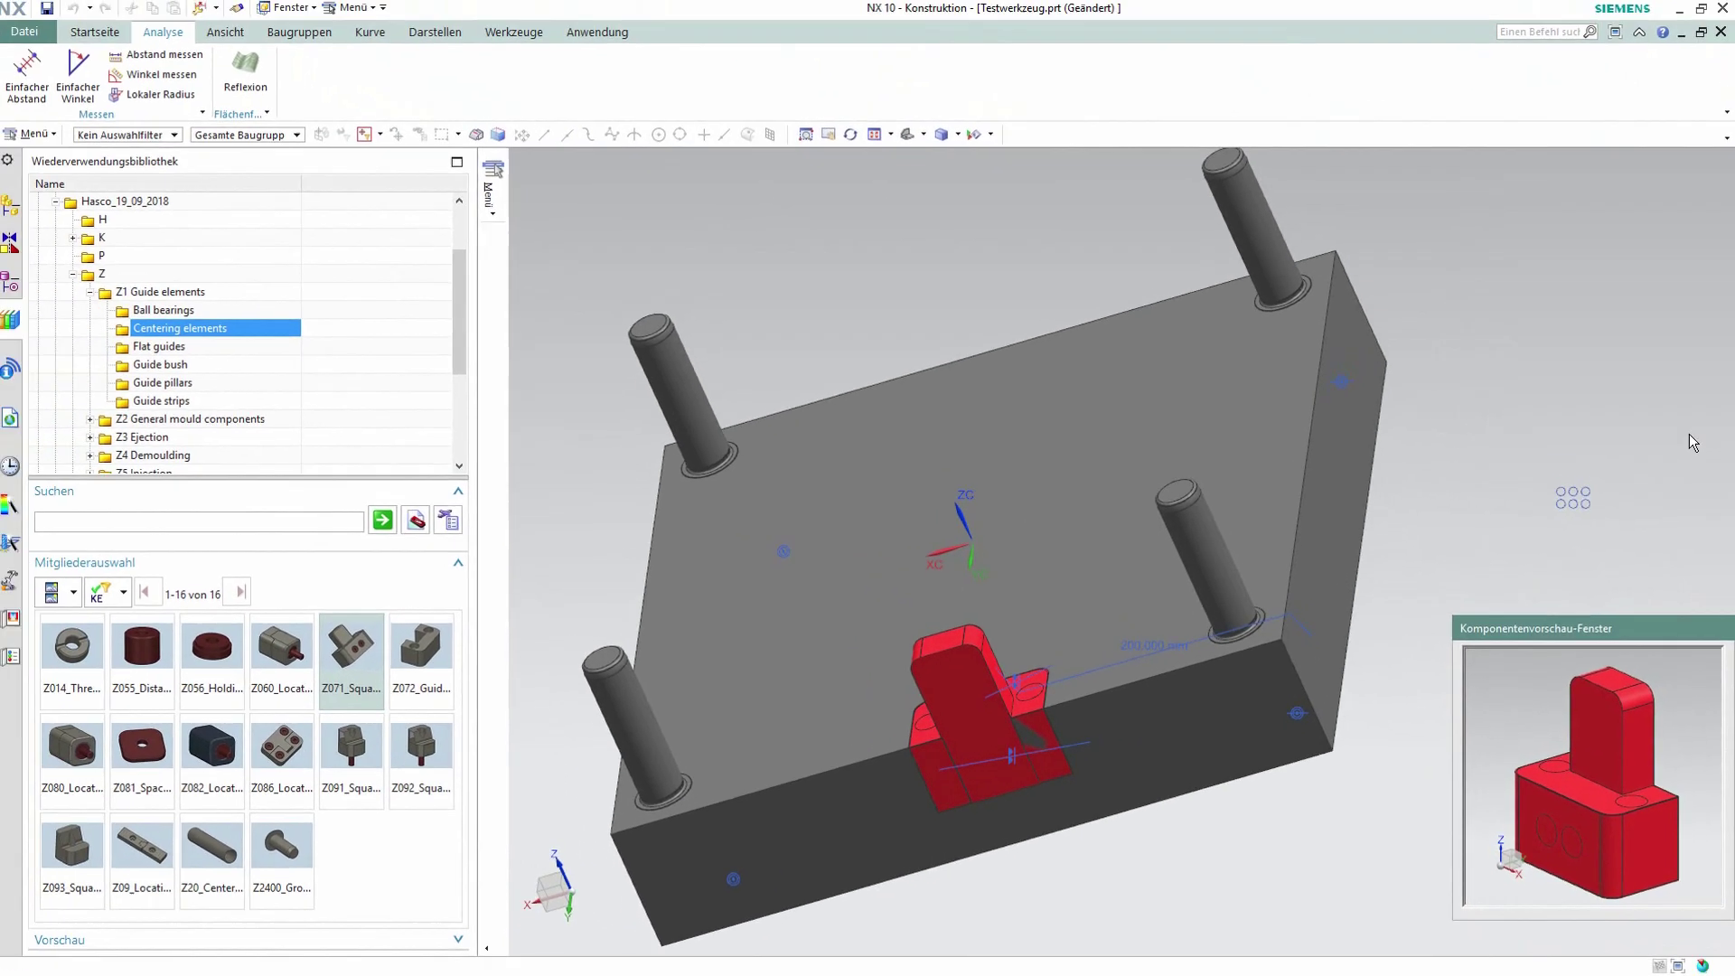
Switch the Z071 guide bar to its MODEL reference set, hide it, and start a simple distance measurement.
left_click(11, 210)
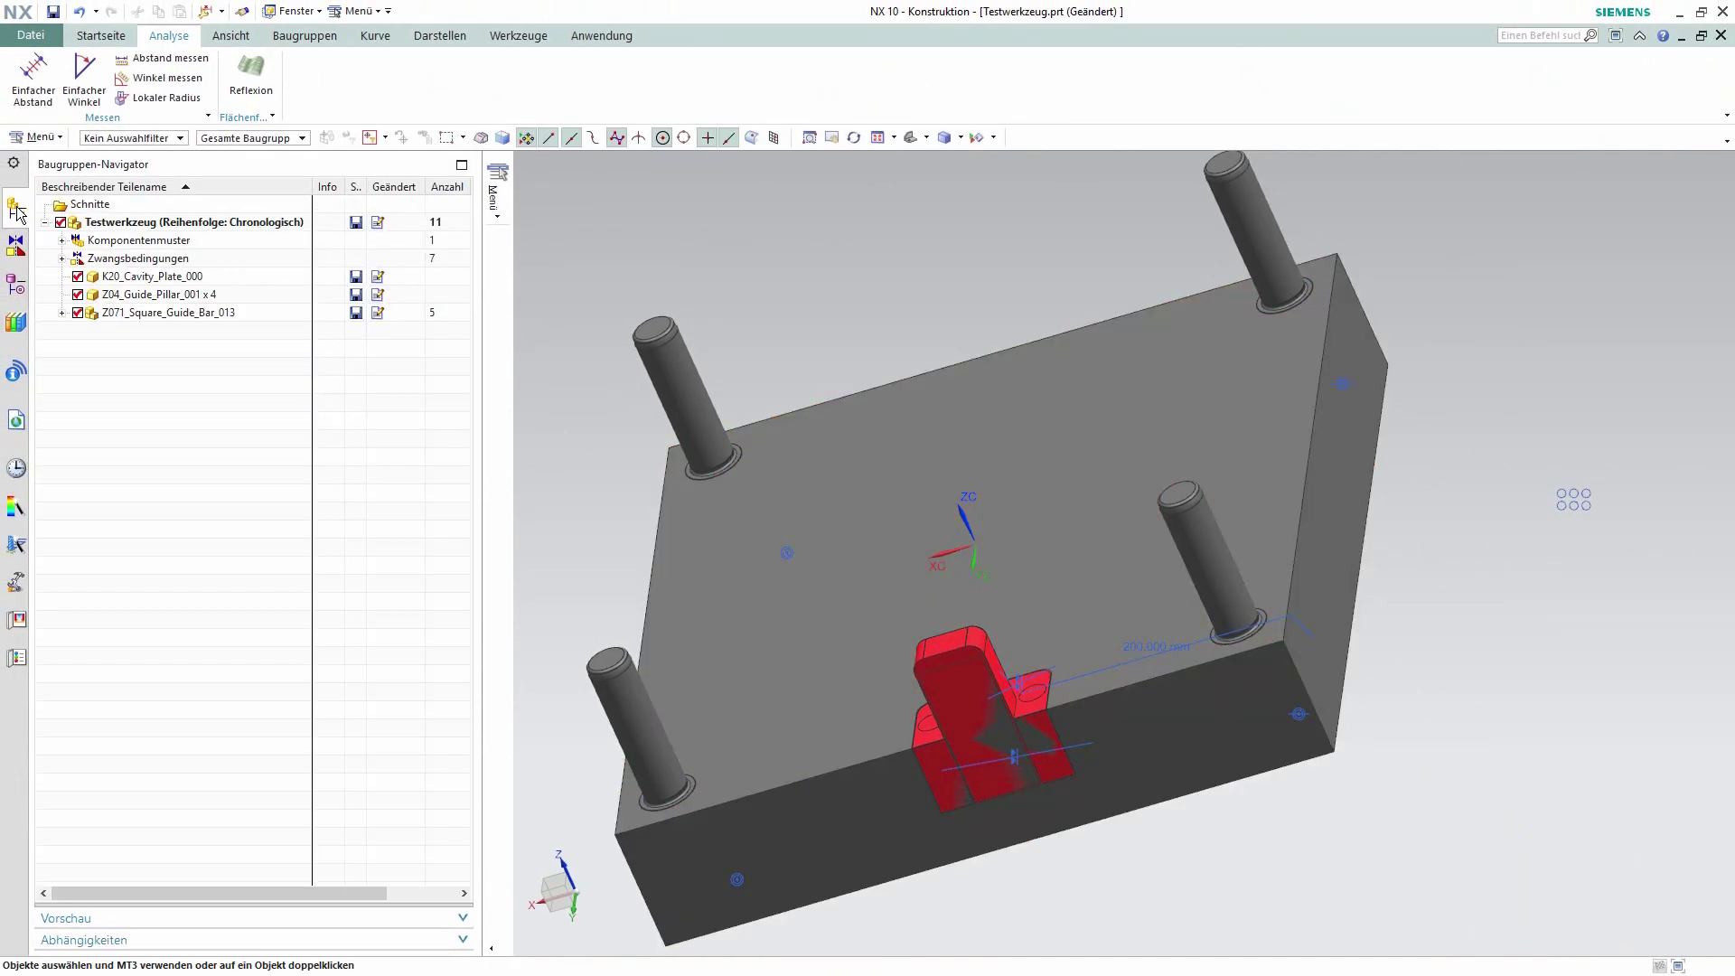
right_click(122, 312)
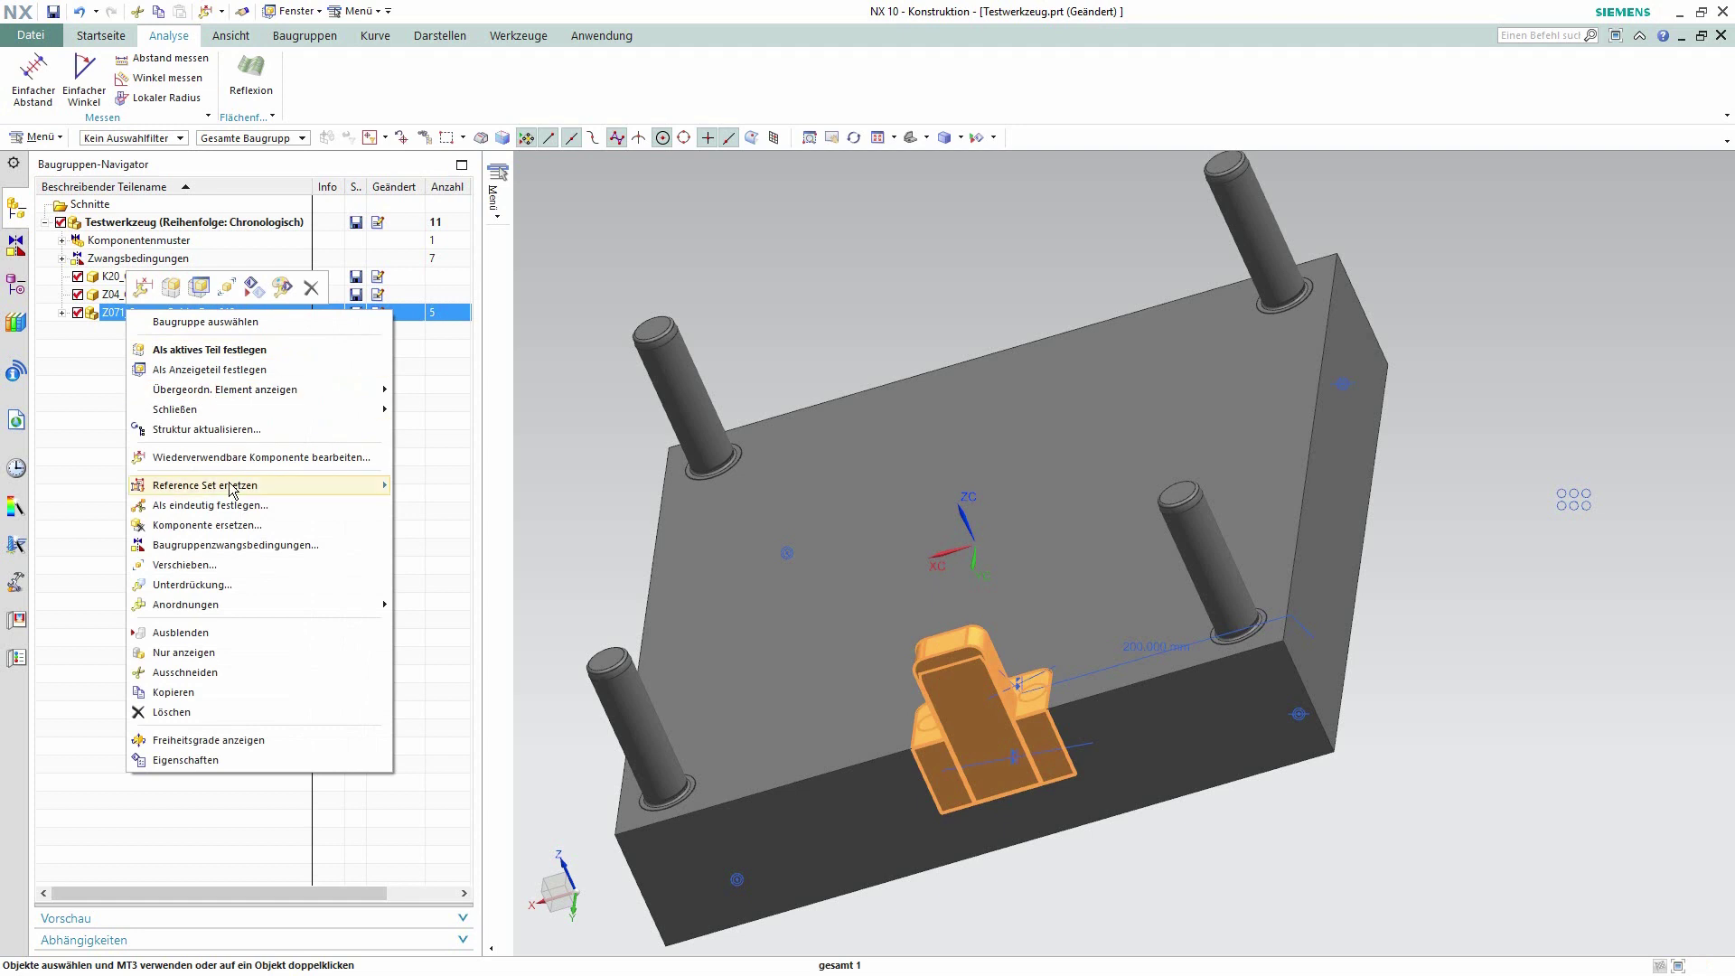
mouse_move(232, 491)
left_click(458, 528)
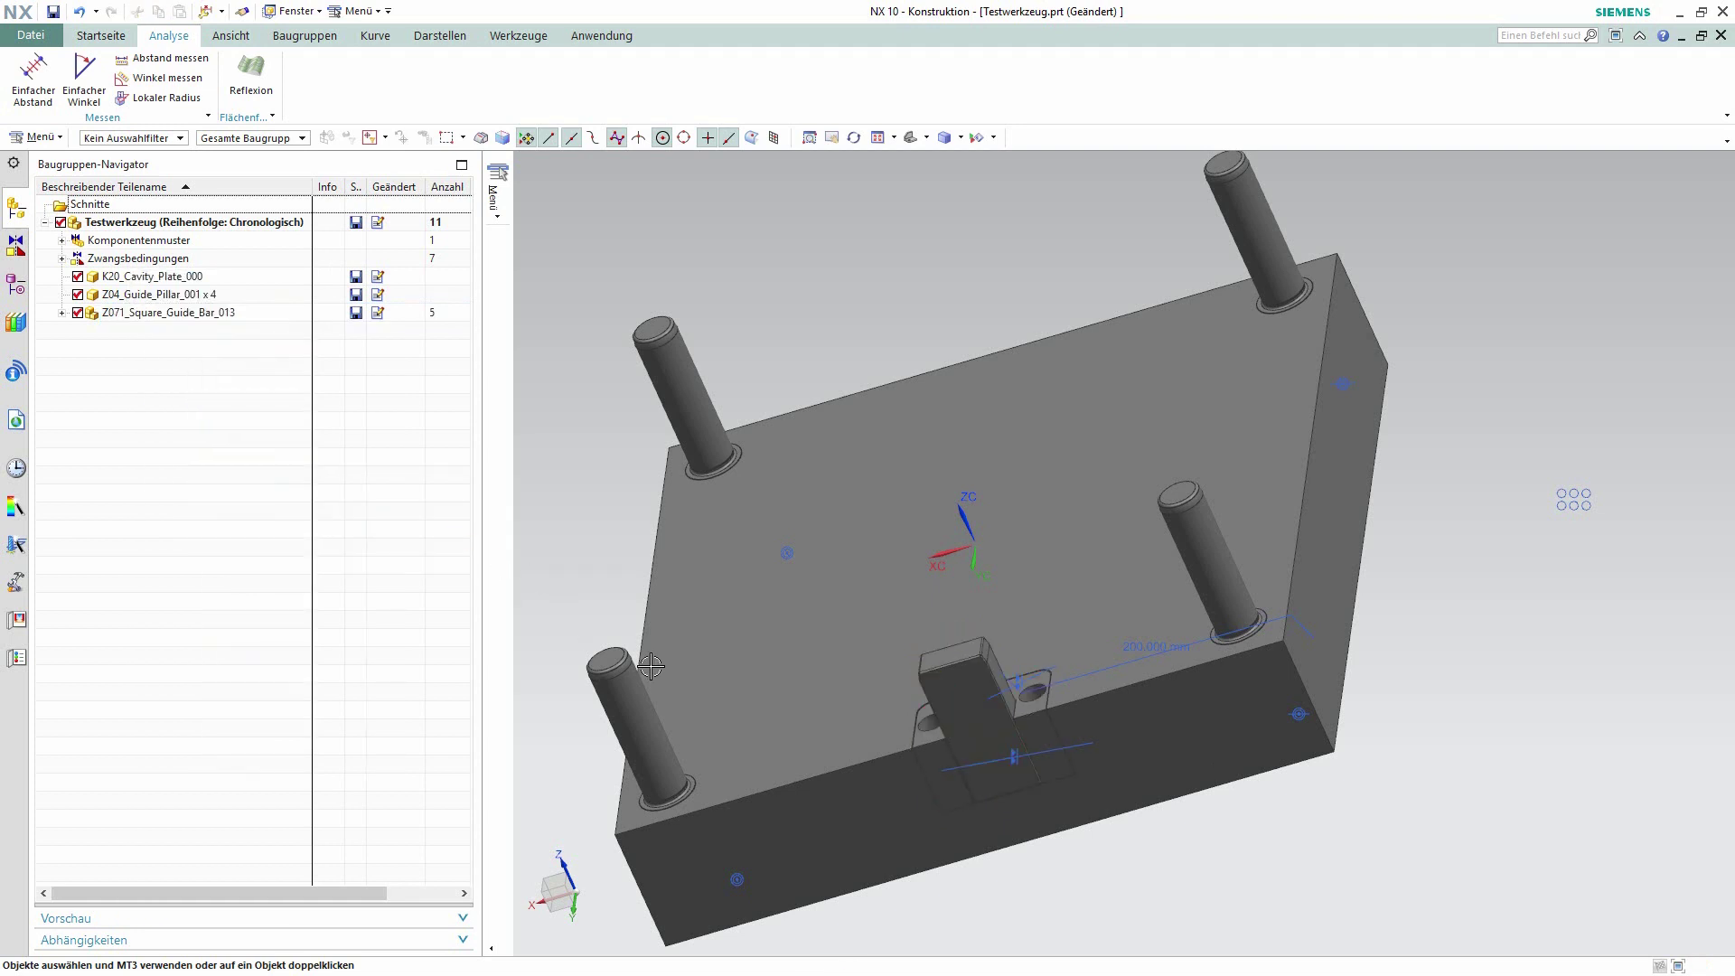
left_click(77, 314)
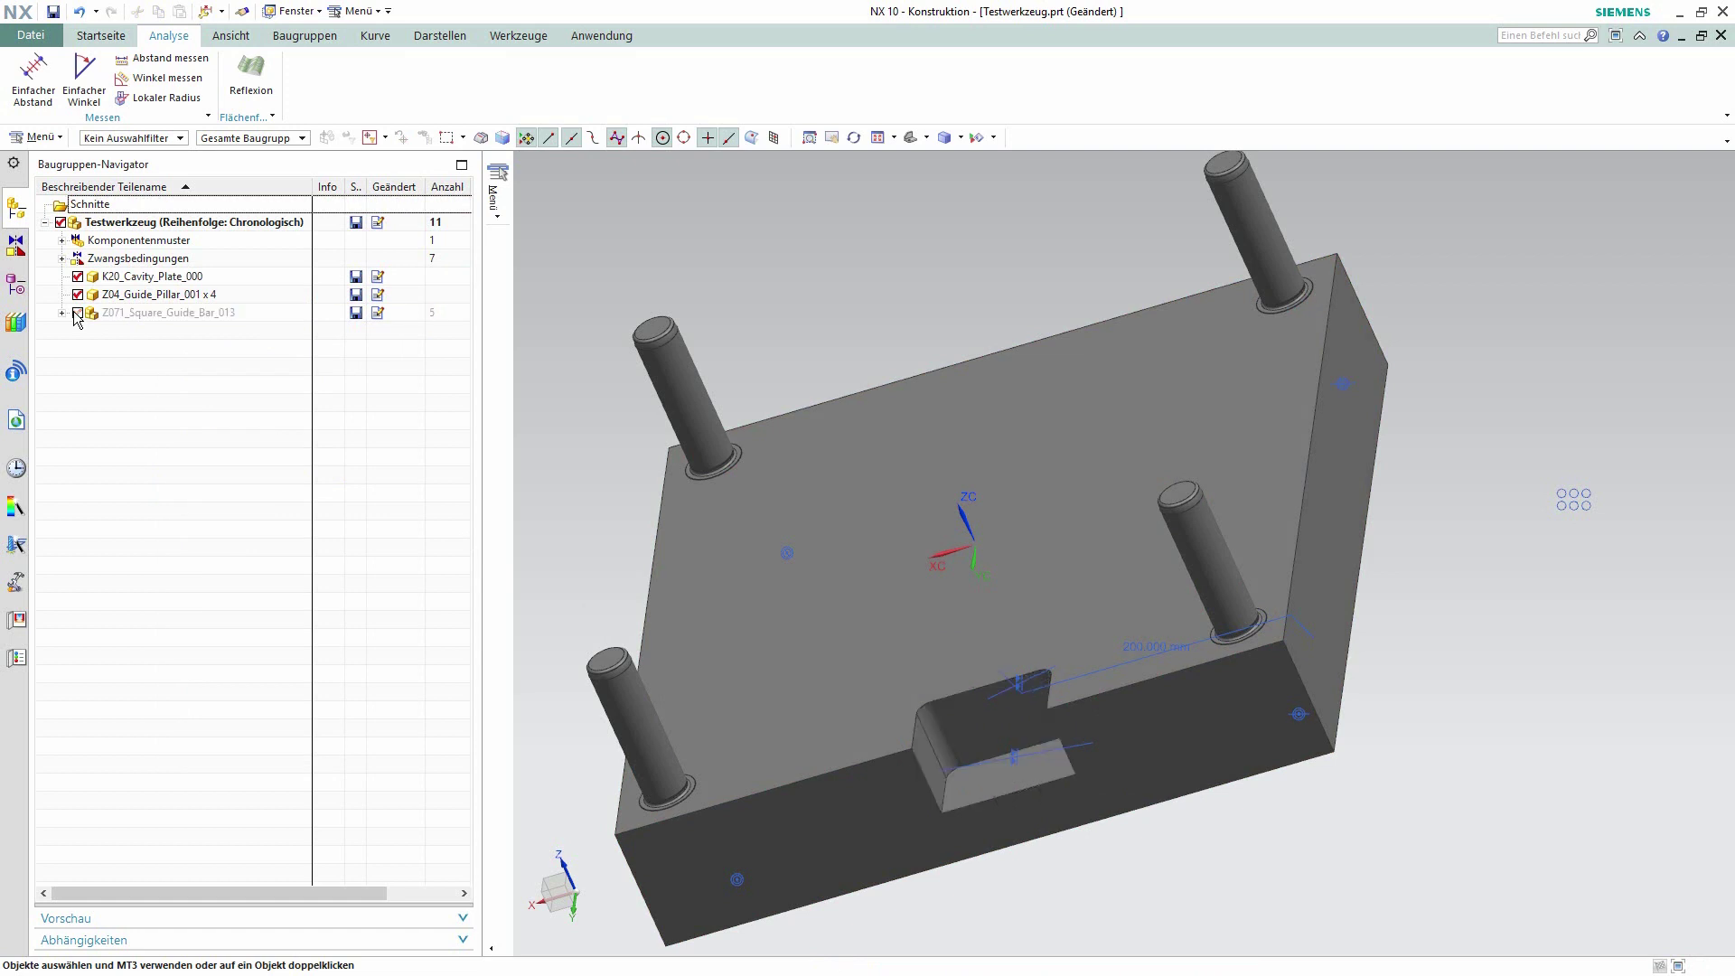
left_click(32, 79)
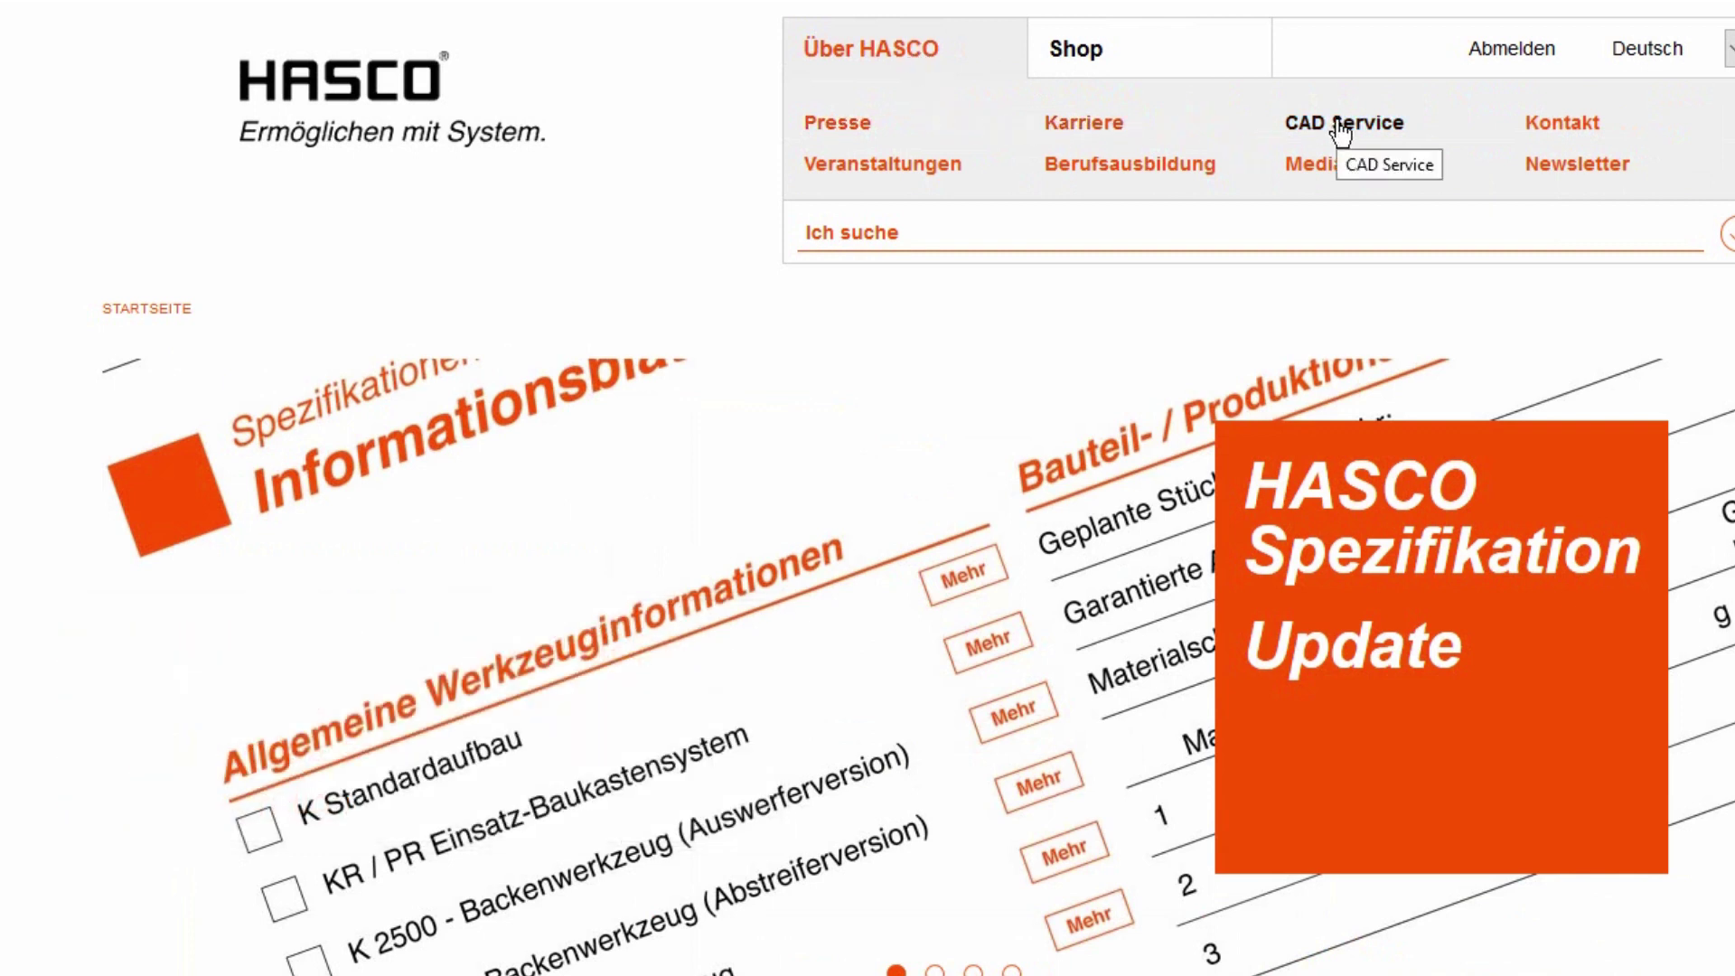
On the HASCO site, go from CAD Service to the Siemens NX page's NX Bibliothek download.
left_click(1341, 127)
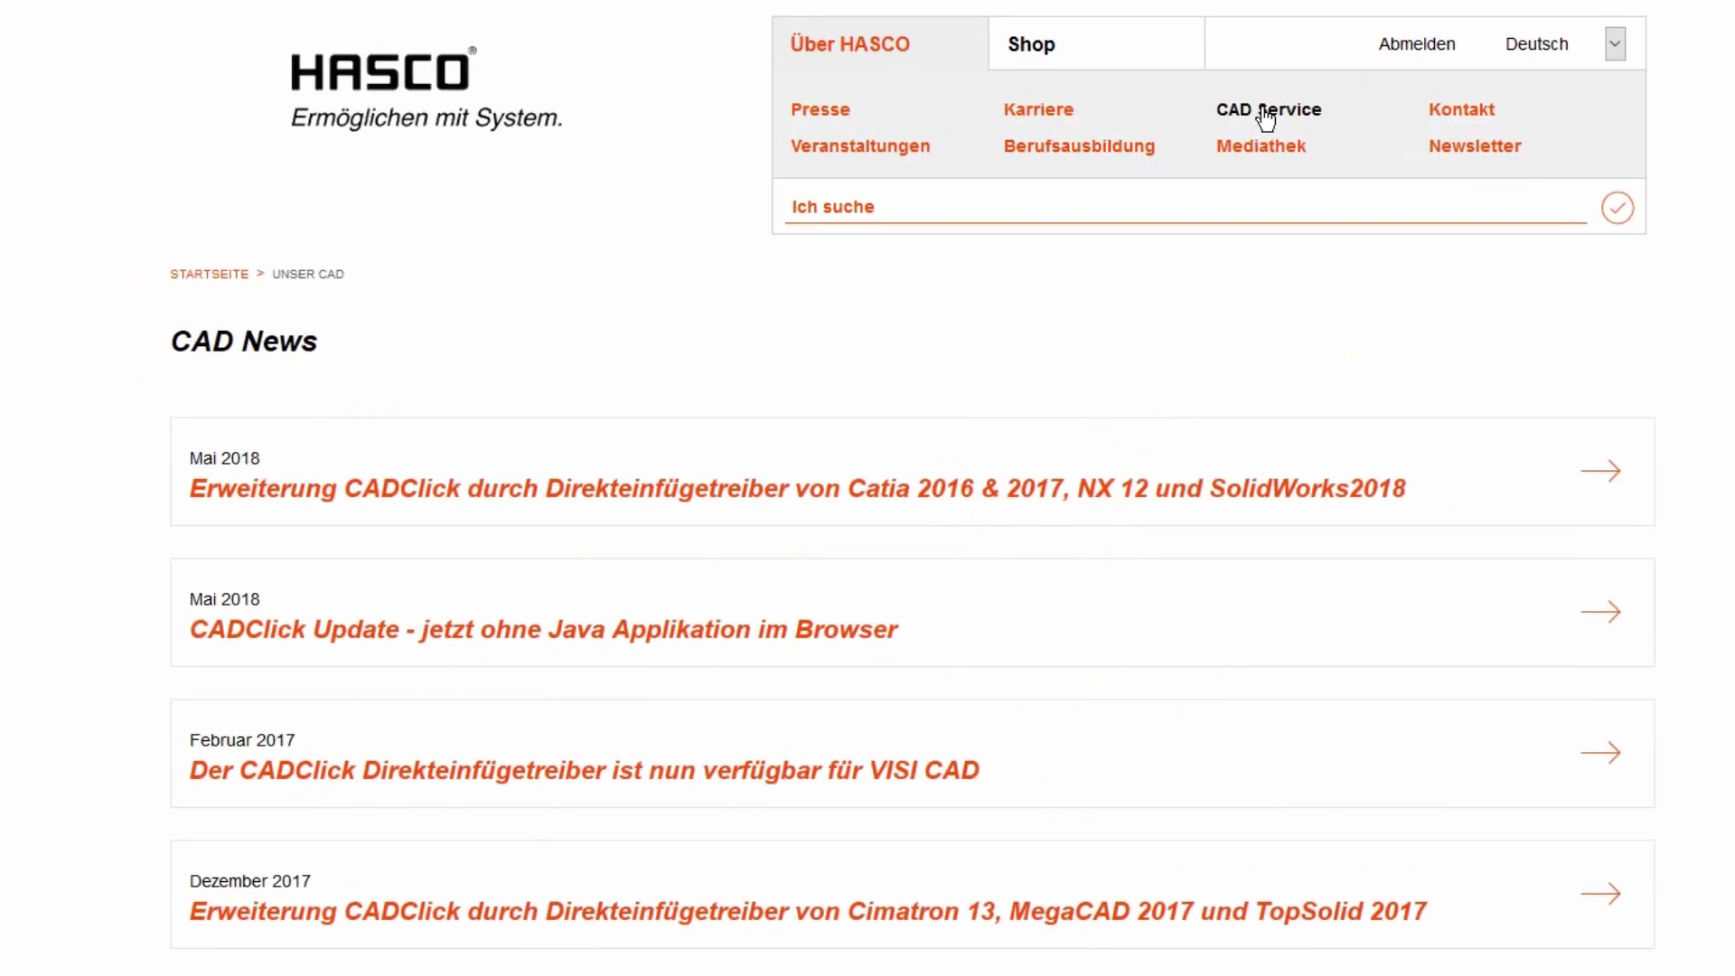
scroll(1193, 275, "down", 4)
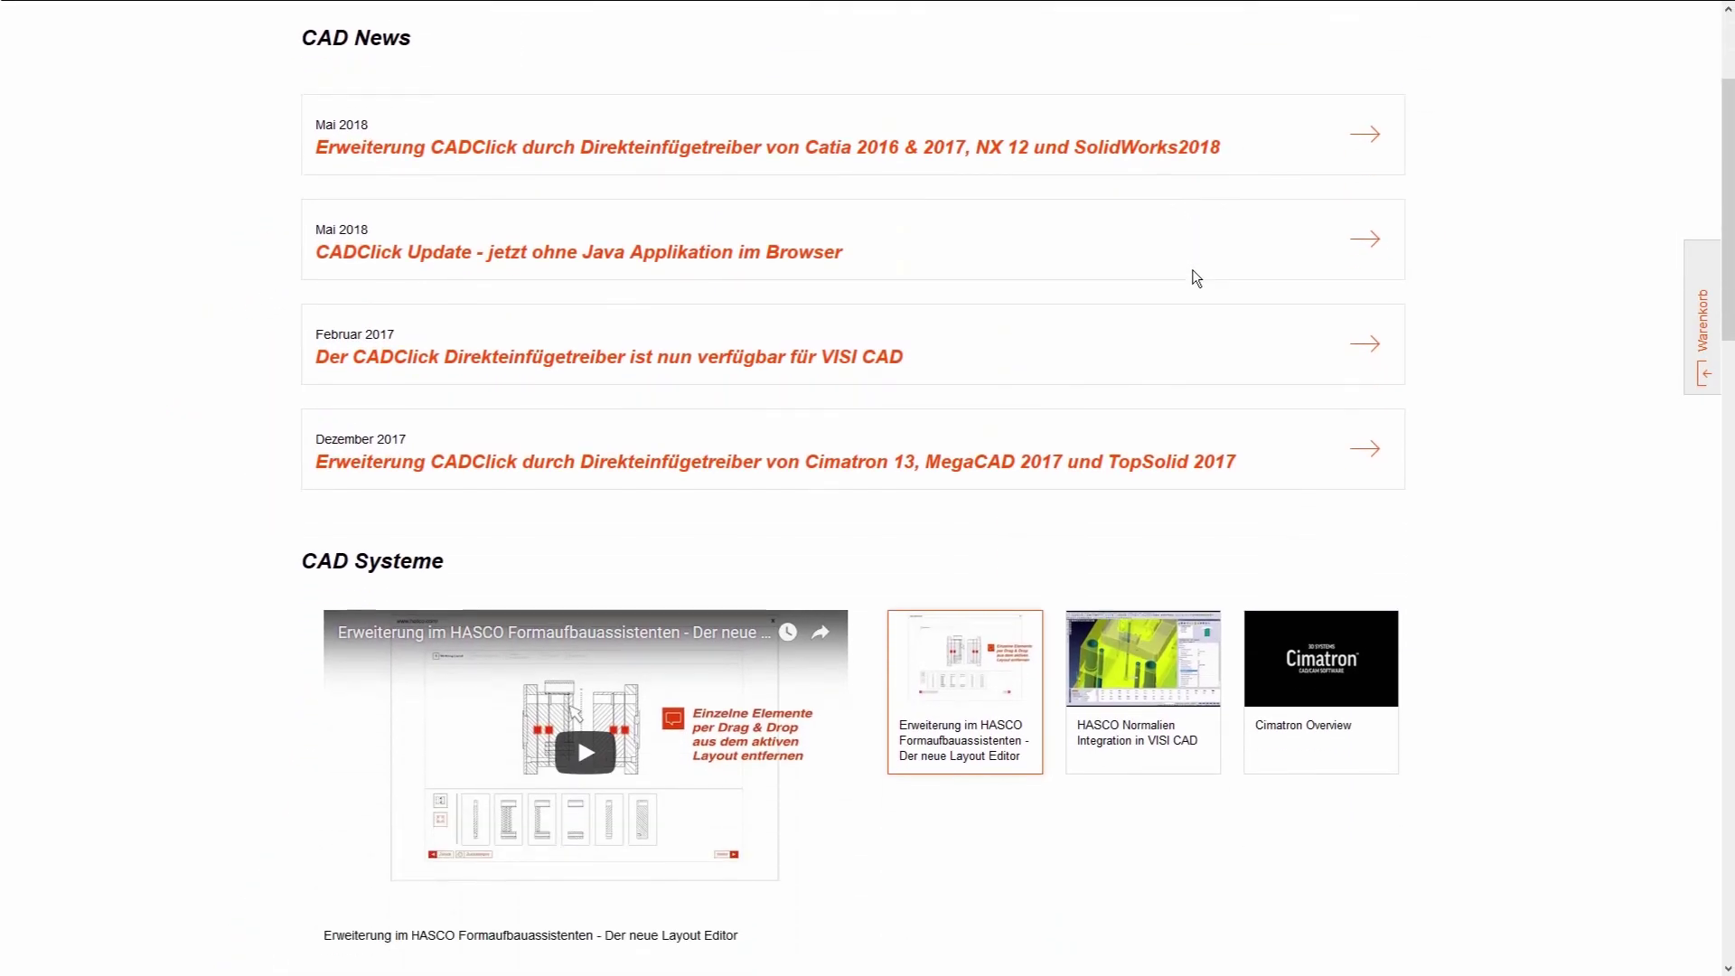
scroll(1193, 275, "down", 3)
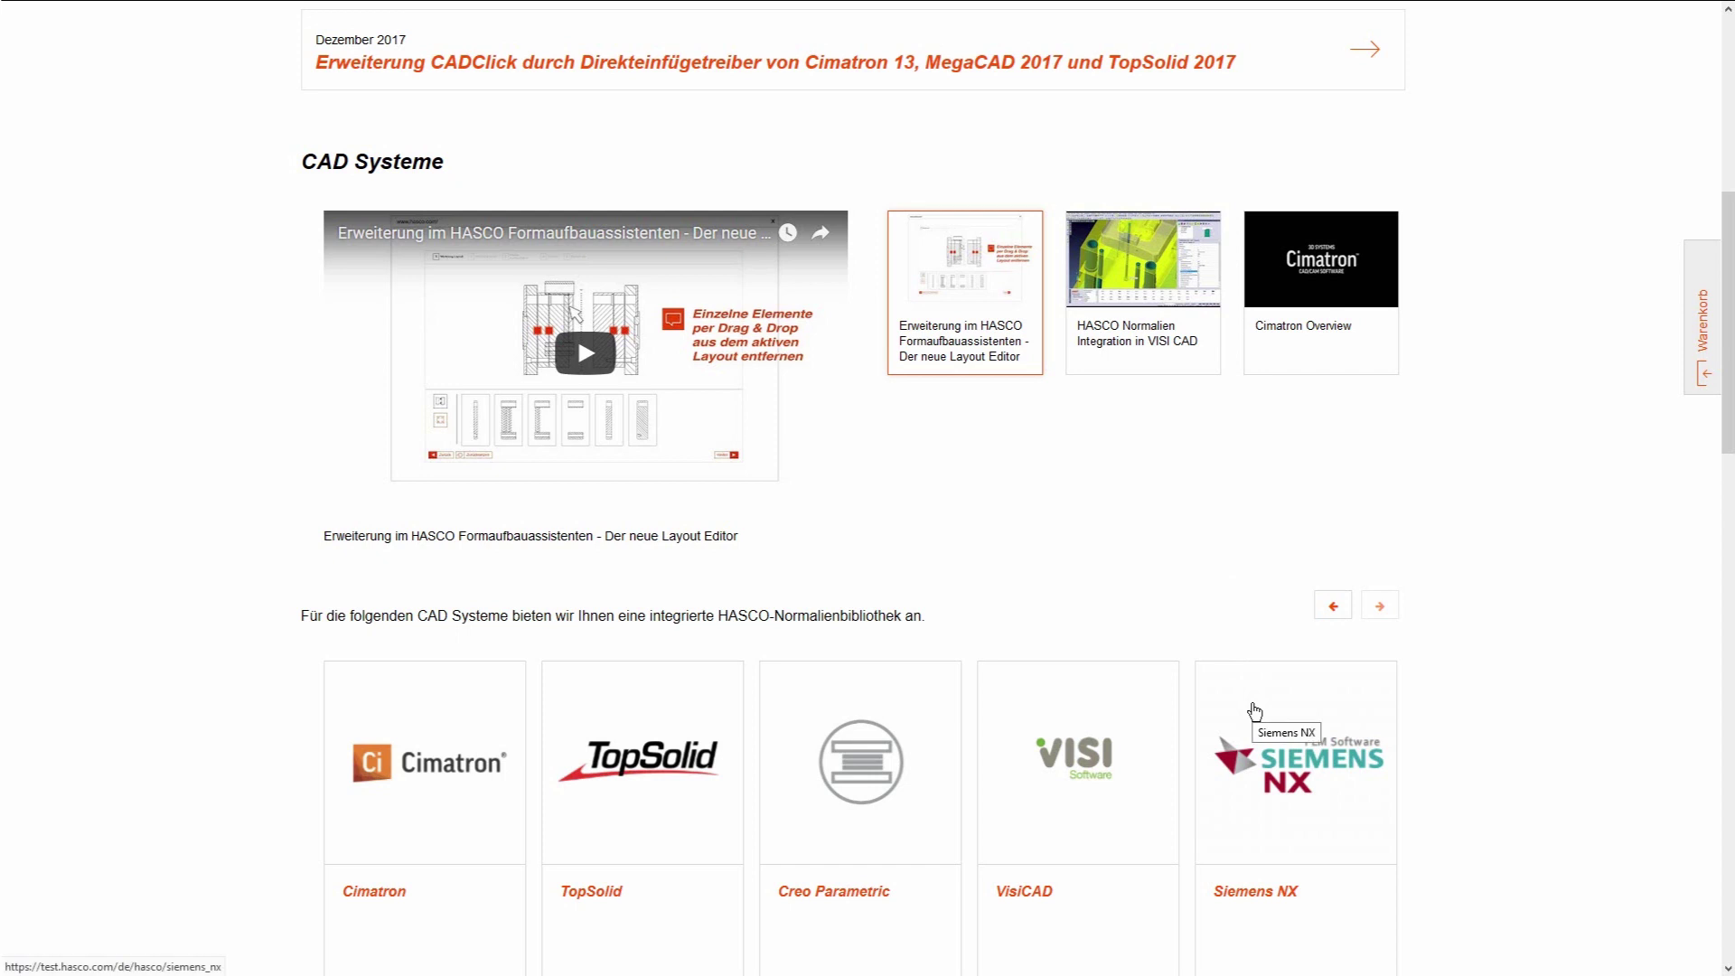
left_click(1253, 706)
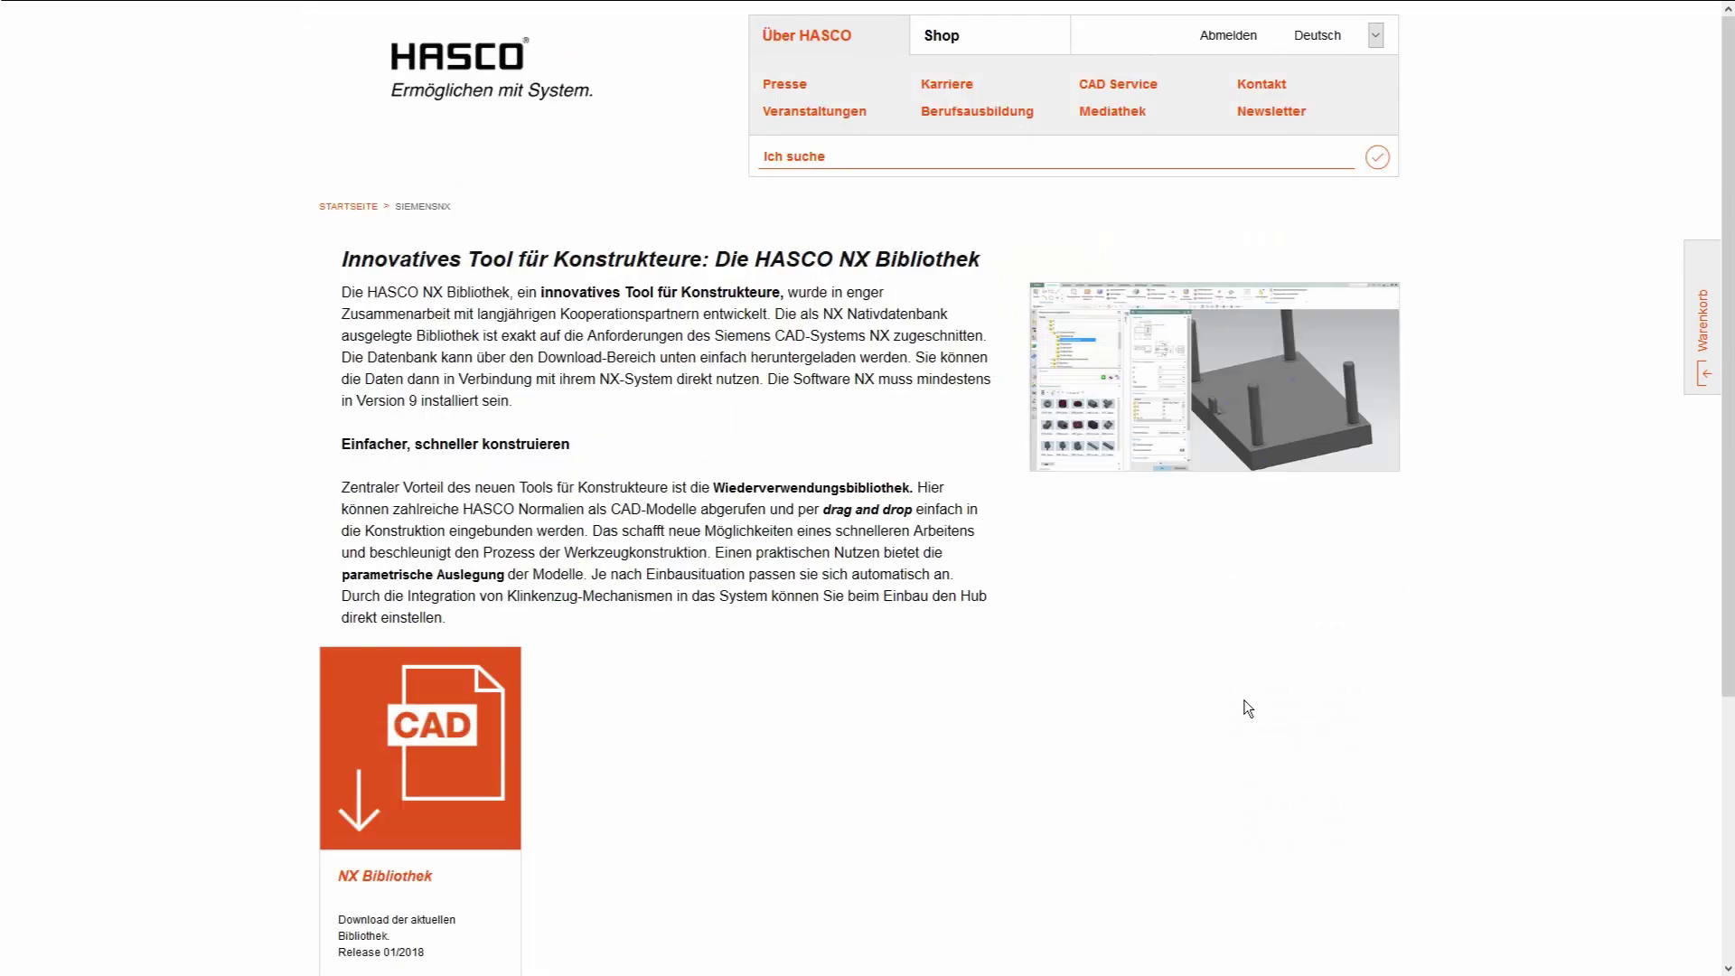
scroll(796, 754, "down", 1)
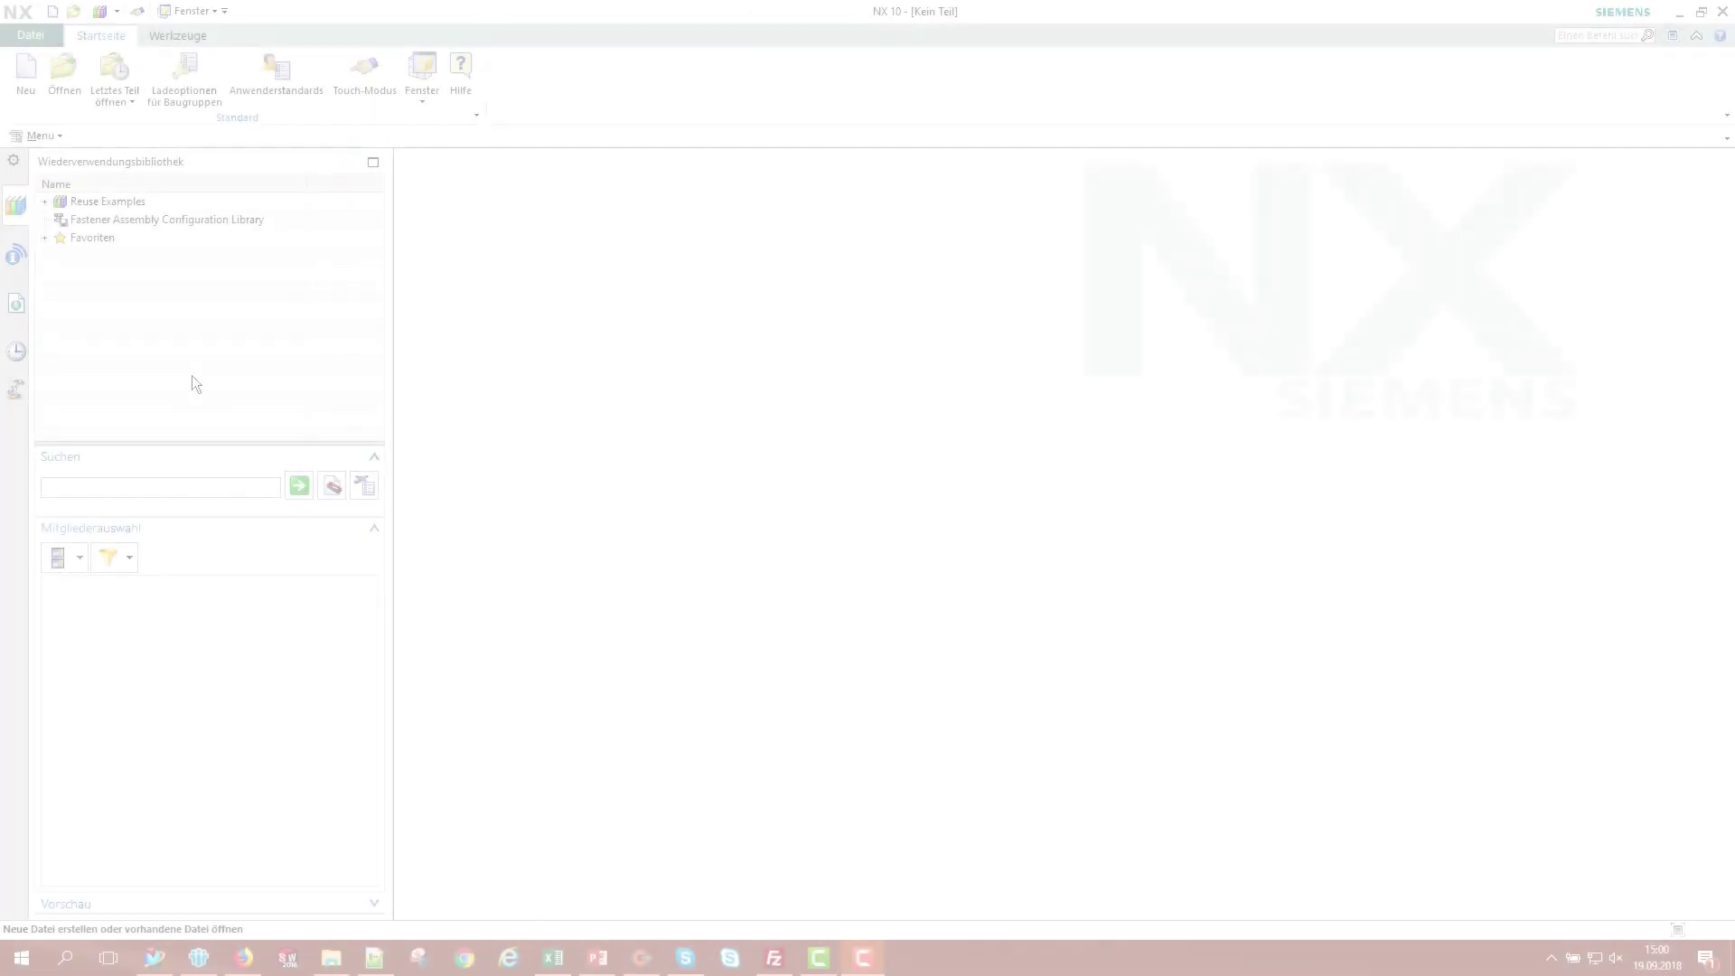
In reuse library management, add Desktop > temp > Step für Kunden > HASCO_NX_ as a new library.
right_click(115, 295)
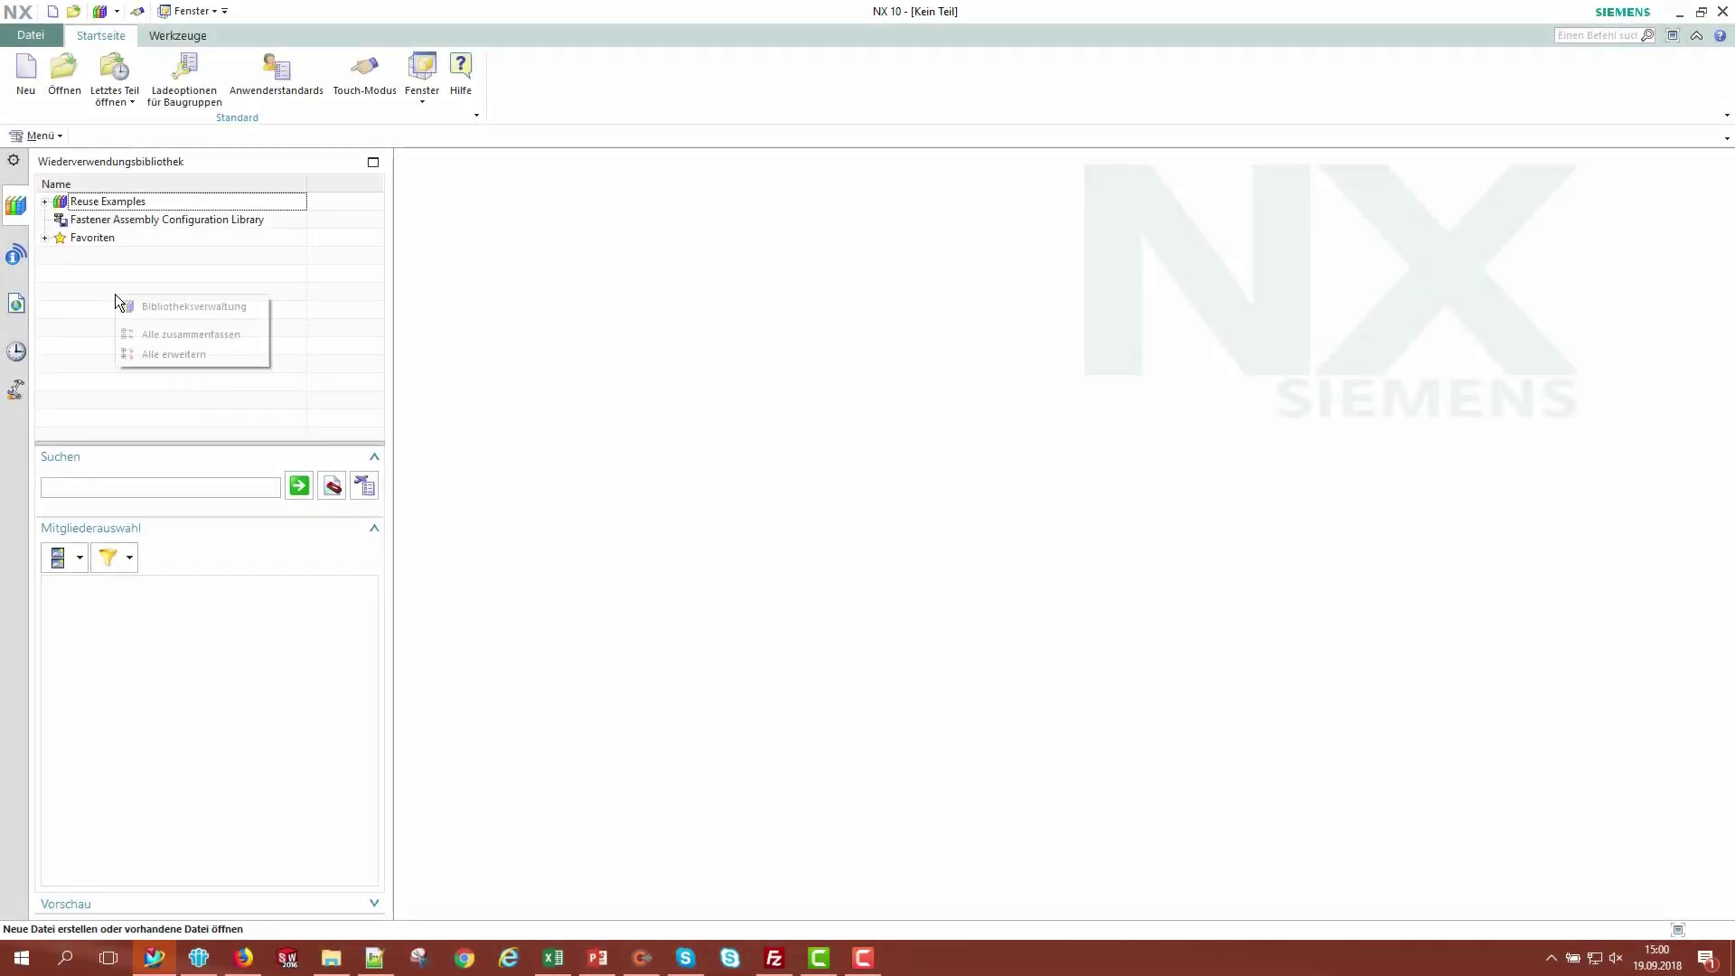
left_click(127, 303)
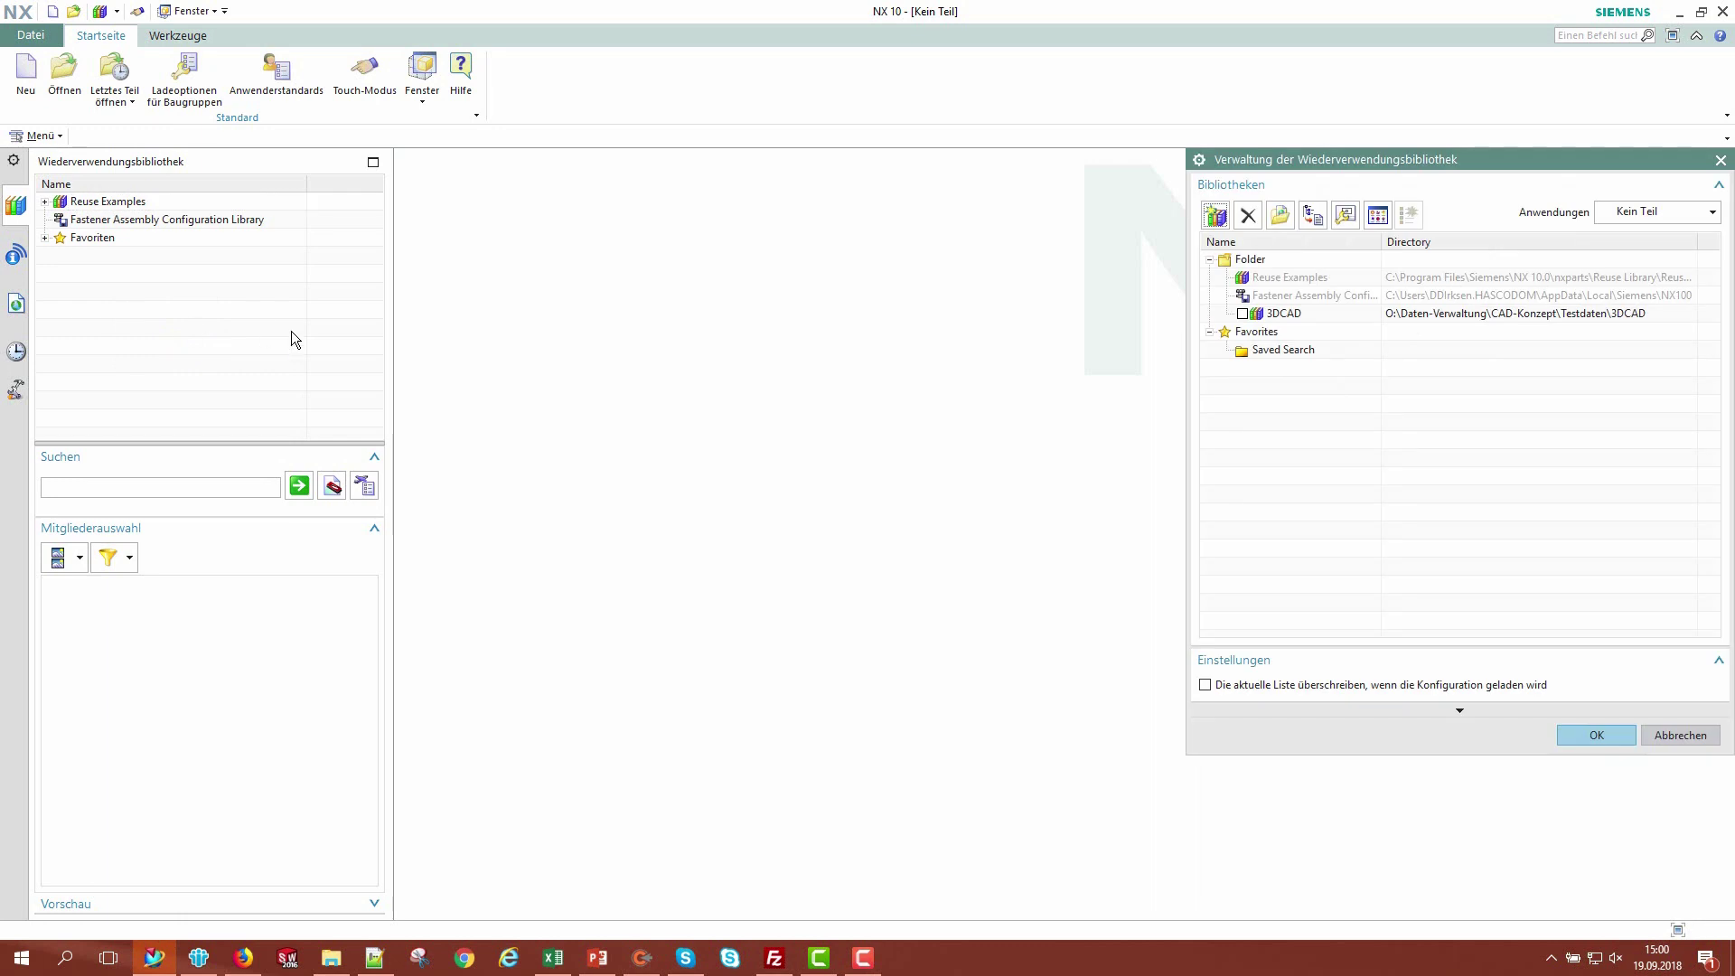
left_click(1216, 215)
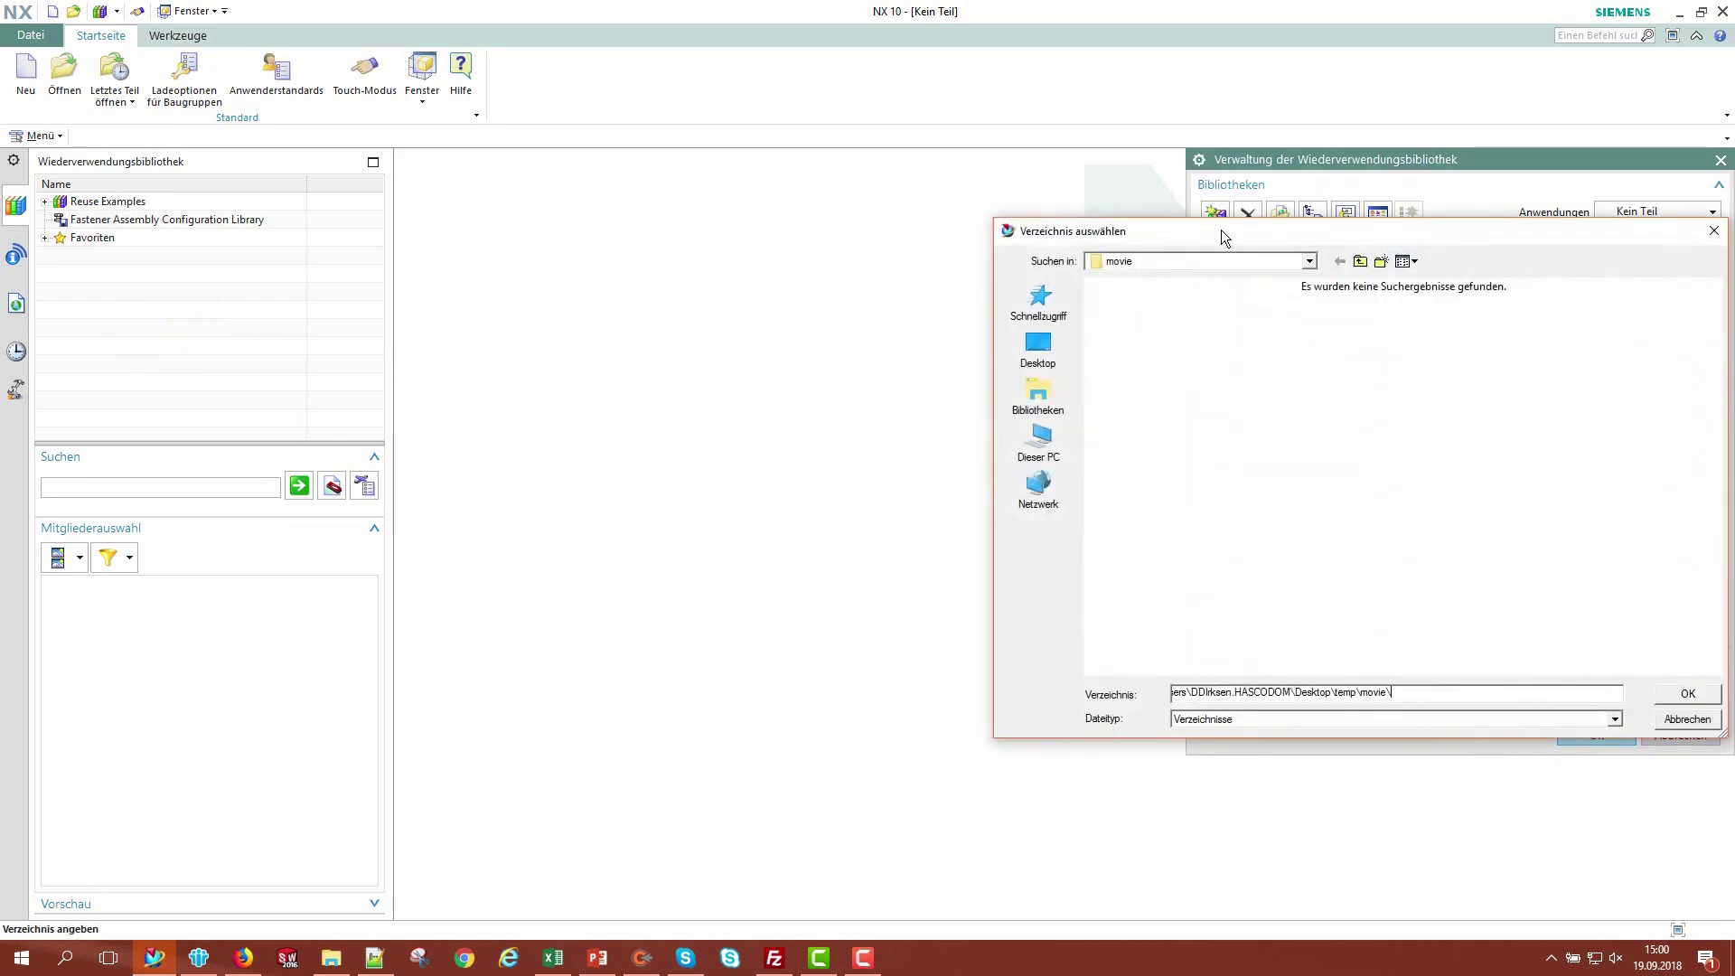
left_click(1037, 348)
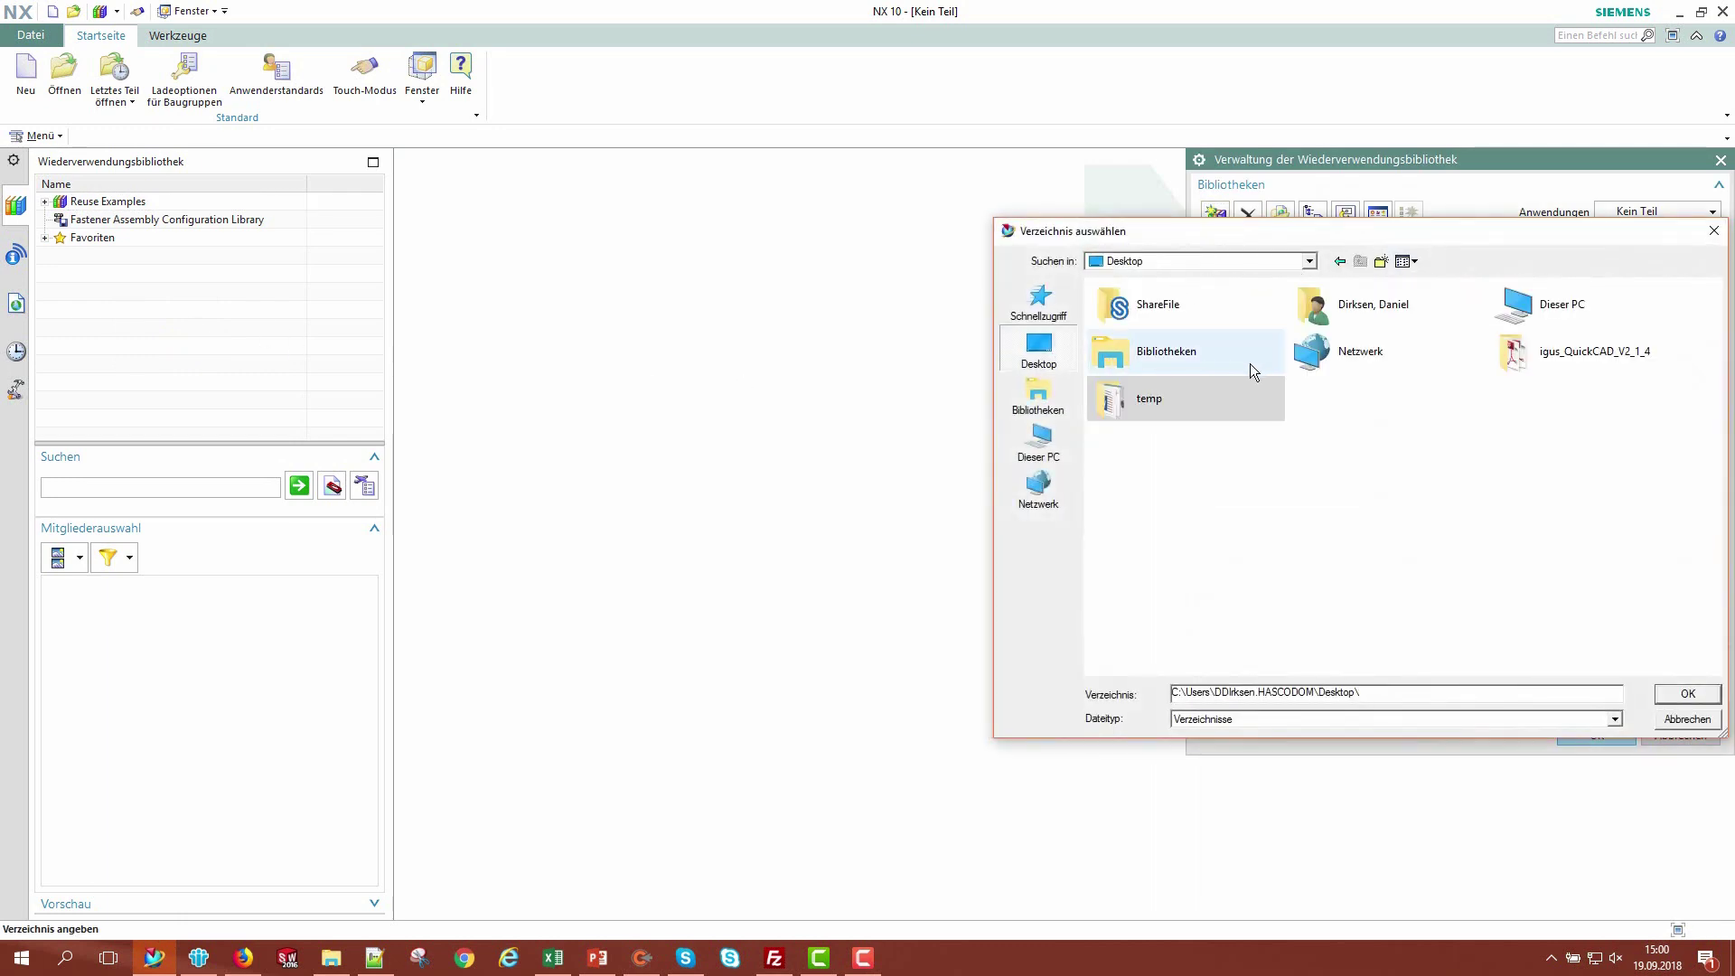
double_click(1202, 394)
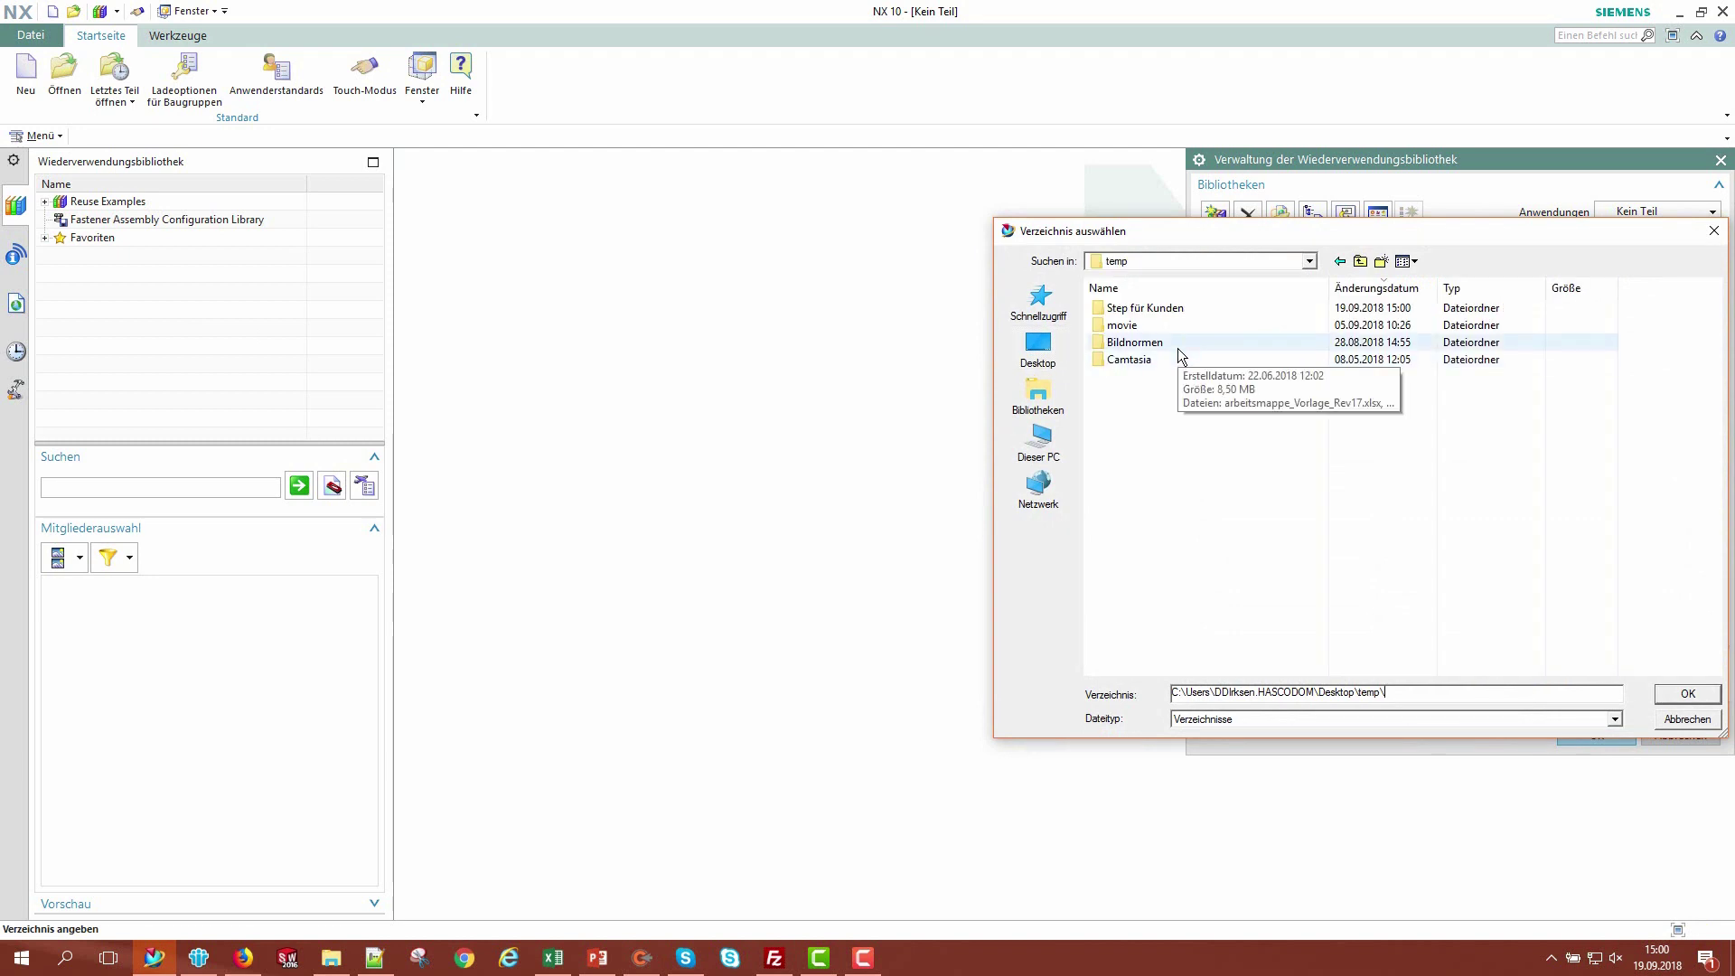
double_click(1173, 309)
left_click(1165, 307)
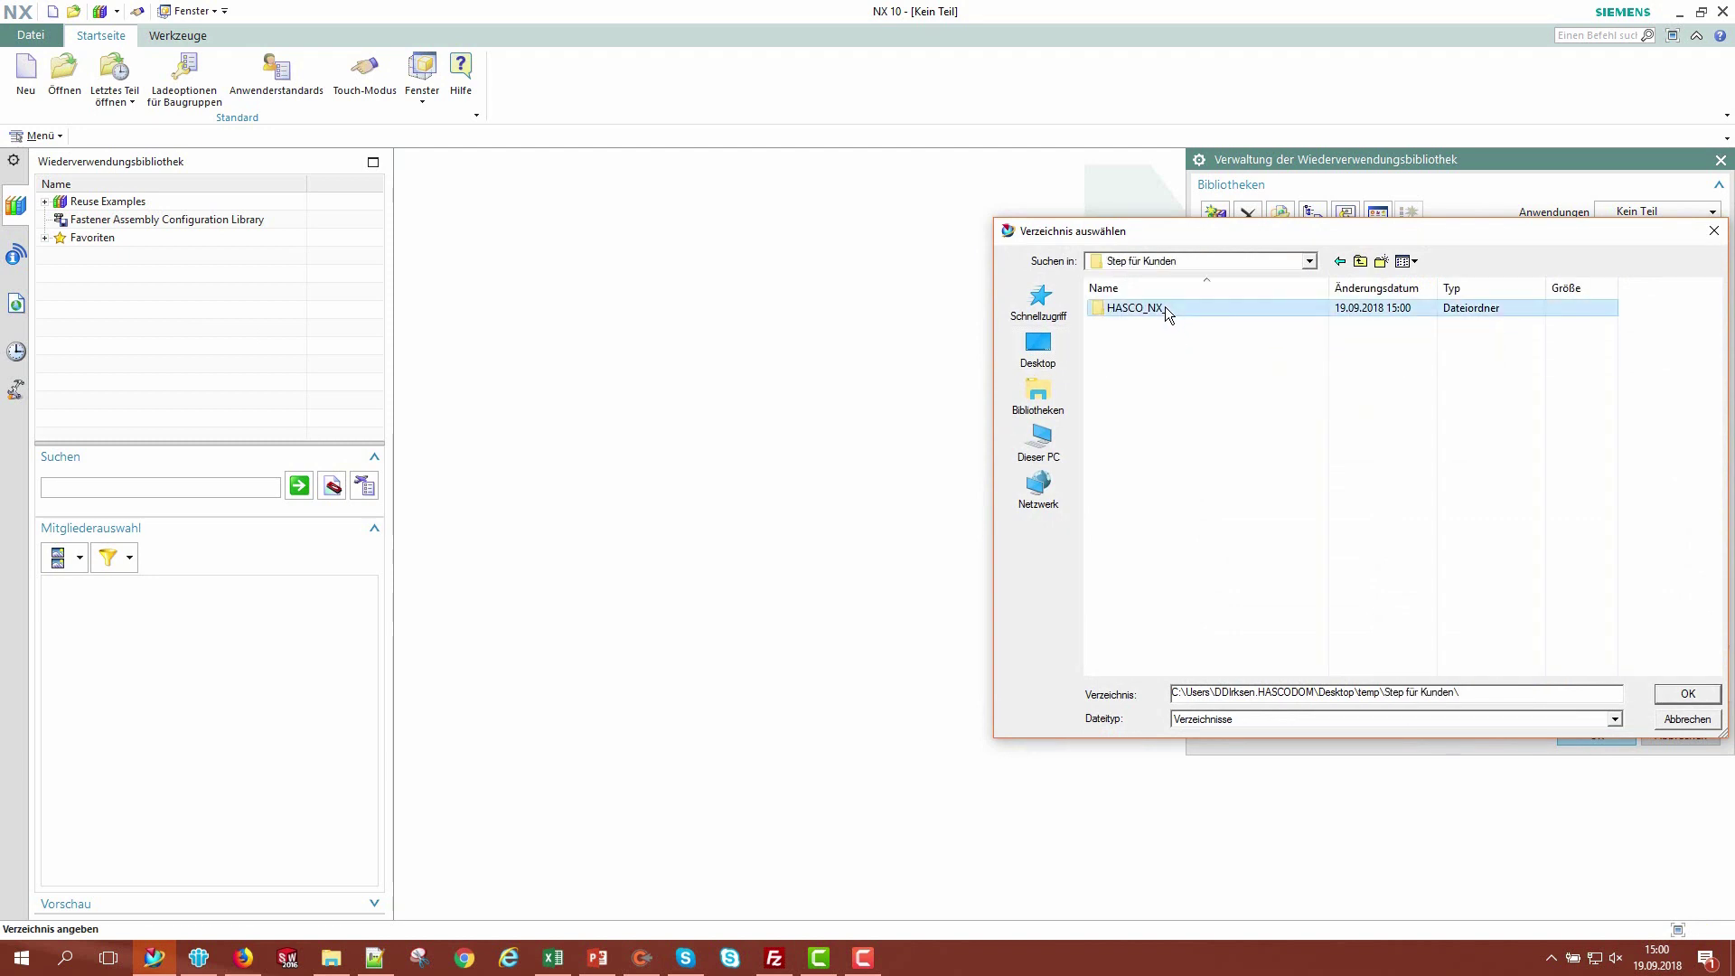
double_click(1164, 308)
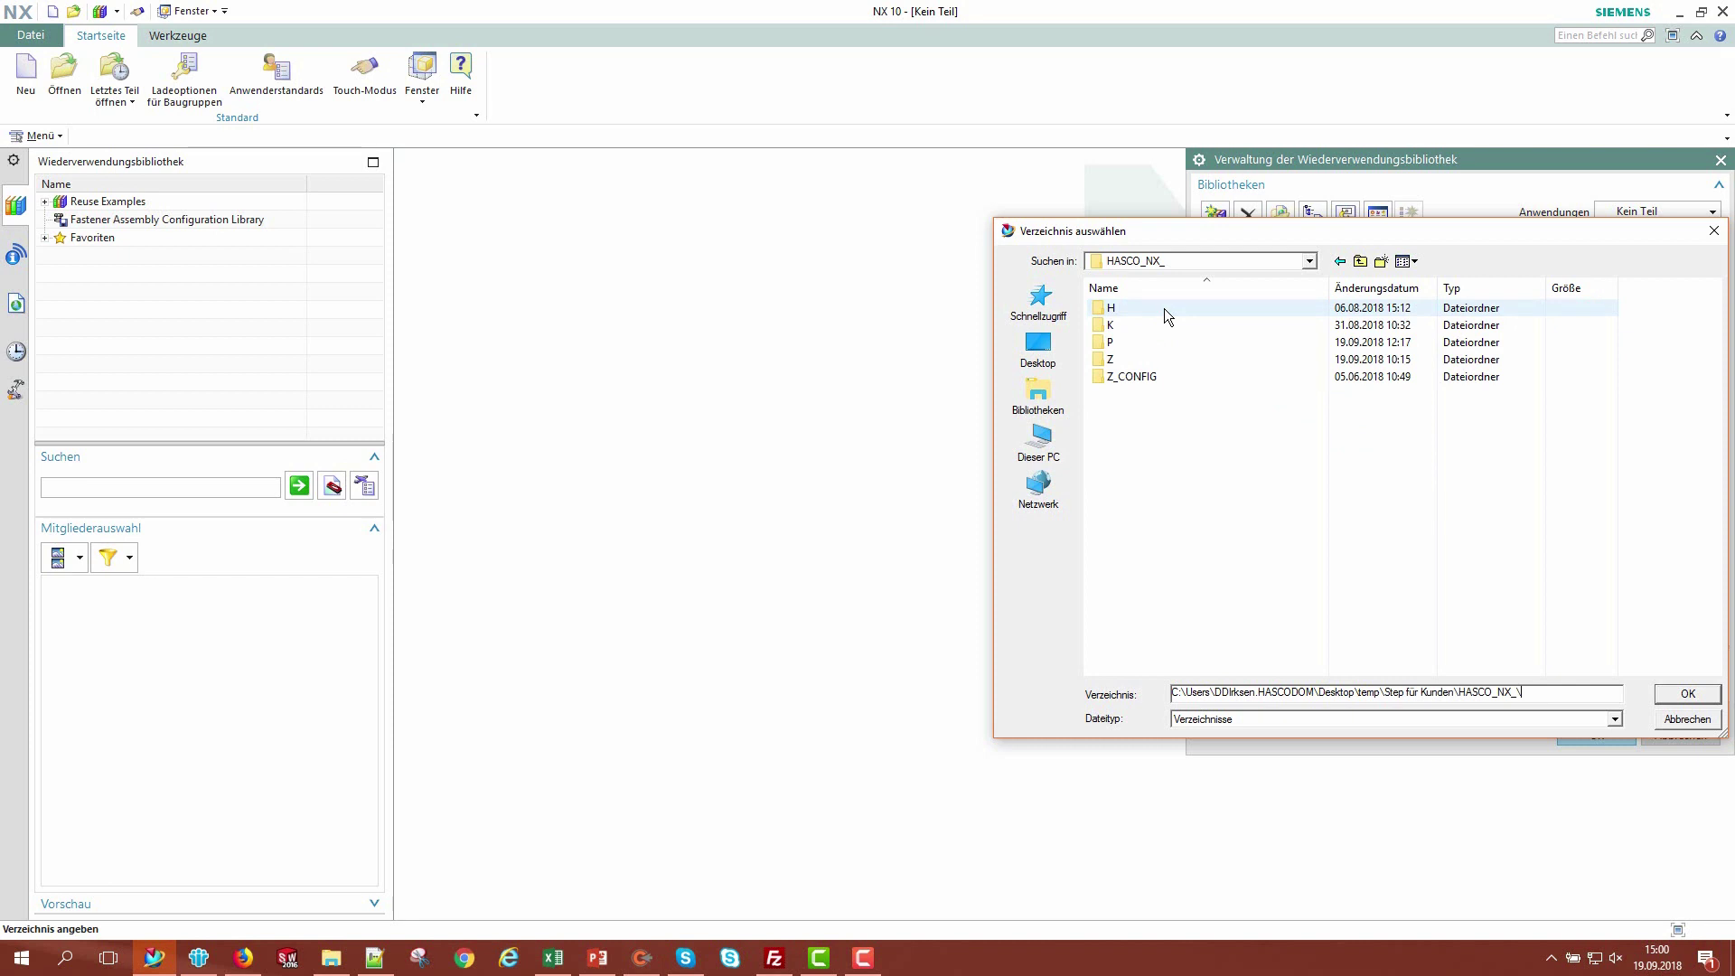
left_click(1688, 694)
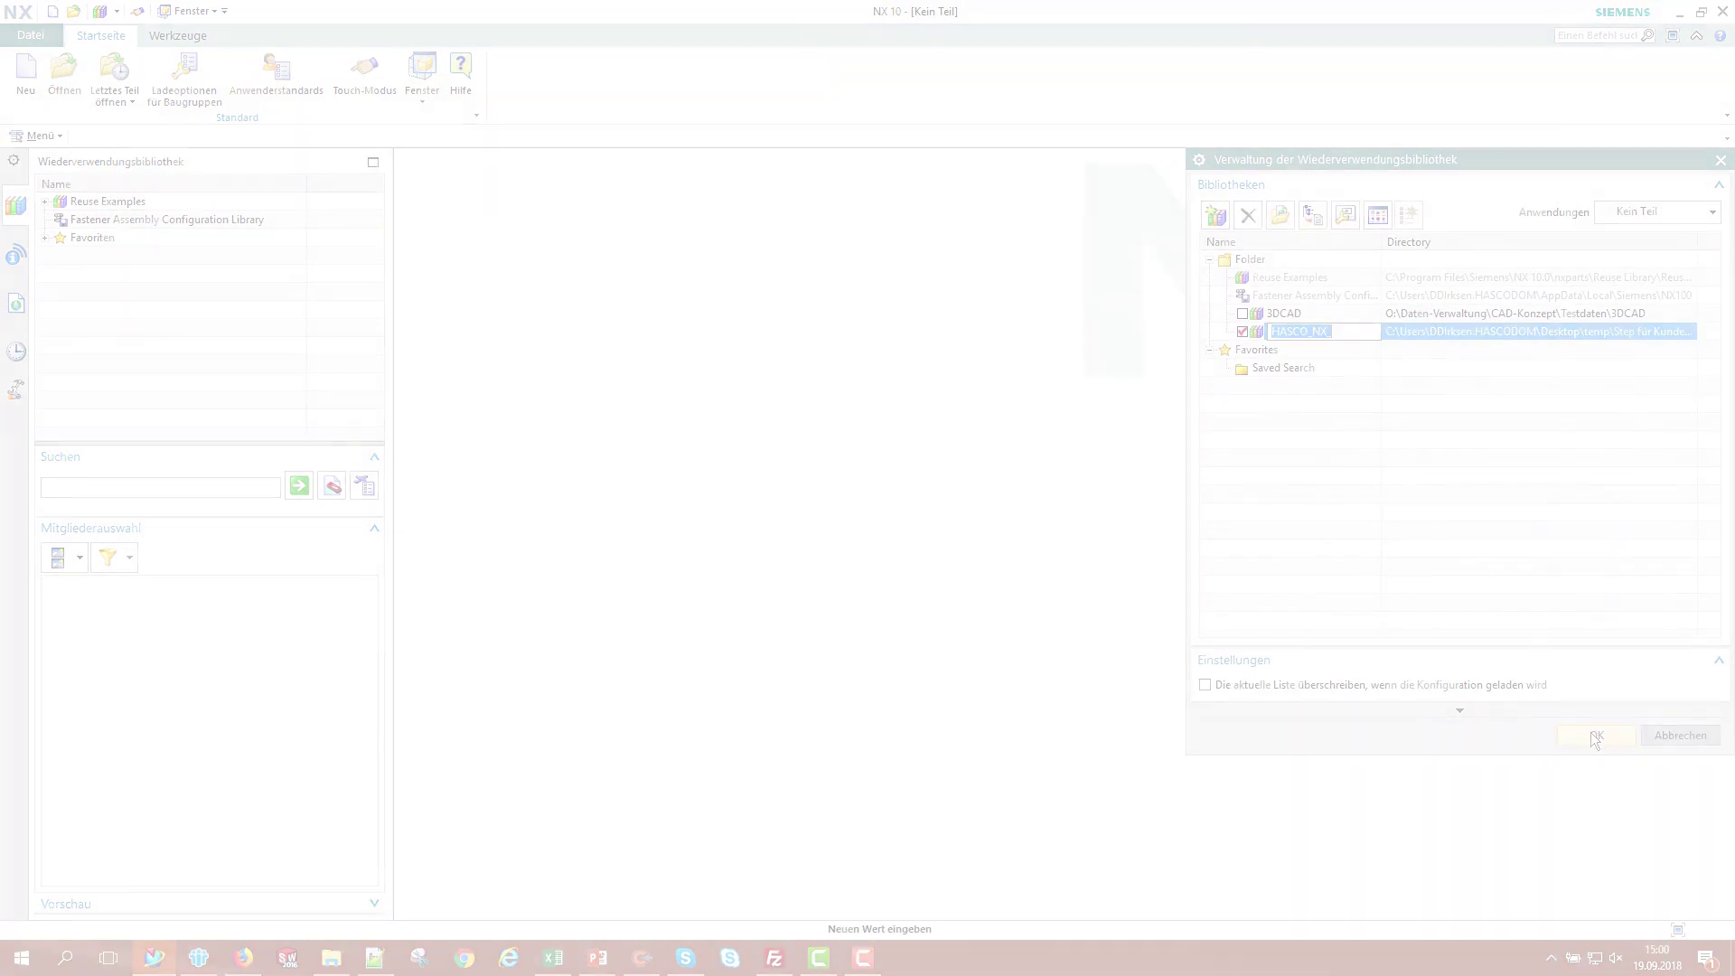